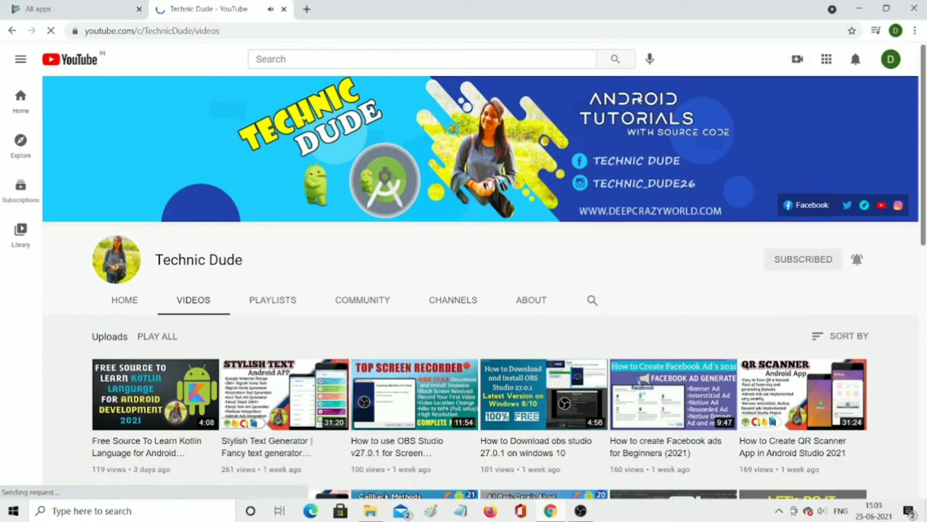
Start a new app from the Google Play Console's All apps page and name it Light VPN
{"action": "left_click", "coordinate": [134, 11]}
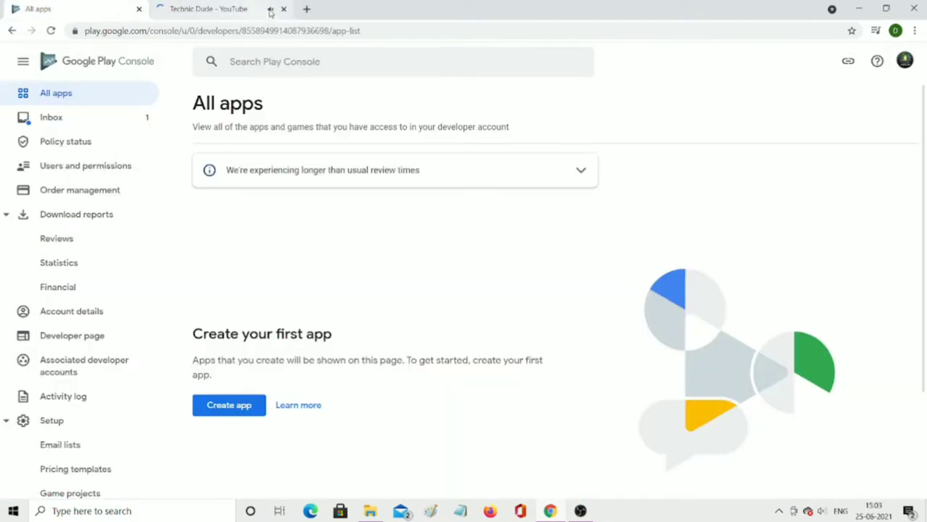
{"action": "left_click", "coordinate": [217, 10]}
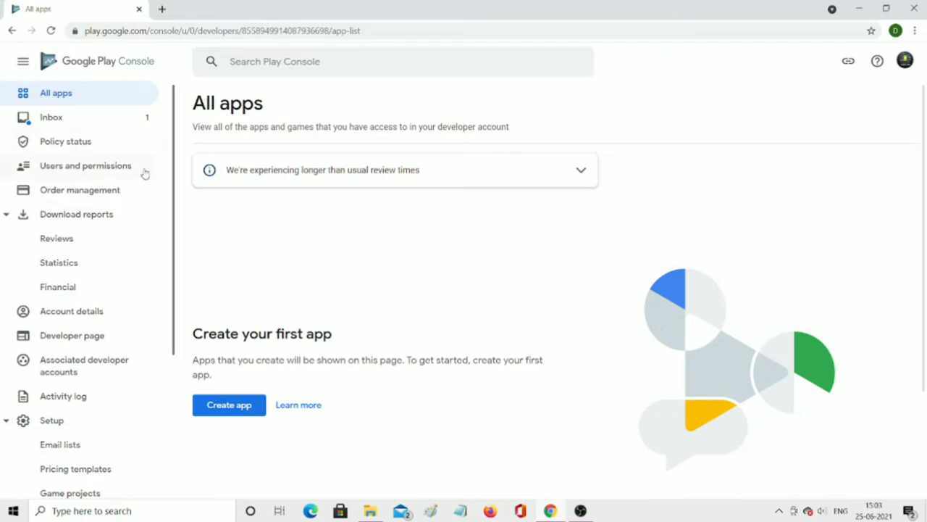
{"action": "left_click", "coordinate": [232, 396]}
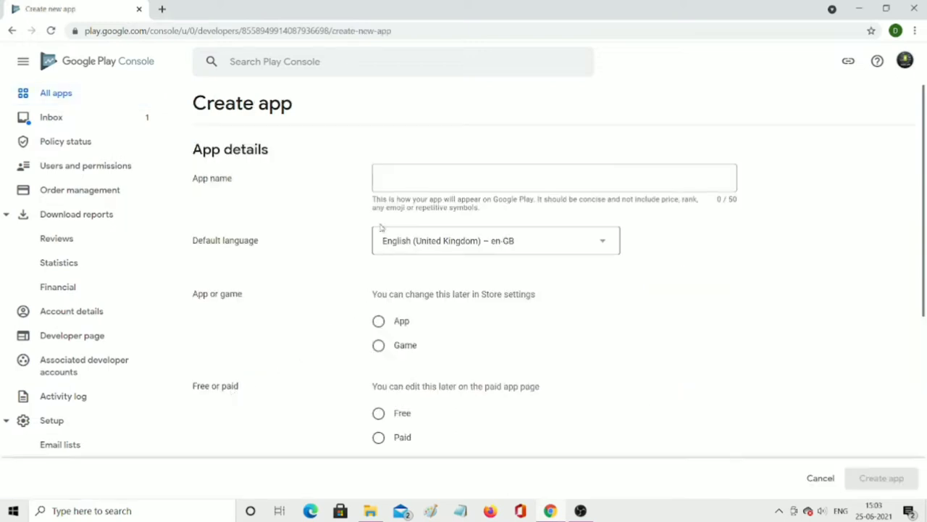
{"action": "scroll", "coordinate": [419, 373], "scroll_direction": "down", "scroll_amount": 3}
{"action": "scroll", "coordinate": [423, 385], "scroll_direction": "down", "scroll_amount": 1}
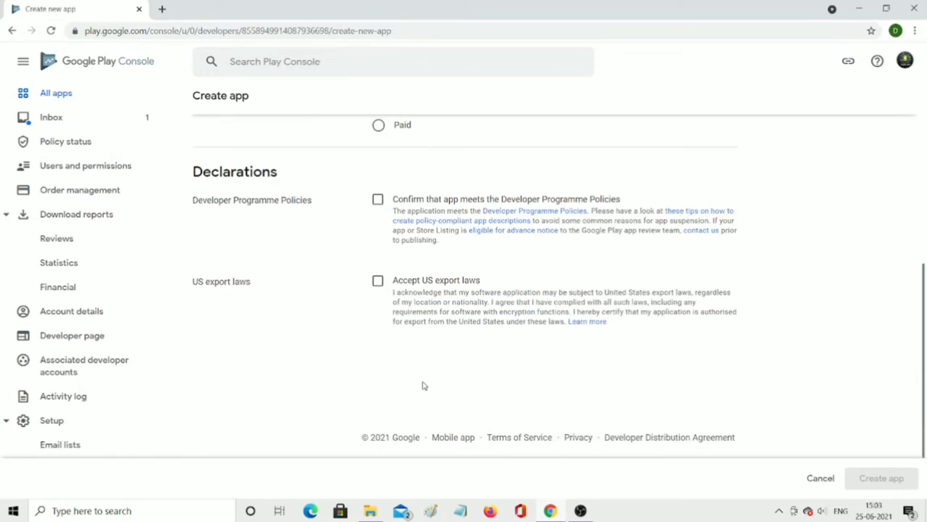
{"action": "scroll", "coordinate": [423, 384], "scroll_direction": "up", "scroll_amount": 4}
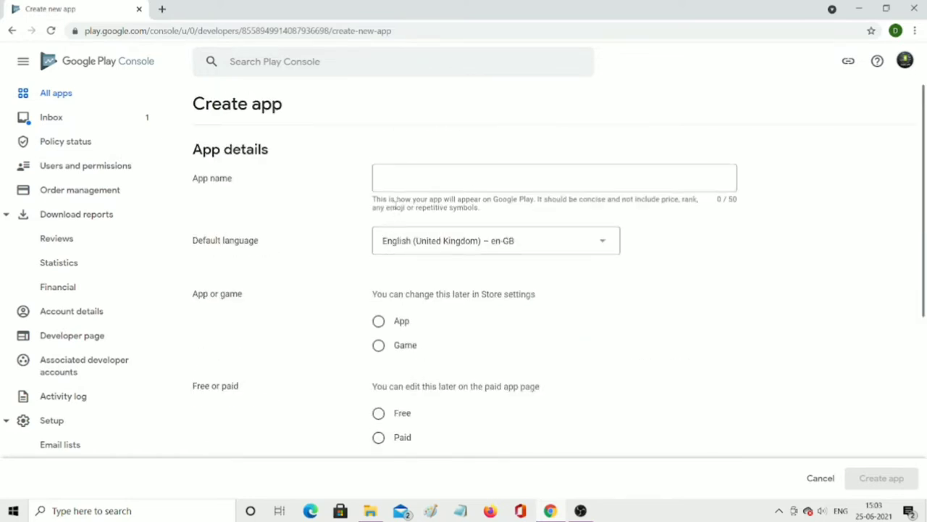
{"action": "left_click", "coordinate": [398, 178]}
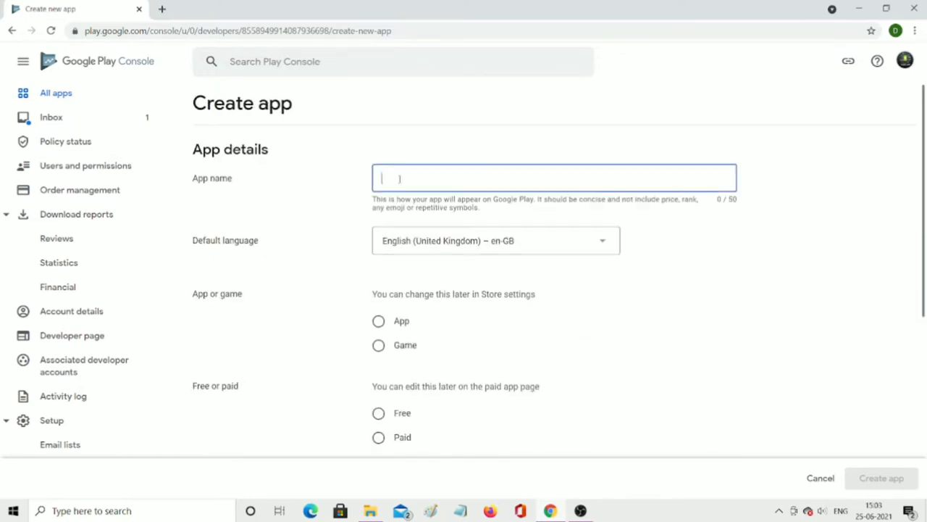
{"action": "type", "text": "Light V"}
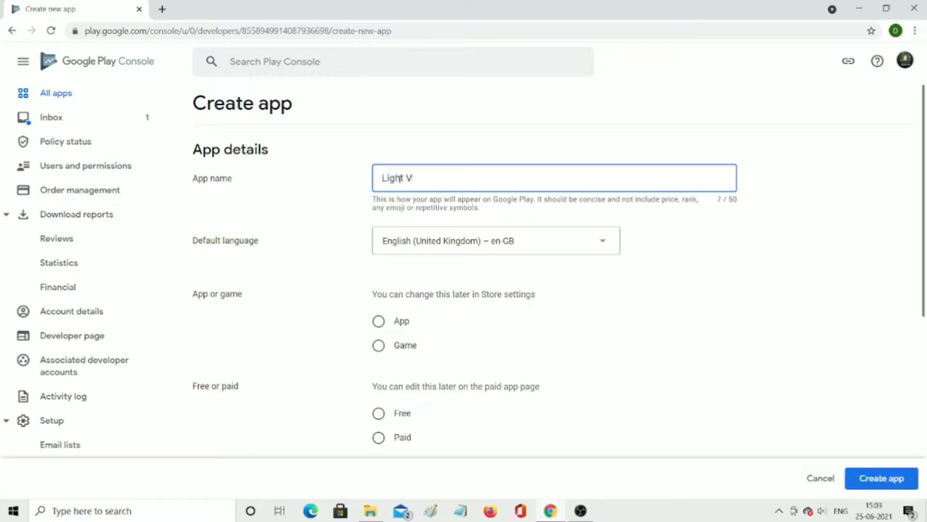
{"action": "type", "text": "PN"}
Set the app's default language to English (United States) – en-US
{"action": "left_click", "coordinate": [476, 241]}
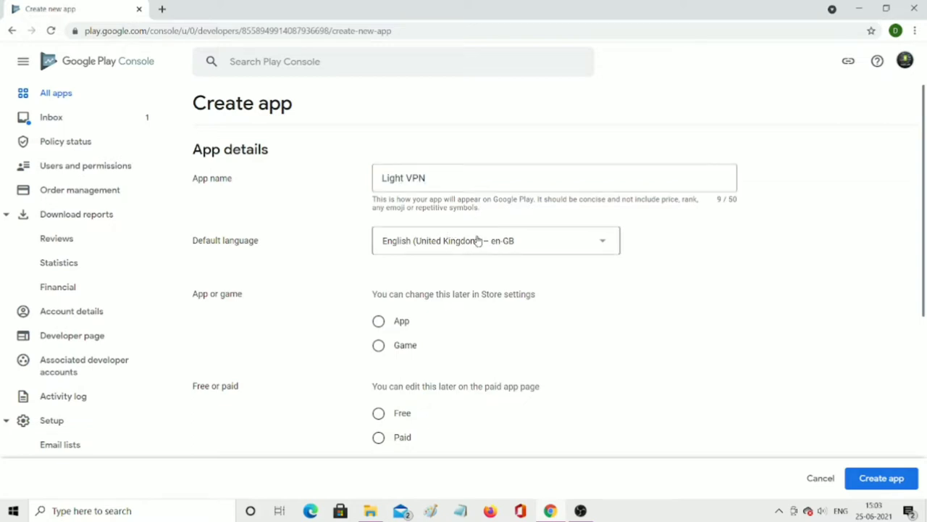
{"action": "scroll", "coordinate": [471, 414], "scroll_direction": "down", "scroll_amount": 3}
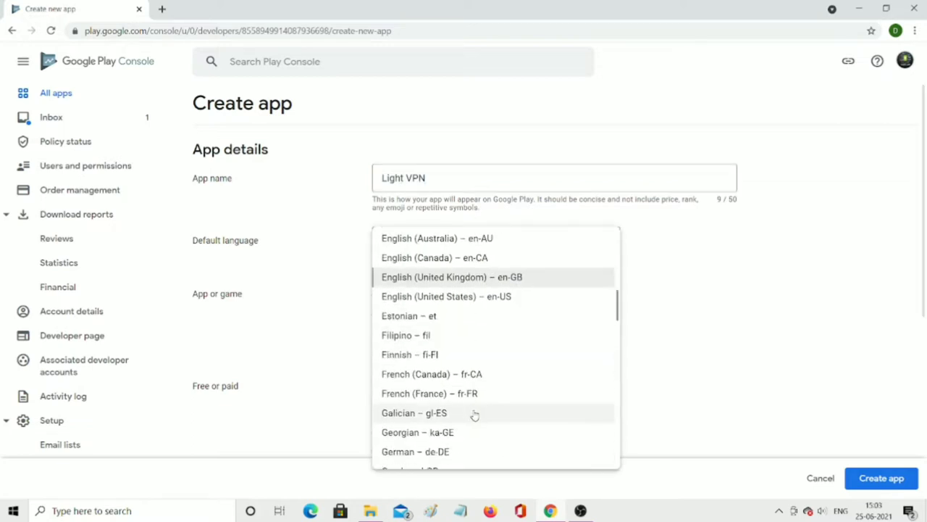
{"action": "left_click", "coordinate": [468, 303]}
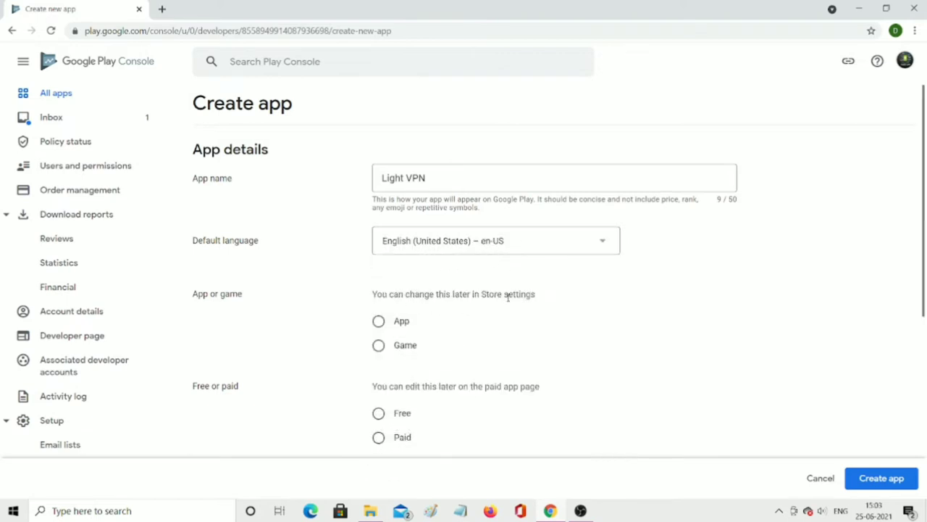
Classify the new entry as an App and set its pricing to Free
{"action": "left_click", "coordinate": [380, 324]}
{"action": "scroll", "coordinate": [426, 350], "scroll_direction": "down", "scroll_amount": 2}
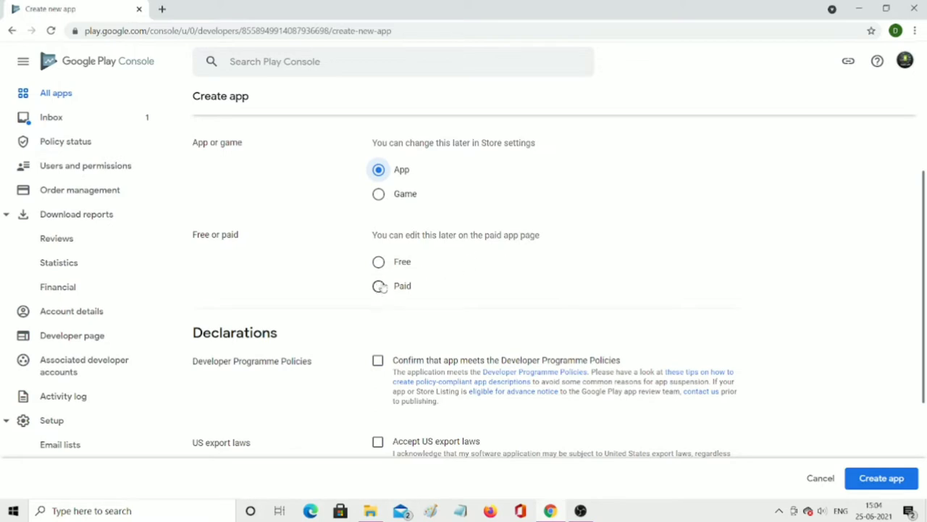
{"action": "left_click", "coordinate": [378, 261]}
Accept the Developer Programme Policies and US export laws declarations and create the app
{"action": "scroll", "coordinate": [474, 303], "scroll_direction": "down", "scroll_amount": 2}
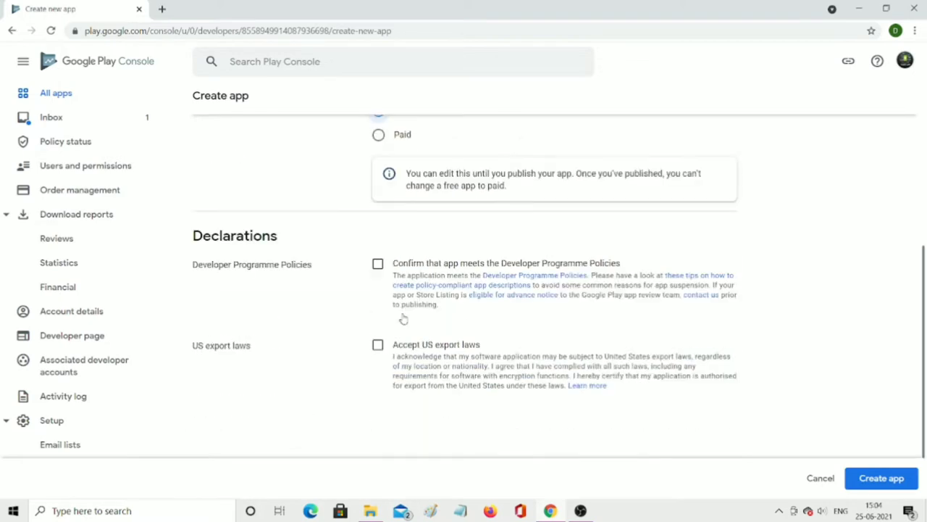
{"action": "left_click", "coordinate": [377, 264]}
{"action": "left_click", "coordinate": [377, 344]}
{"action": "scroll", "coordinate": [441, 349], "scroll_direction": "down", "scroll_amount": 1}
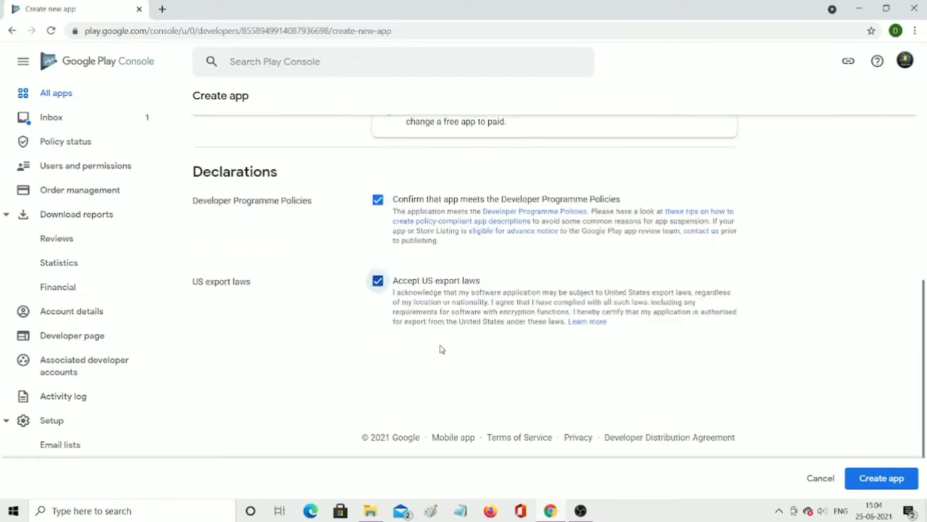
{"action": "left_click", "coordinate": [867, 484]}
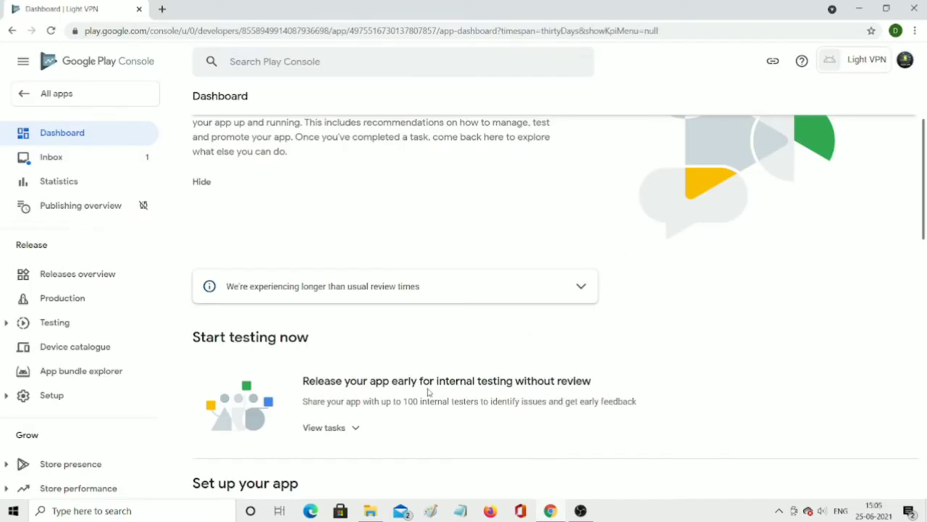
Review the dashboard's internal testing tasks, app setup tasks and release sections
{"action": "scroll", "coordinate": [413, 362], "scroll_direction": "down", "scroll_amount": 2}
{"action": "left_click", "coordinate": [340, 351]}
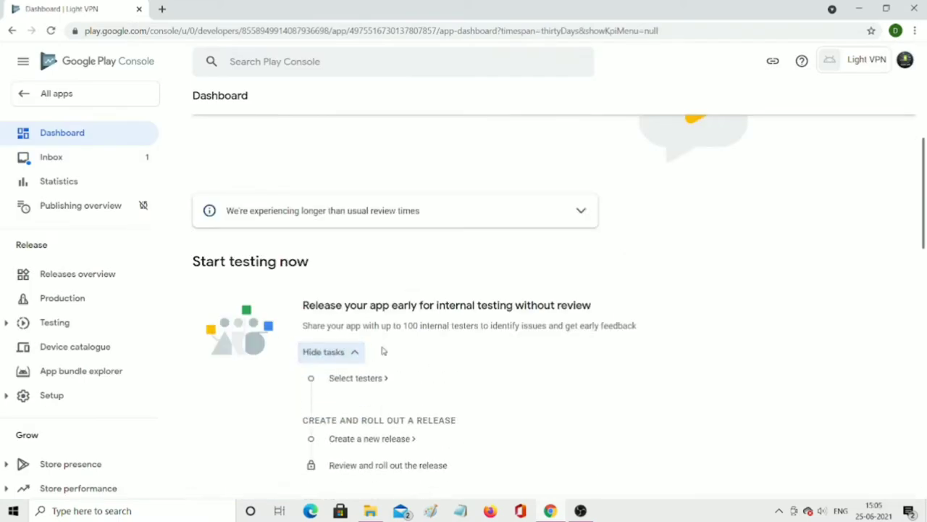
{"action": "scroll", "coordinate": [421, 341], "scroll_direction": "down", "scroll_amount": 1}
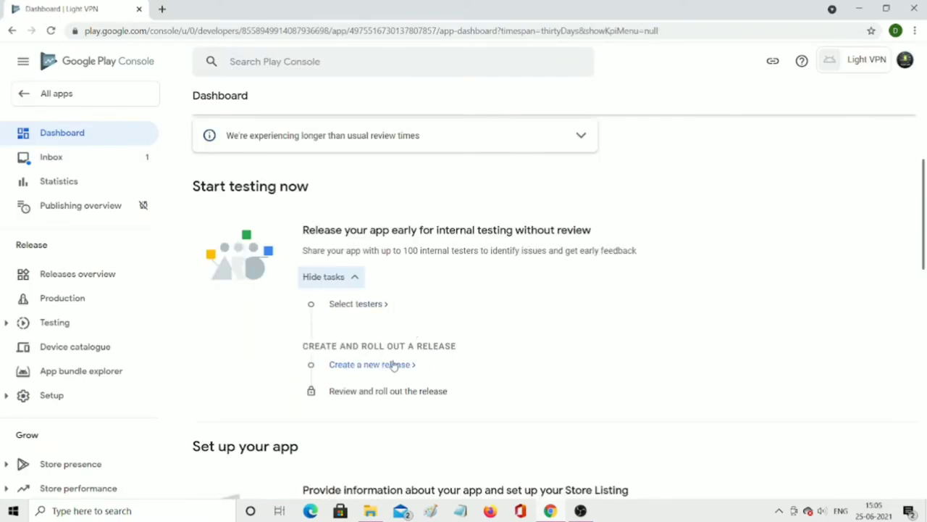
{"action": "left_click", "coordinate": [352, 280]}
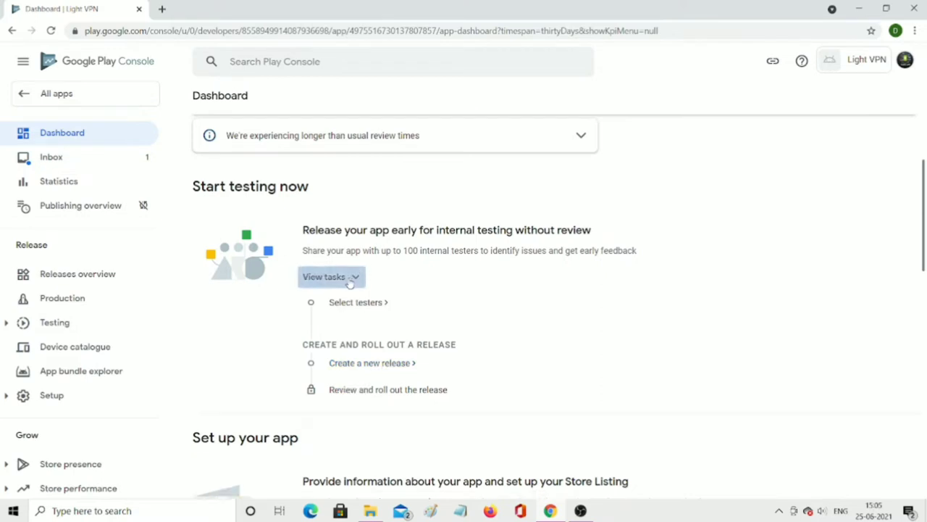
{"action": "scroll", "coordinate": [509, 273], "scroll_direction": "down", "scroll_amount": 1}
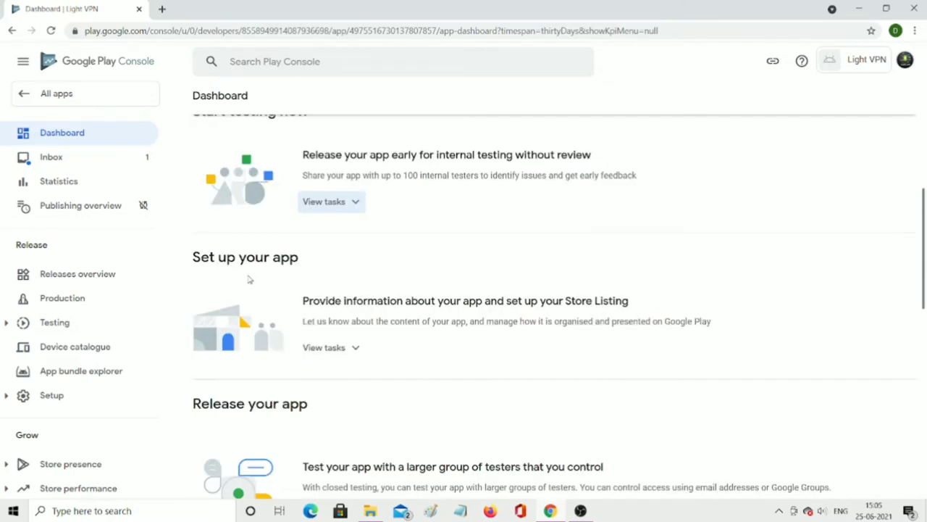
{"action": "left_click", "coordinate": [331, 350]}
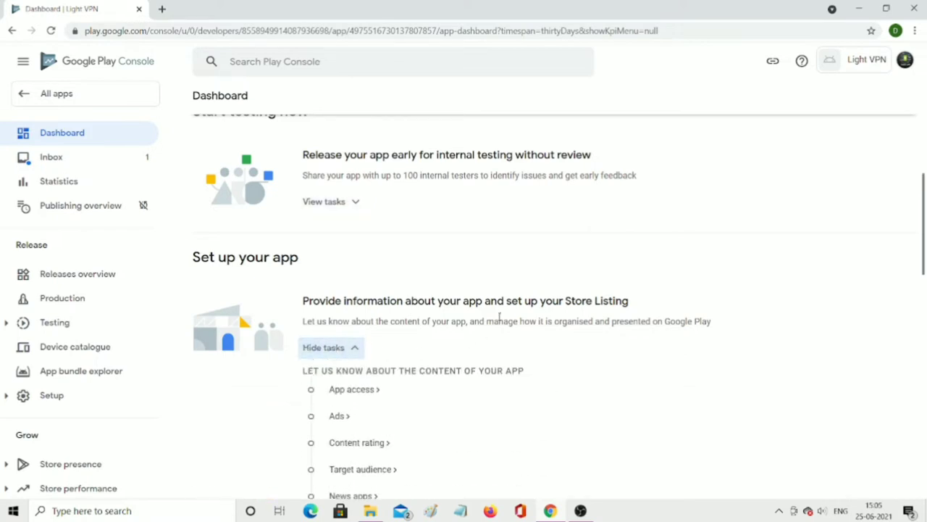
{"action": "scroll", "coordinate": [501, 317], "scroll_direction": "down", "scroll_amount": 1}
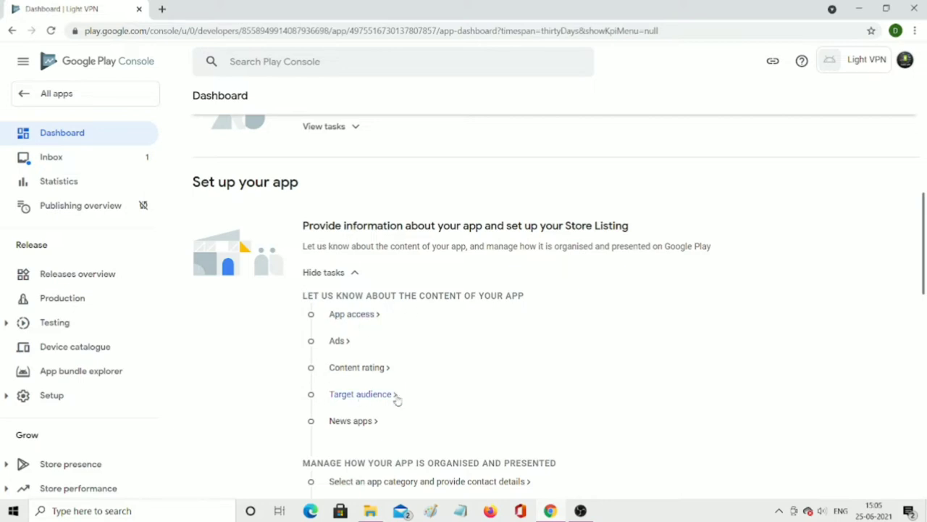
{"action": "scroll", "coordinate": [408, 378], "scroll_direction": "down", "scroll_amount": 4}
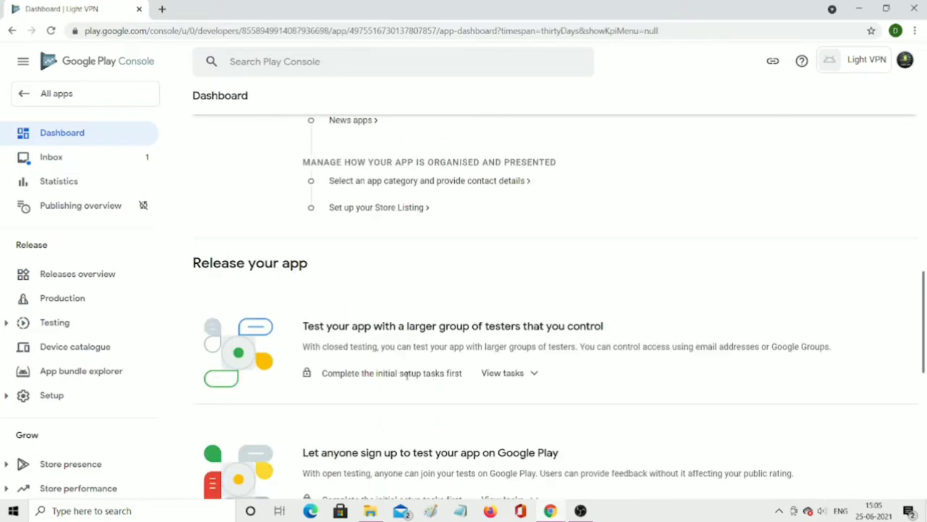
{"action": "scroll", "coordinate": [408, 377], "scroll_direction": "down", "scroll_amount": 6}
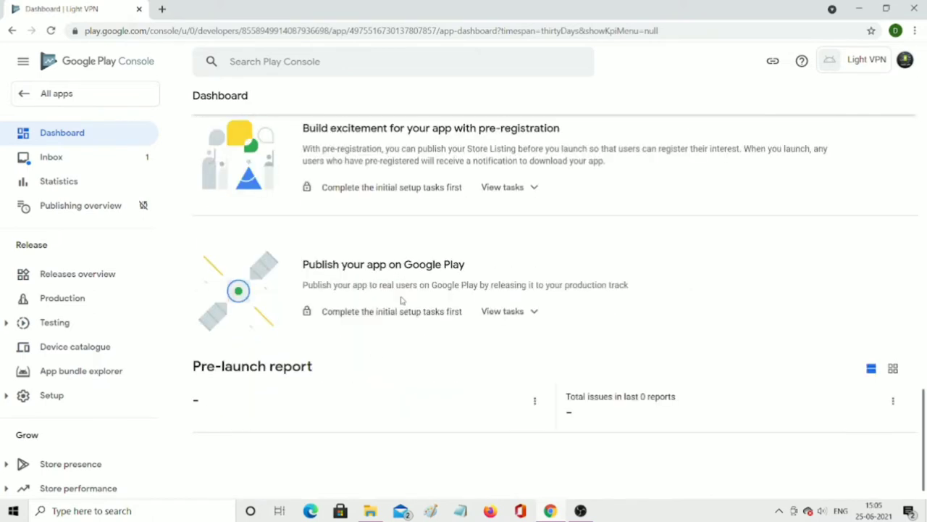
{"action": "scroll", "coordinate": [452, 300], "scroll_direction": "up", "scroll_amount": 3}
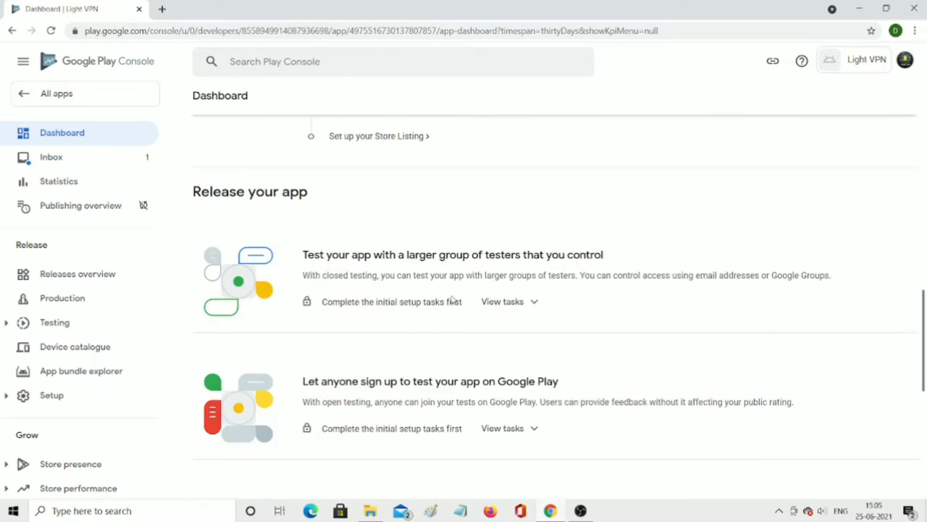
{"action": "scroll", "coordinate": [452, 300], "scroll_direction": "up", "scroll_amount": 5}
Declare under App access that all functionality is available without special access, save it and return to the dashboard
{"action": "left_click", "coordinate": [452, 300]}
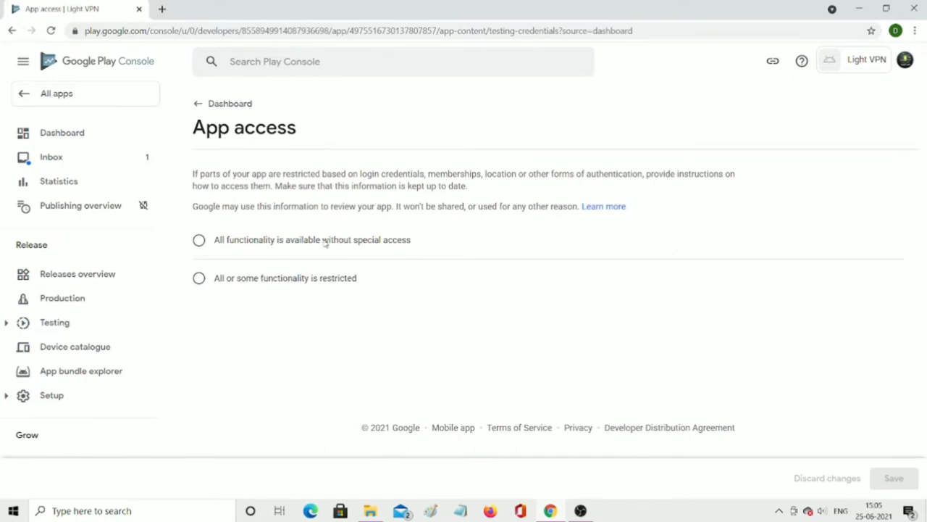
{"action": "left_click", "coordinate": [199, 240]}
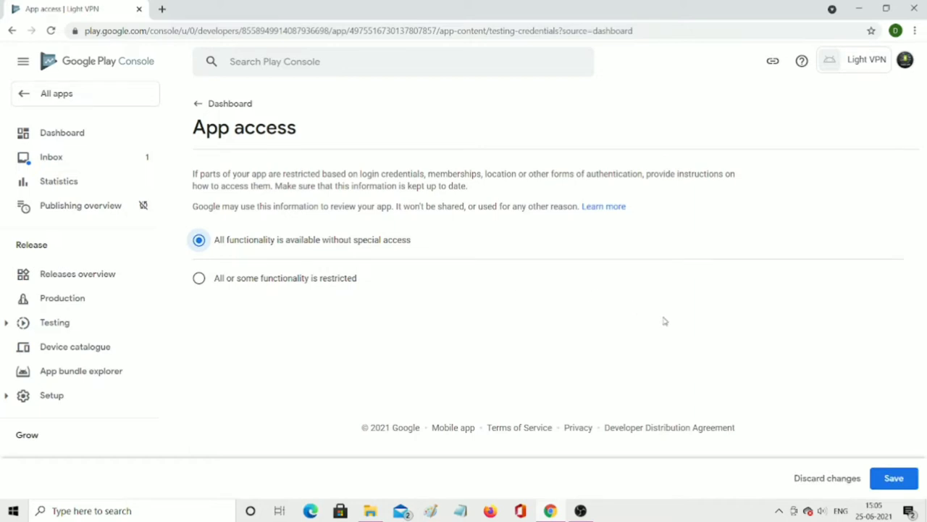
{"action": "left_click", "coordinate": [889, 479]}
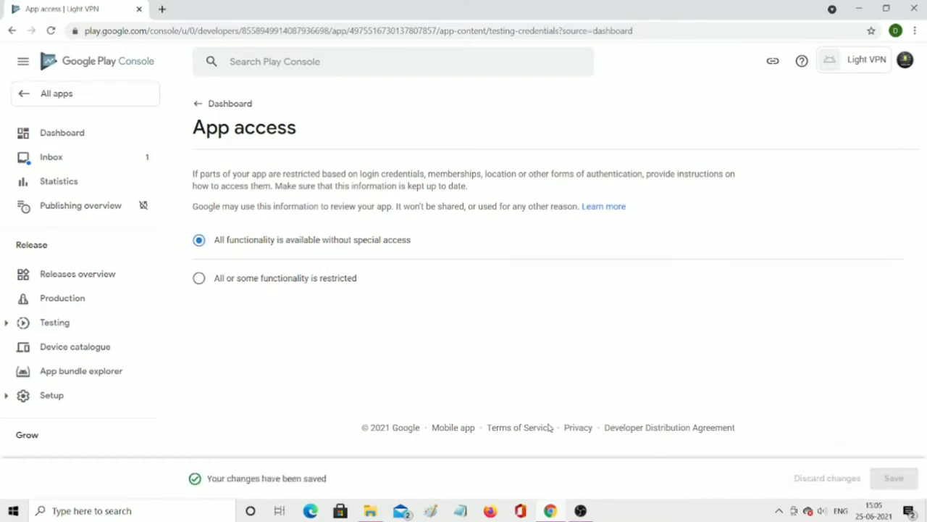
{"action": "left_click", "coordinate": [197, 106]}
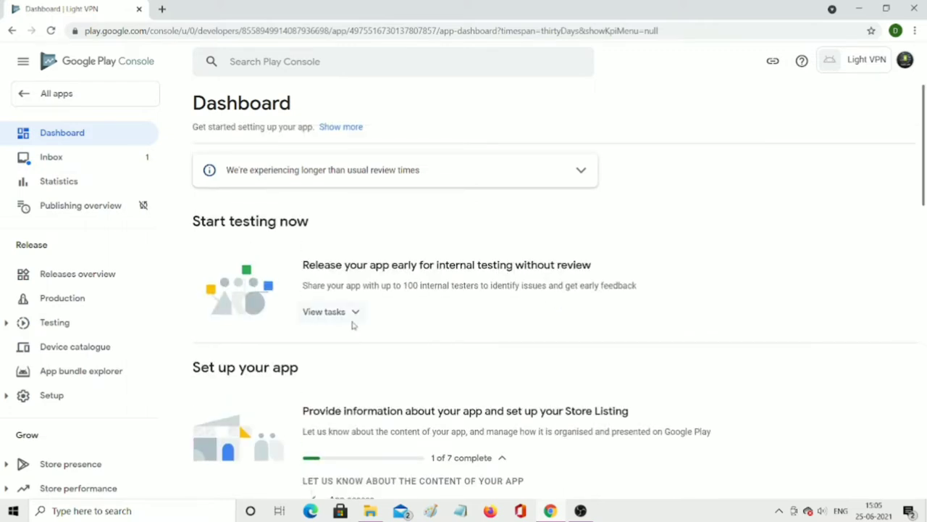
Declare in the Ads task that the app contains ads, save it and return to the dashboard
{"action": "scroll", "coordinate": [352, 327], "scroll_direction": "down", "scroll_amount": 2}
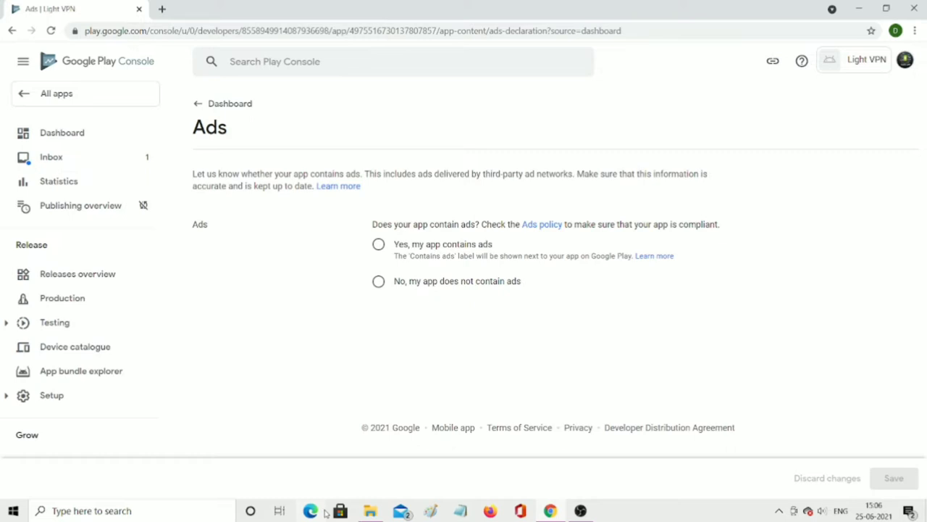
{"action": "left_click", "coordinate": [378, 244]}
{"action": "left_click", "coordinate": [893, 478]}
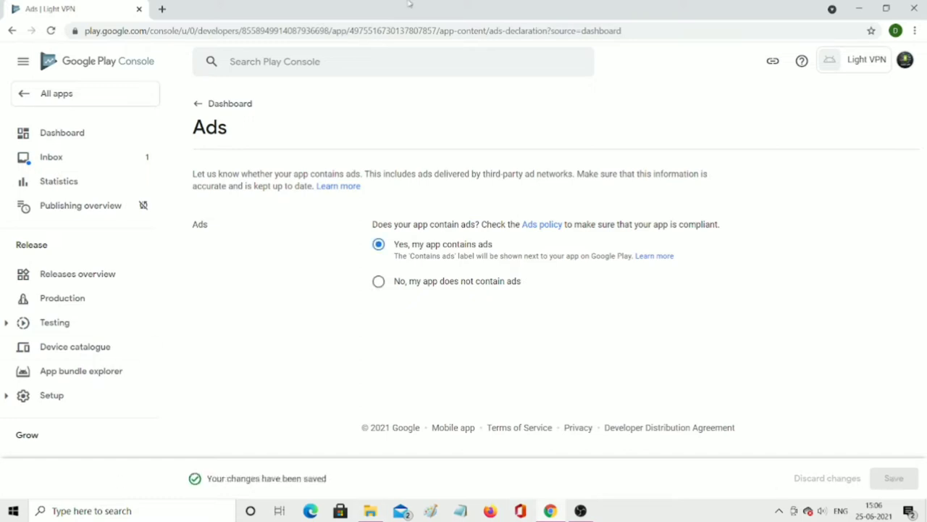
{"action": "left_click", "coordinate": [200, 103]}
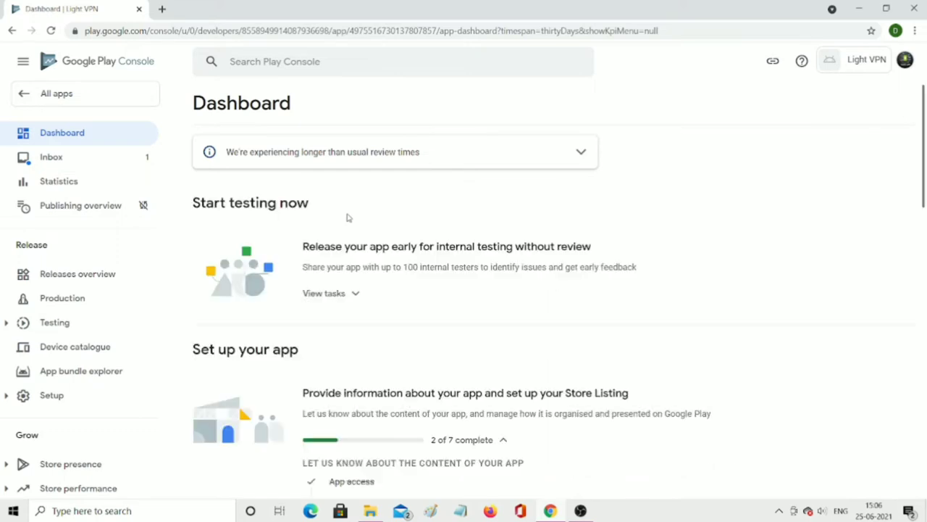
Start the content rating questionnaire from the app setup tasks and enter the contact email address
{"action": "scroll", "coordinate": [370, 315], "scroll_direction": "down", "scroll_amount": 2}
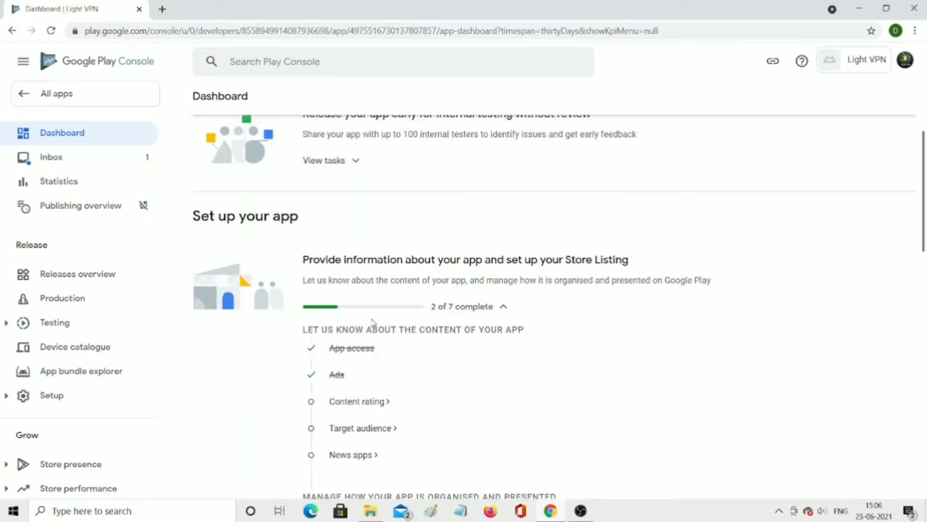
{"action": "scroll", "coordinate": [359, 315], "scroll_direction": "down", "scroll_amount": 1}
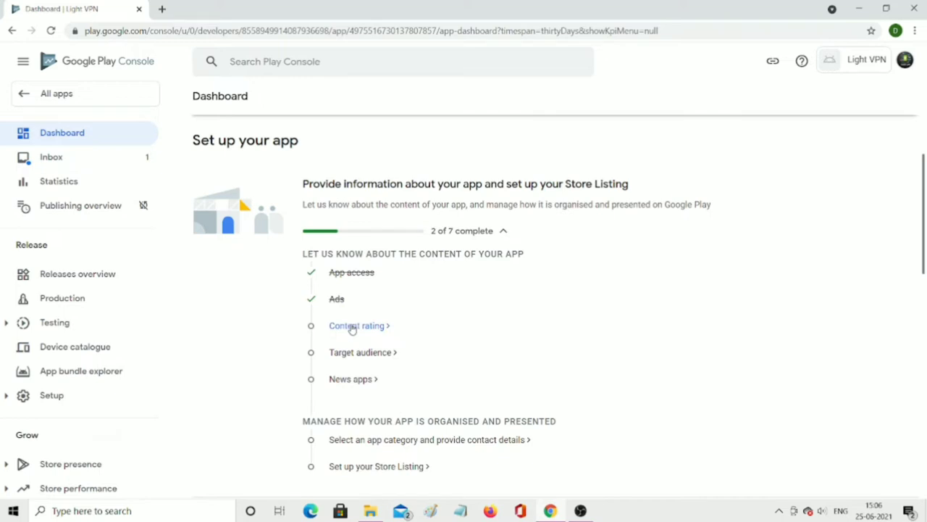
{"action": "left_click", "coordinate": [385, 330]}
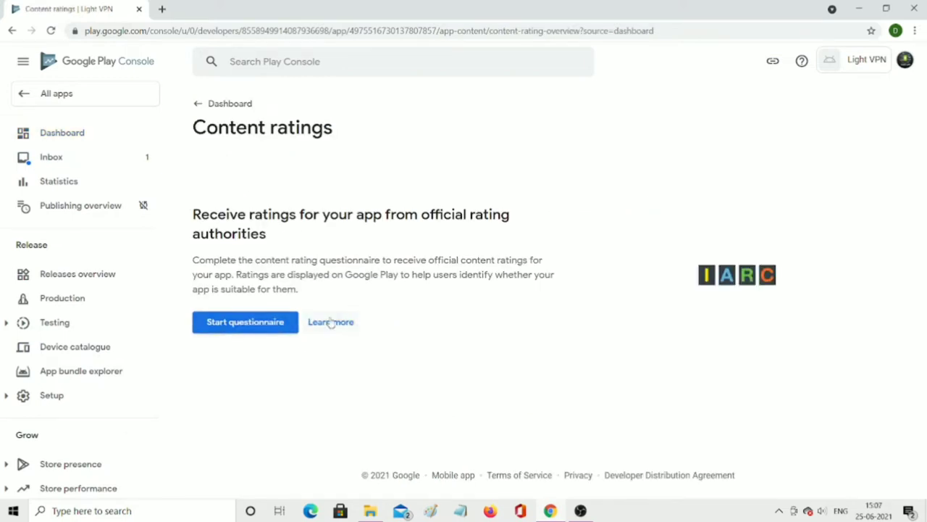
{"action": "left_click", "coordinate": [263, 323]}
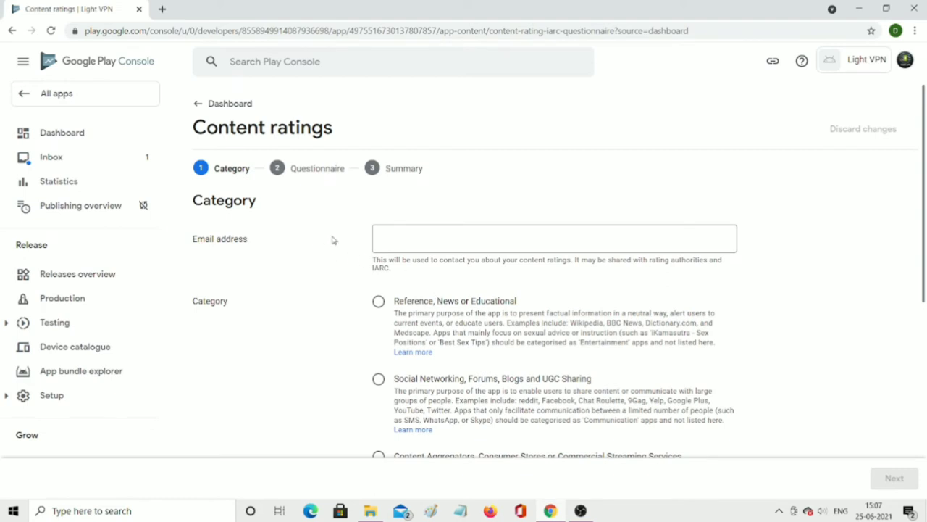
{"action": "left_click", "coordinate": [391, 231]}
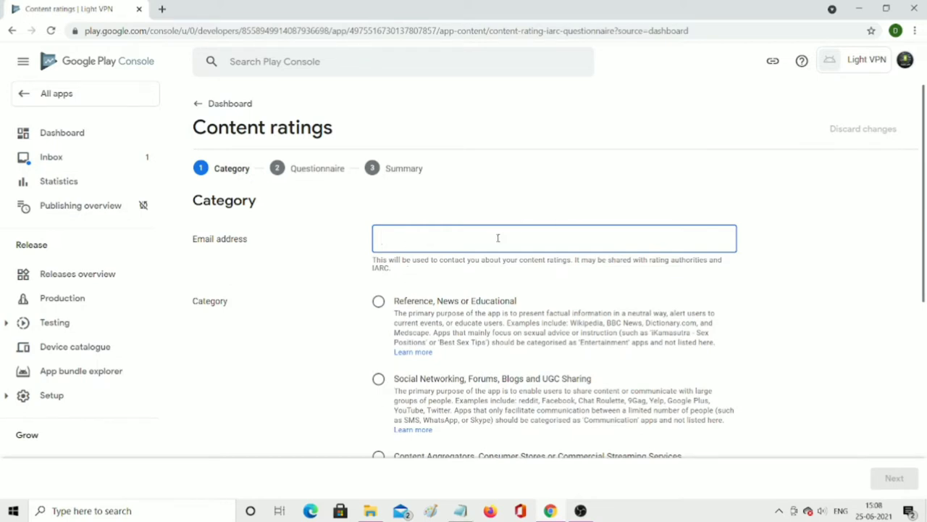
{"action": "key", "text": "ctrl+v"}
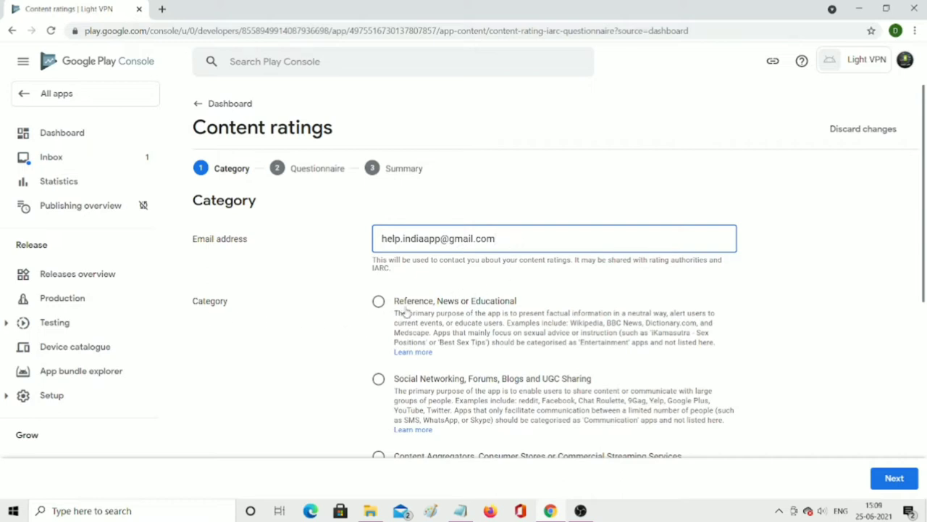
Choose Utility, Productivity, Communication or Other as the content rating category and continue to the questionnaire
{"action": "scroll", "coordinate": [416, 308], "scroll_direction": "down", "scroll_amount": 1}
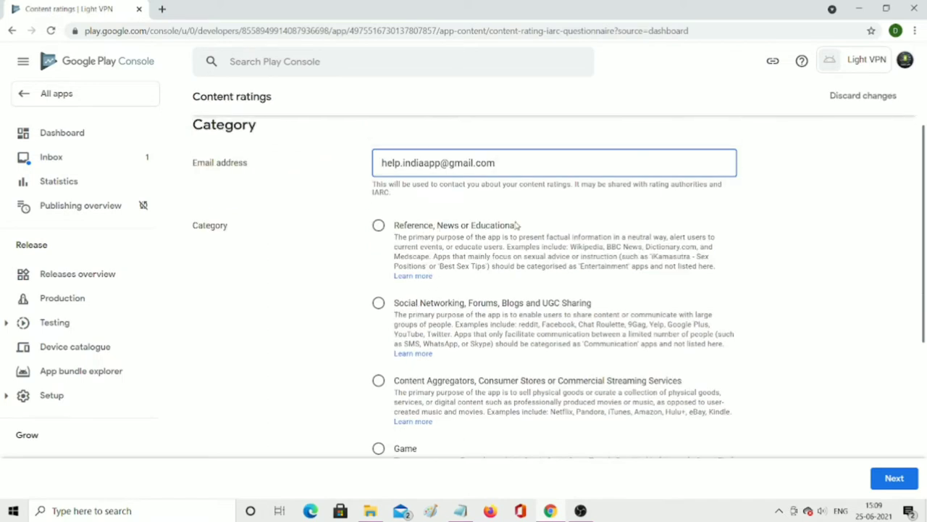
{"action": "scroll", "coordinate": [499, 248], "scroll_direction": "down", "scroll_amount": 1}
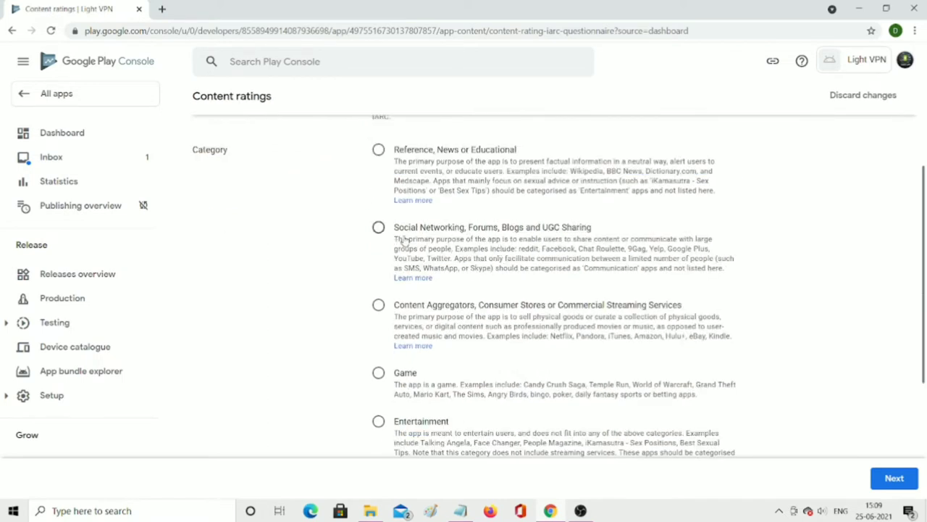
{"action": "scroll", "coordinate": [551, 243], "scroll_direction": "down", "scroll_amount": 1}
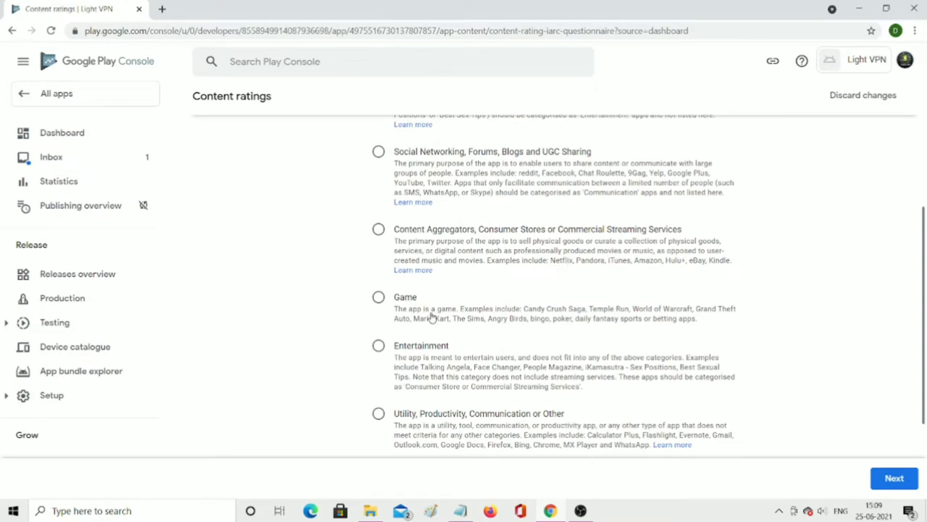
{"action": "scroll", "coordinate": [466, 325], "scroll_direction": "down", "scroll_amount": 1}
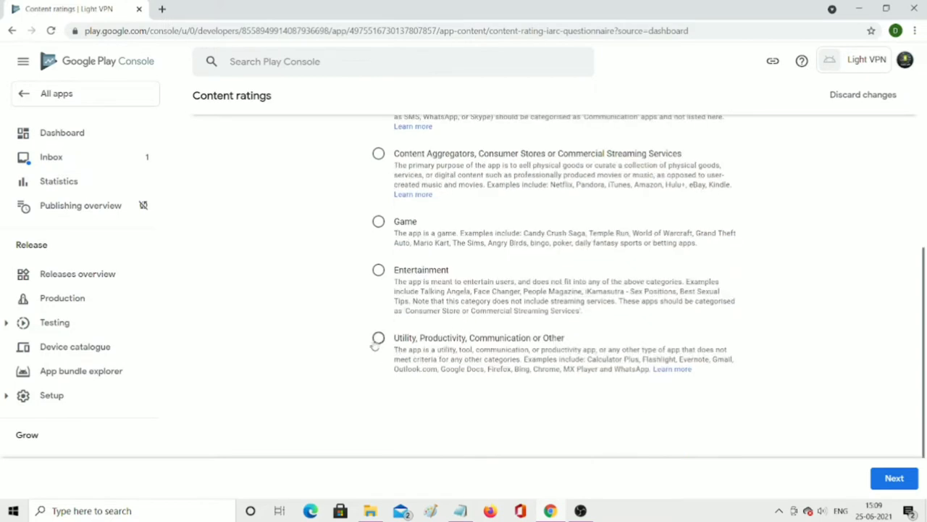
{"action": "left_click", "coordinate": [378, 338]}
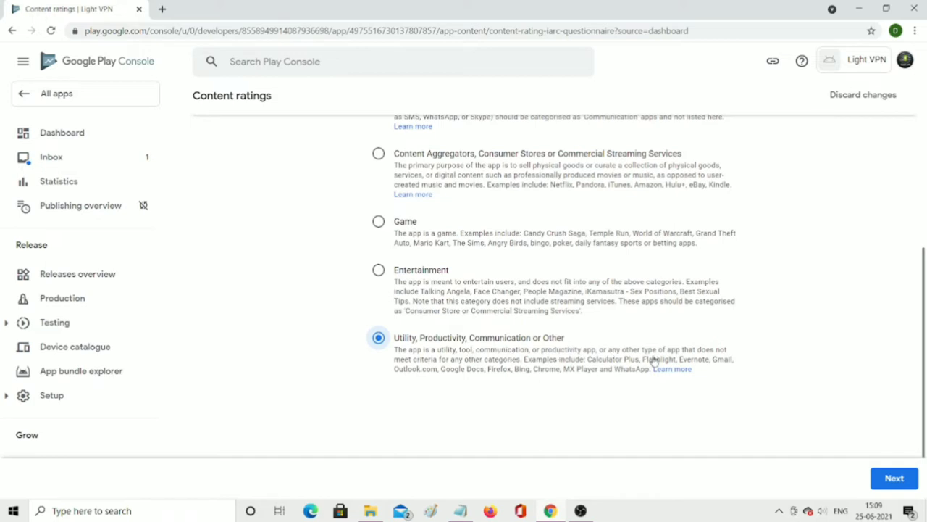
{"action": "left_click", "coordinate": [893, 478]}
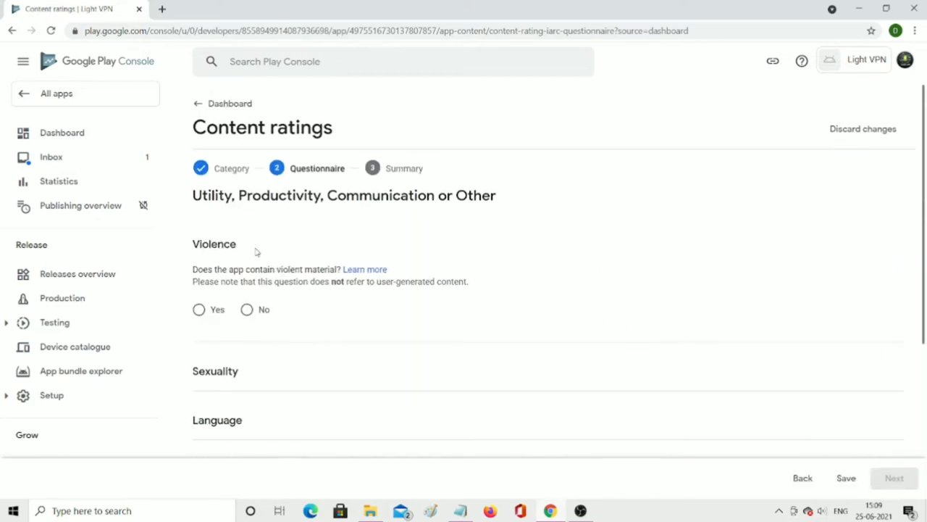
Answer No to the violence, sexuality, language, controlled substance and age-restricted promotion questions
{"action": "scroll", "coordinate": [257, 253], "scroll_direction": "down", "scroll_amount": 1}
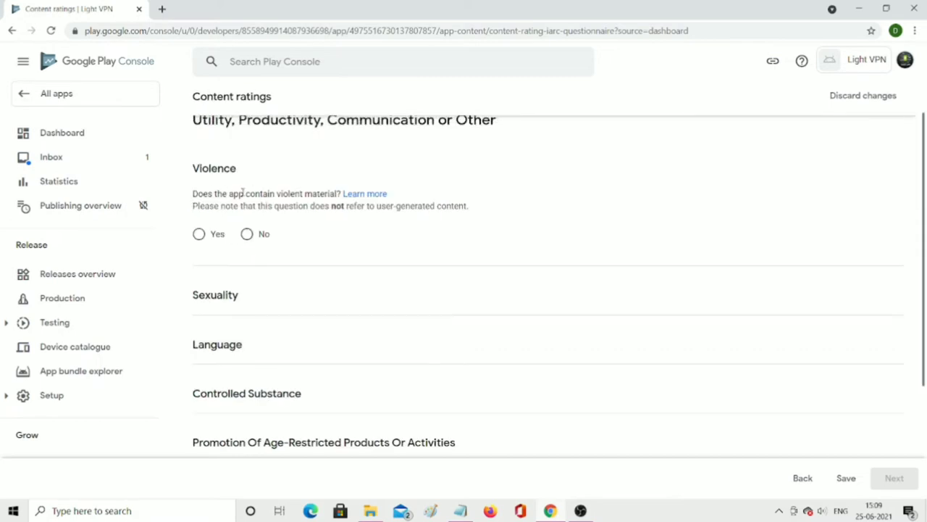
{"action": "left_click", "coordinate": [246, 234]}
{"action": "scroll", "coordinate": [285, 277], "scroll_direction": "down", "scroll_amount": 1}
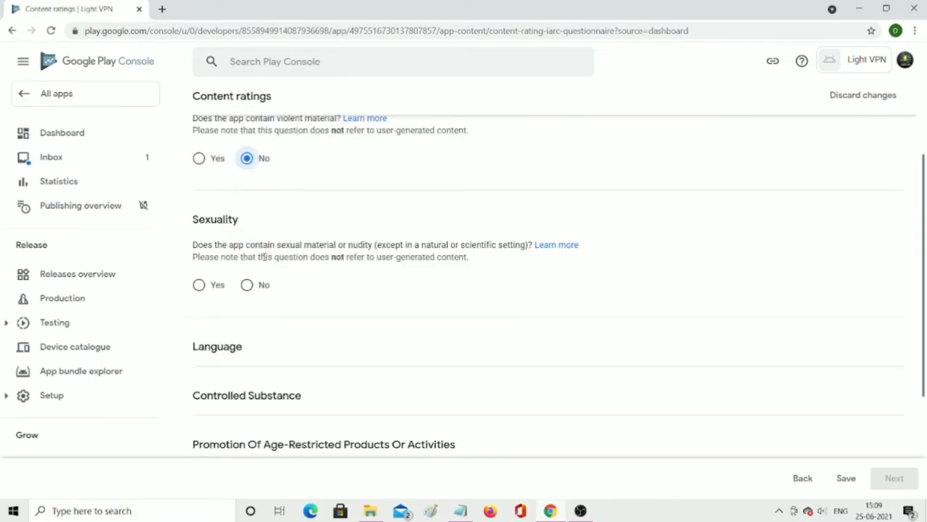
{"action": "left_click", "coordinate": [249, 286]}
{"action": "scroll", "coordinate": [303, 294], "scroll_direction": "down", "scroll_amount": 2}
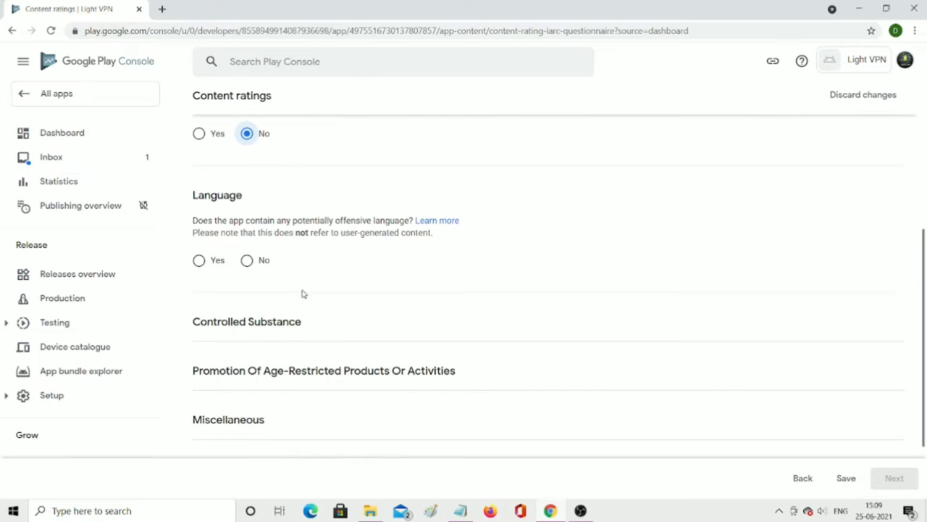
{"action": "left_click", "coordinate": [247, 260]}
{"action": "scroll", "coordinate": [326, 271], "scroll_direction": "down", "scroll_amount": 1}
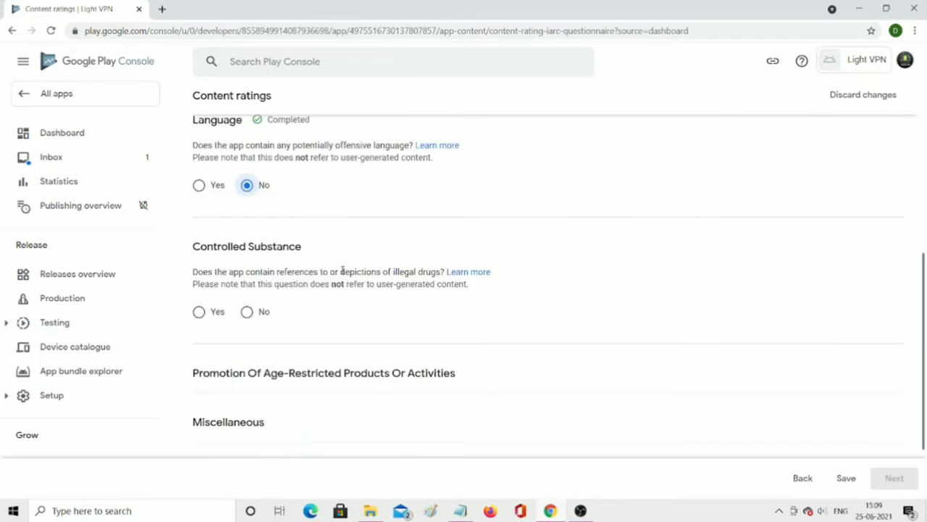
{"action": "left_click", "coordinate": [247, 311]}
{"action": "scroll", "coordinate": [326, 308], "scroll_direction": "down", "scroll_amount": 2}
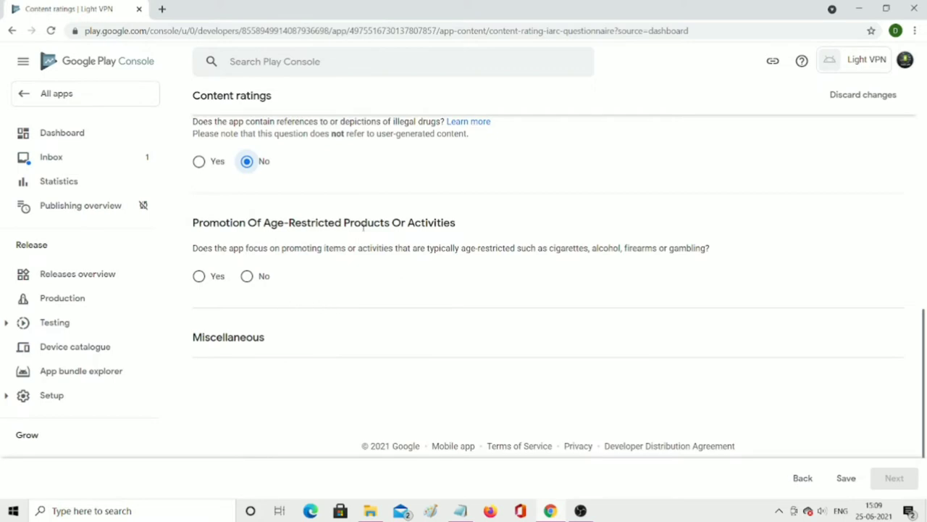
{"action": "left_click", "coordinate": [259, 273]}
Answer No to all five Miscellaneous questions, from user interaction to web browser or search engine, and save the questionnaire
{"action": "scroll", "coordinate": [268, 305], "scroll_direction": "down", "scroll_amount": 1}
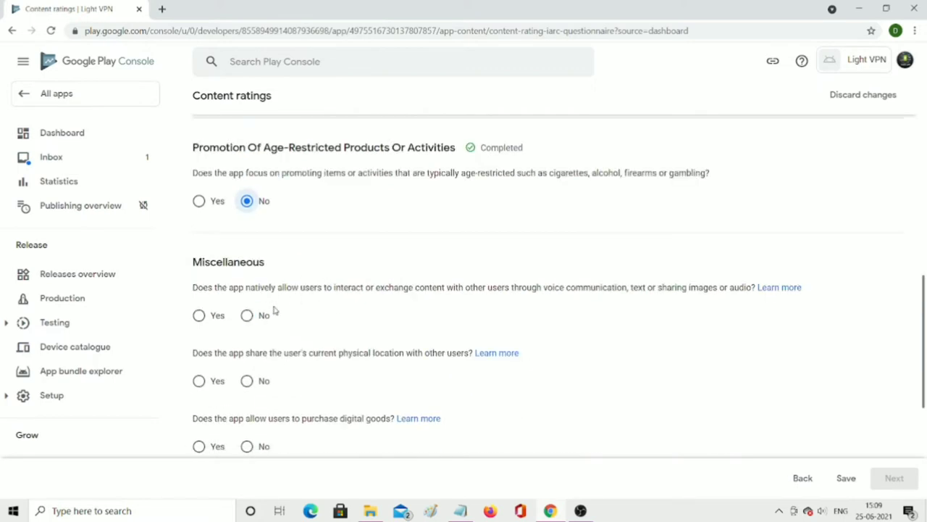
{"action": "left_click", "coordinate": [248, 316]}
{"action": "scroll", "coordinate": [322, 321], "scroll_direction": "down", "scroll_amount": 1}
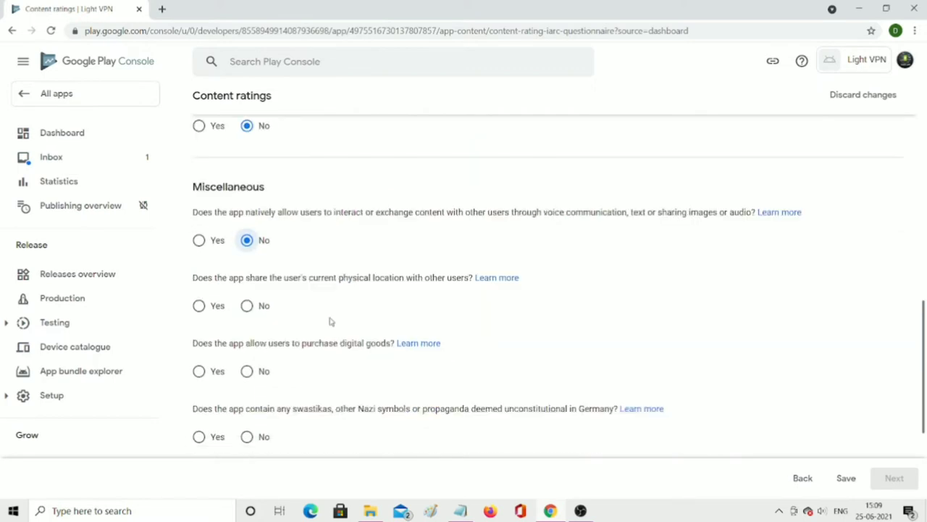
{"action": "left_click", "coordinate": [246, 308]}
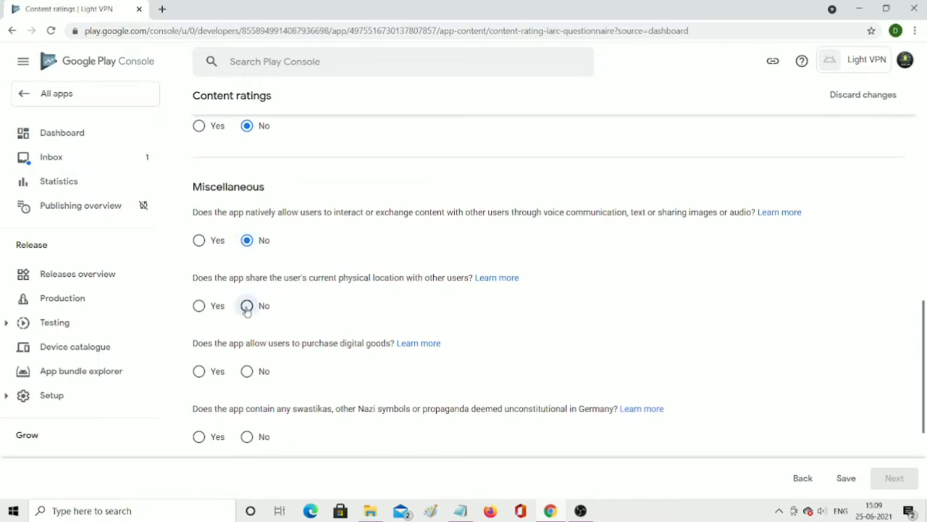
{"action": "left_click", "coordinate": [249, 371]}
{"action": "scroll", "coordinate": [356, 353], "scroll_direction": "down", "scroll_amount": 1}
{"action": "left_click", "coordinate": [248, 361]}
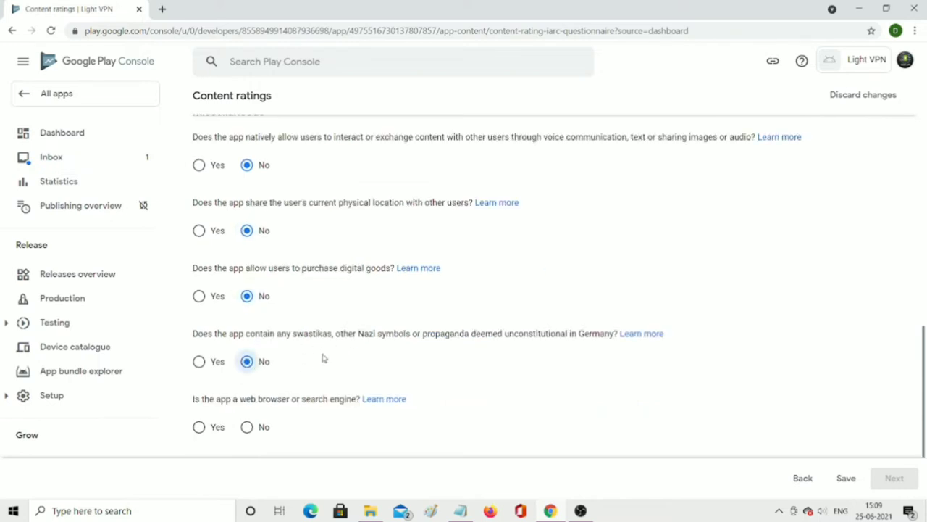
{"action": "scroll", "coordinate": [324, 358], "scroll_direction": "down", "scroll_amount": 2}
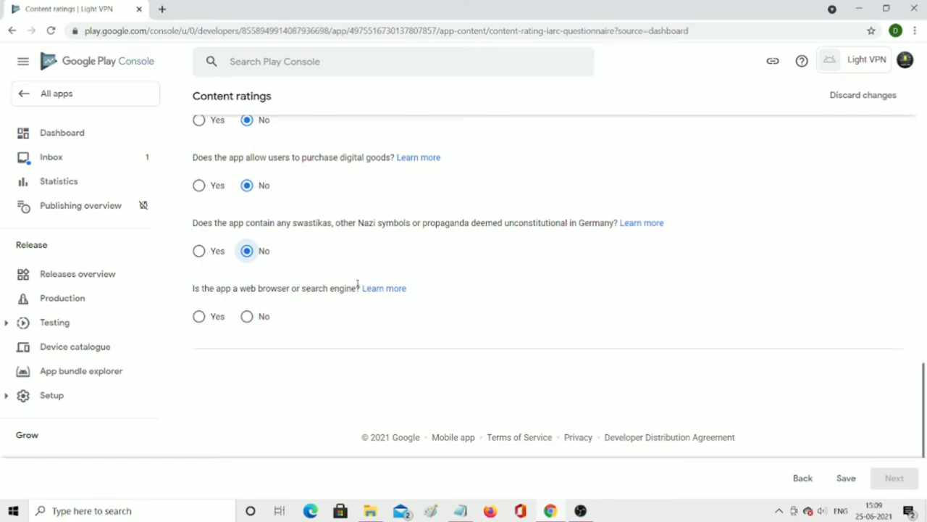
{"action": "left_click", "coordinate": [248, 316]}
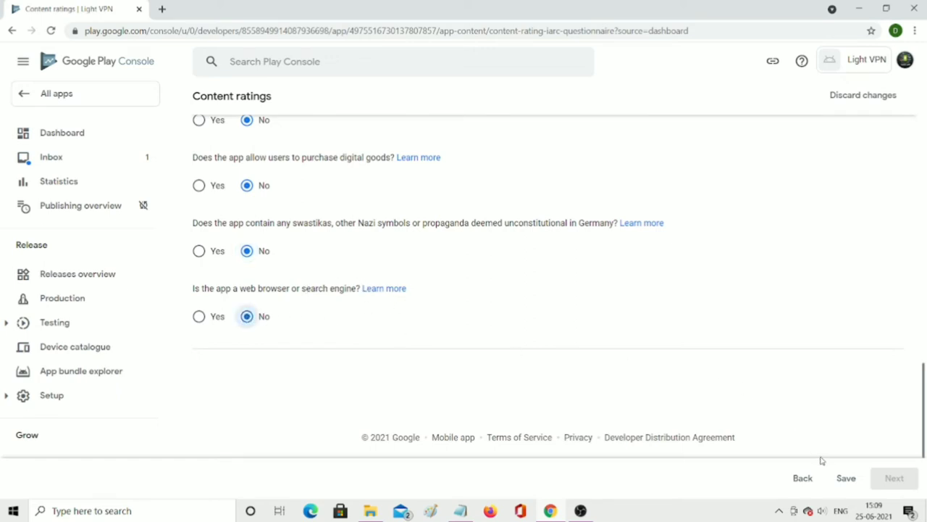
{"action": "left_click", "coordinate": [846, 479]}
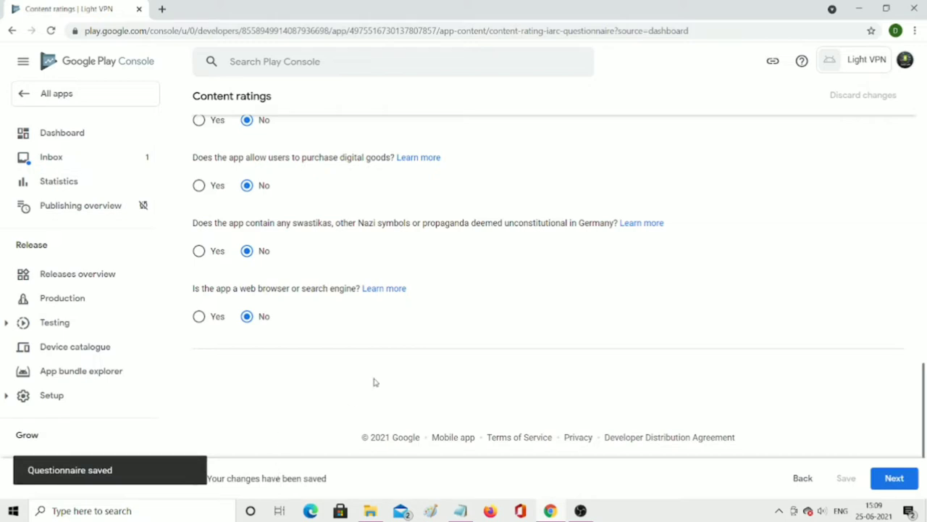
Continue to the content ratings summary, submit the ratings and return to the dashboard
{"action": "left_click", "coordinate": [882, 480]}
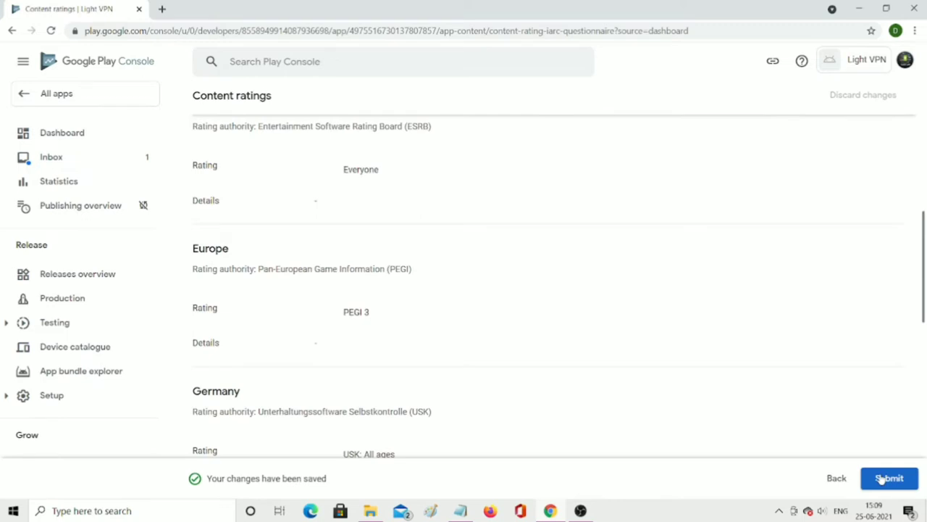
{"action": "scroll", "coordinate": [540, 354], "scroll_direction": "up", "scroll_amount": 5}
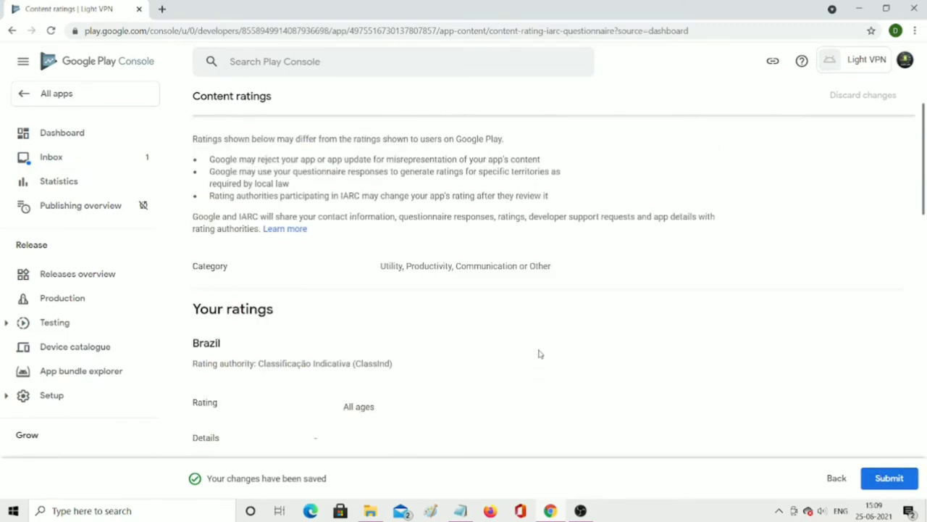
{"action": "left_click", "coordinate": [886, 479]}
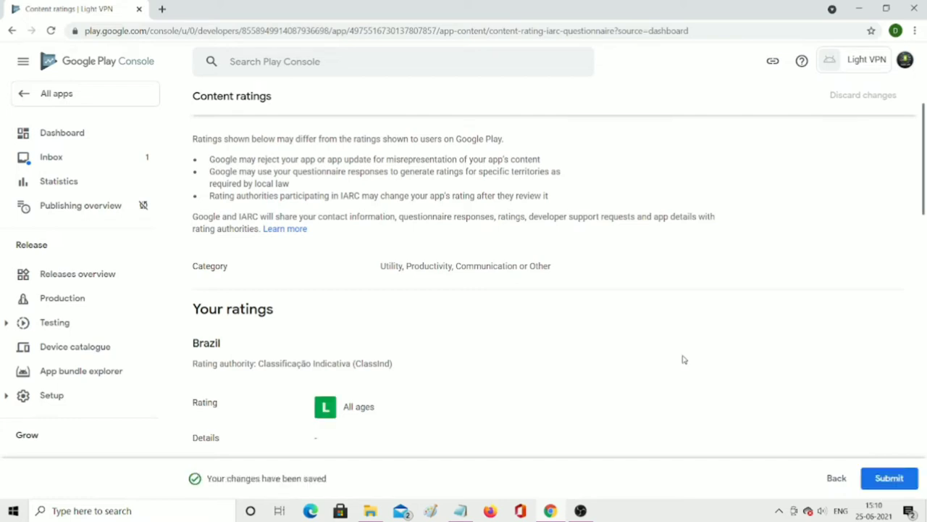
{"action": "scroll", "coordinate": [466, 379], "scroll_direction": "up", "scroll_amount": 2}
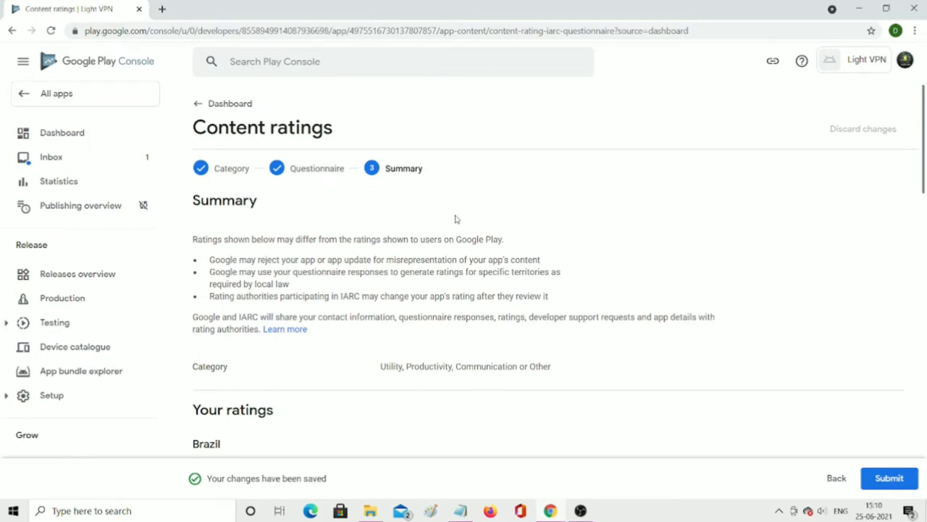
{"action": "left_click", "coordinate": [880, 479]}
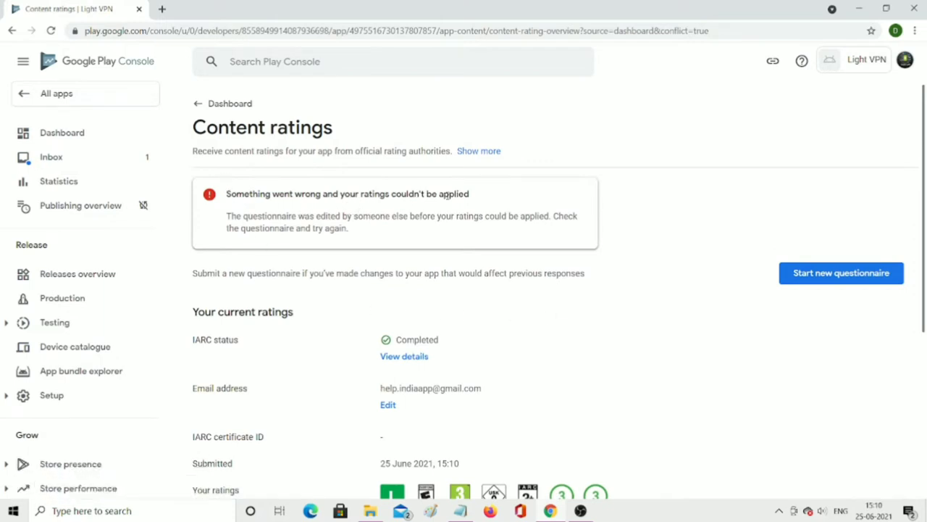
{"action": "left_click", "coordinate": [199, 104]}
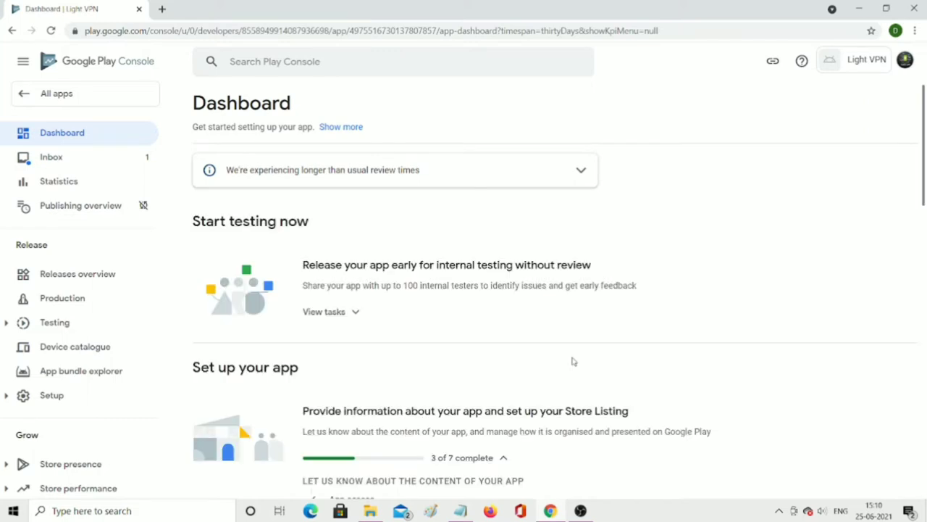
Open the Target audience task and select the age groups 13-15, 16-17 and 18 and over
{"action": "scroll", "coordinate": [573, 361], "scroll_direction": "down", "scroll_amount": 3}
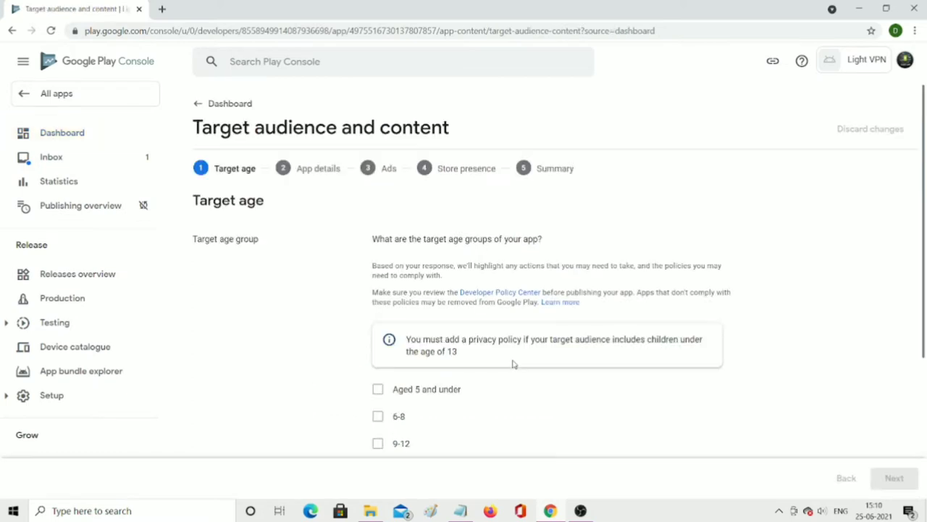
{"action": "scroll", "coordinate": [513, 364], "scroll_direction": "down", "scroll_amount": 1}
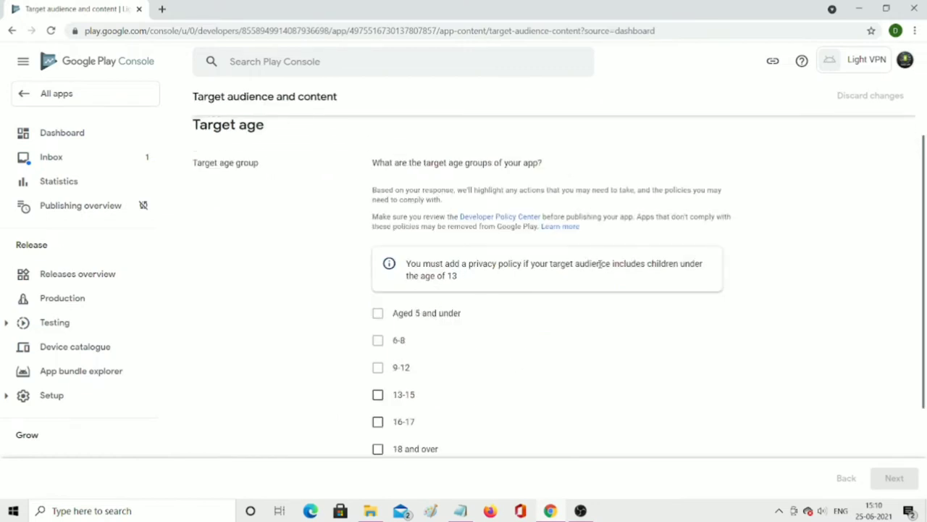
{"action": "left_click_drag", "start_coordinate": [445, 275], "coordinate": [466, 278]}
{"action": "left_click", "coordinate": [466, 278]}
{"action": "scroll", "coordinate": [462, 308], "scroll_direction": "down", "scroll_amount": 1}
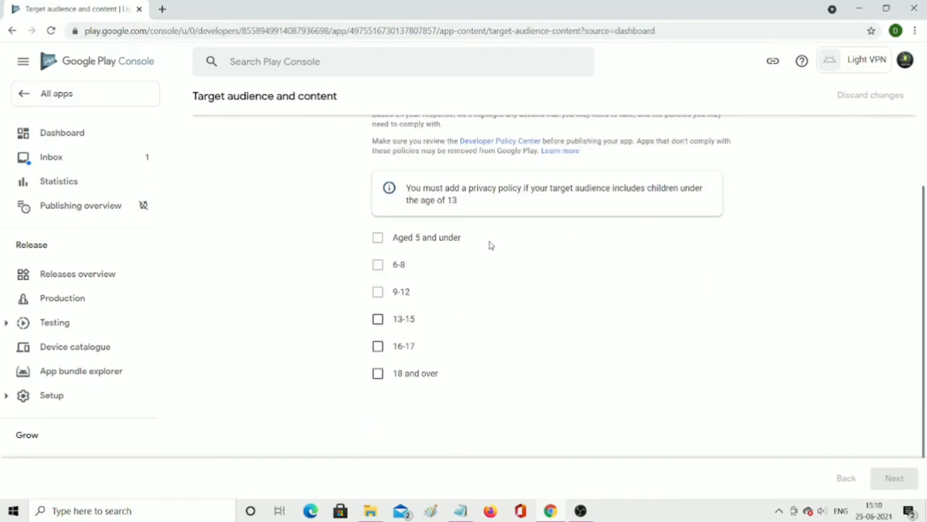
{"action": "left_click", "coordinate": [378, 319]}
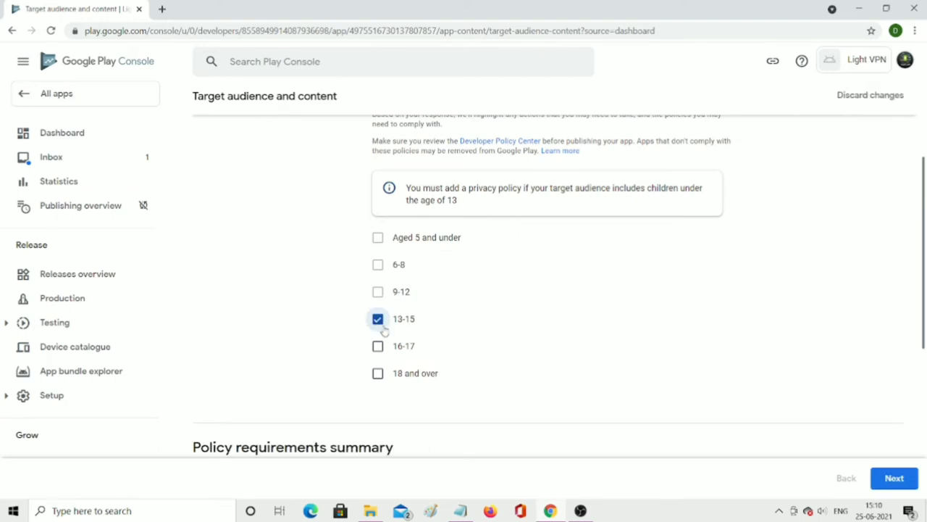
{"action": "left_click", "coordinate": [378, 345]}
{"action": "left_click", "coordinate": [378, 372]}
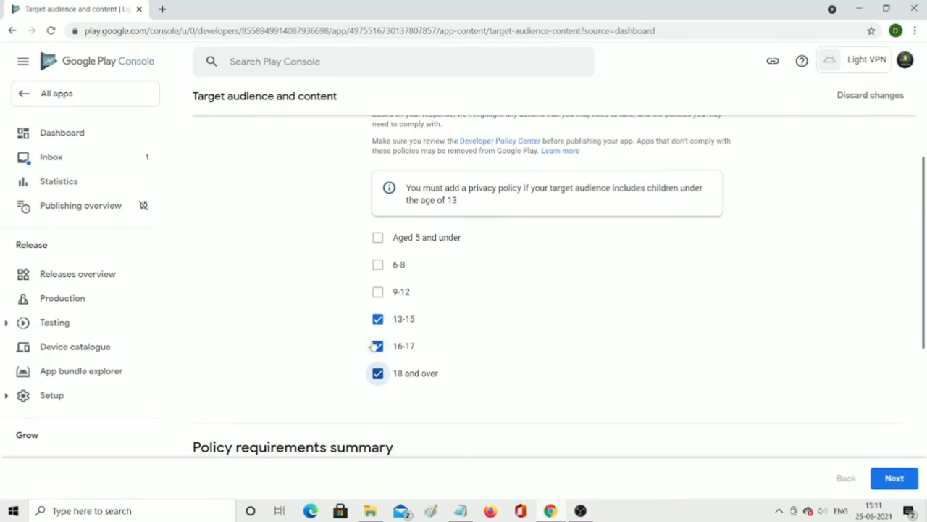
Answer No to whether the store listing could unintentionally appeal to children, save the target audience declaration and return to the dashboard
{"action": "scroll", "coordinate": [579, 373], "scroll_direction": "down", "scroll_amount": 1}
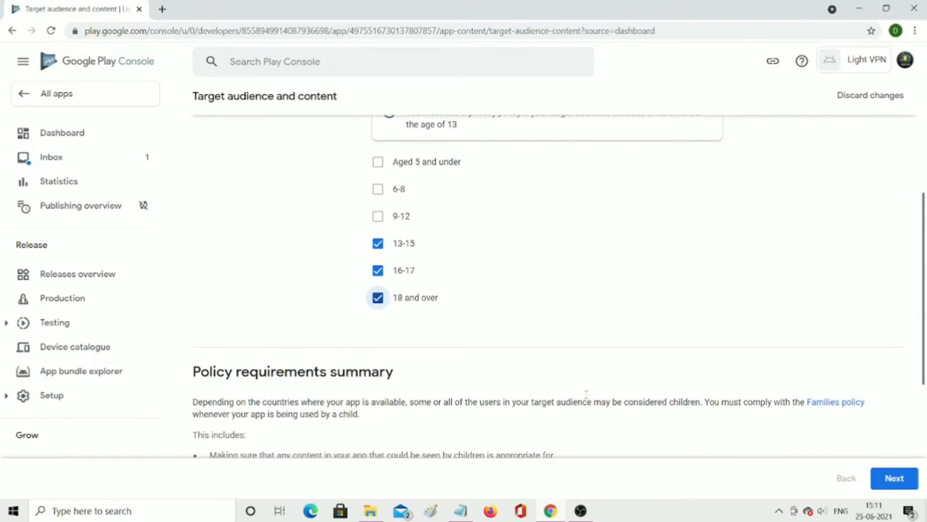
{"action": "scroll", "coordinate": [606, 395], "scroll_direction": "down", "scroll_amount": 2}
{"action": "scroll", "coordinate": [607, 395], "scroll_direction": "up", "scroll_amount": 2}
{"action": "scroll", "coordinate": [606, 395], "scroll_direction": "down", "scroll_amount": 3}
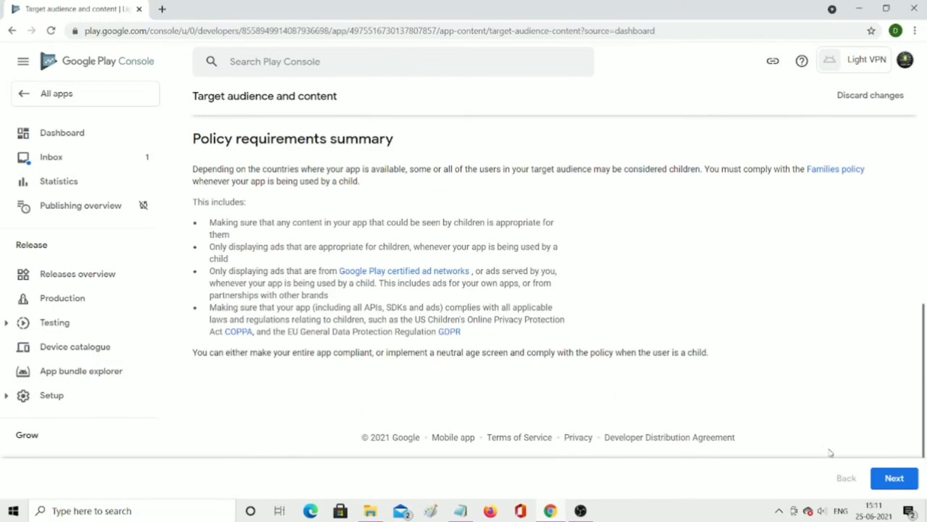
{"action": "left_click", "coordinate": [893, 477]}
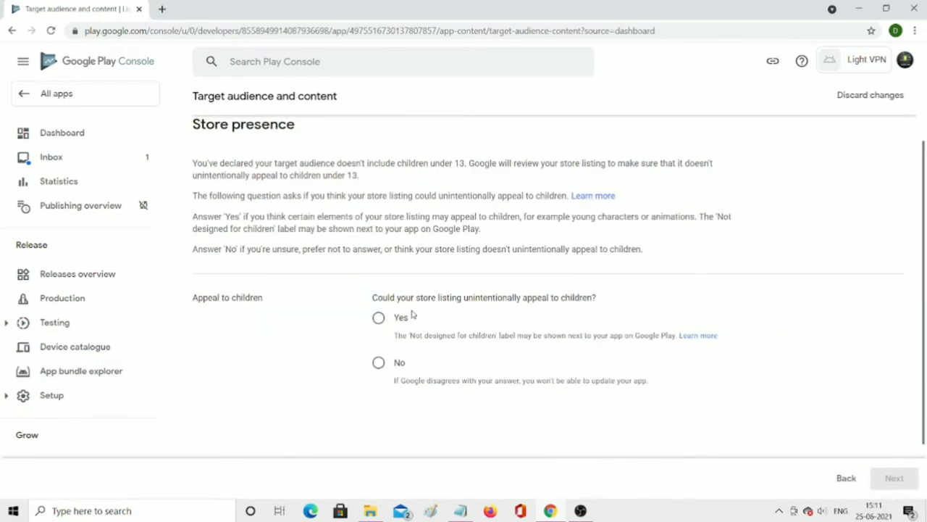
{"action": "left_click", "coordinate": [378, 362]}
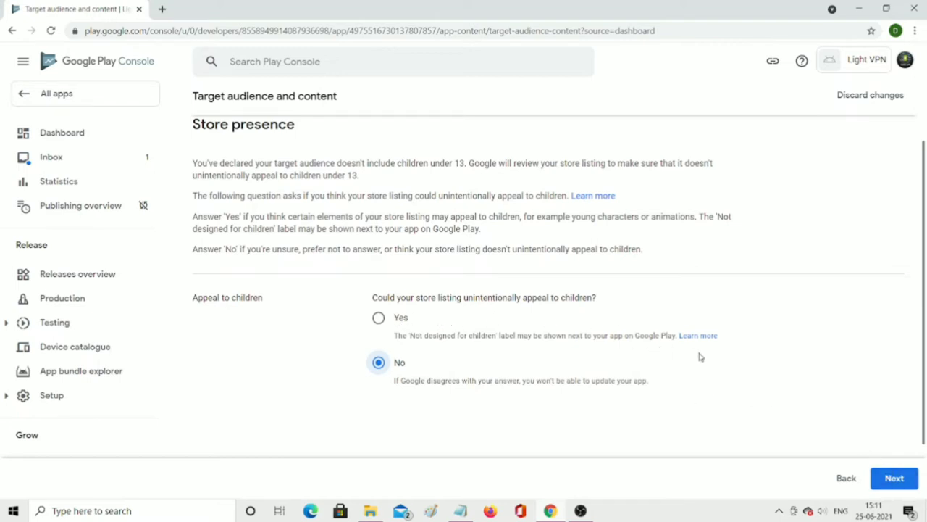
{"action": "left_click", "coordinate": [898, 478]}
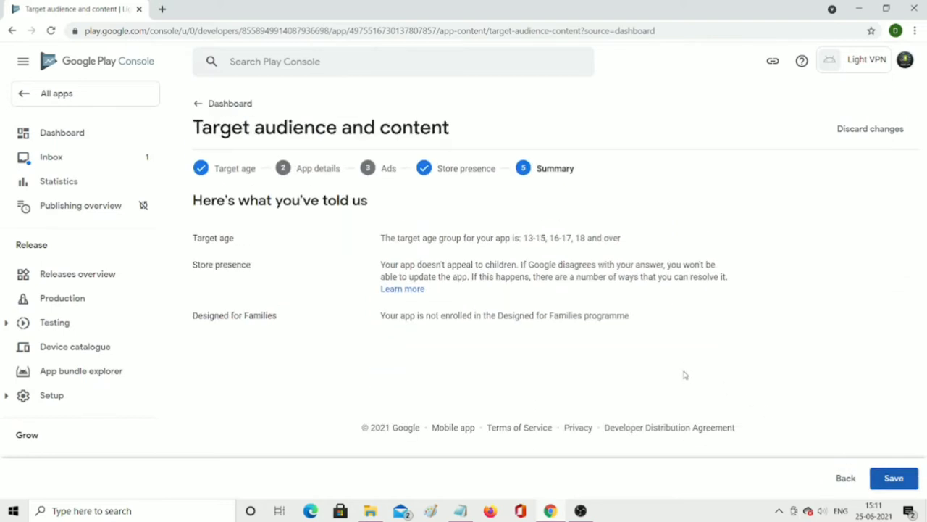
{"action": "left_click", "coordinate": [891, 475]}
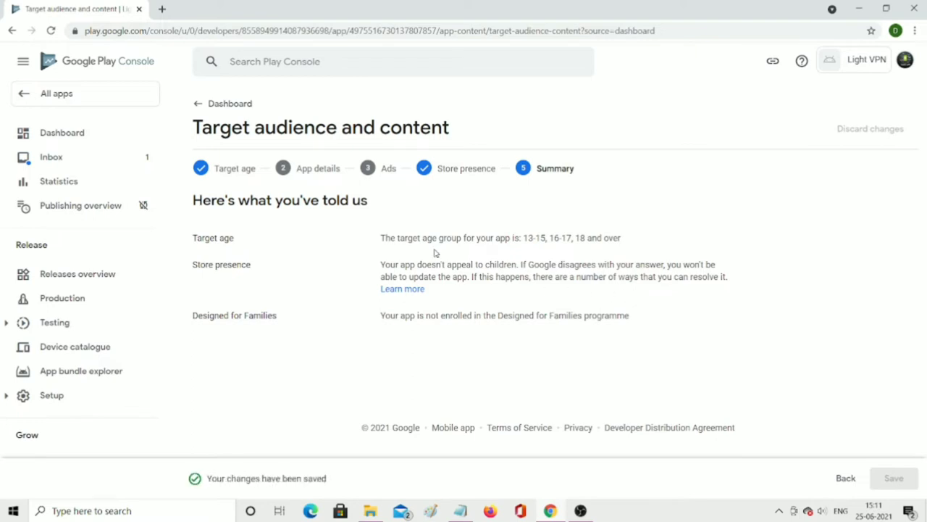
{"action": "left_click", "coordinate": [200, 106]}
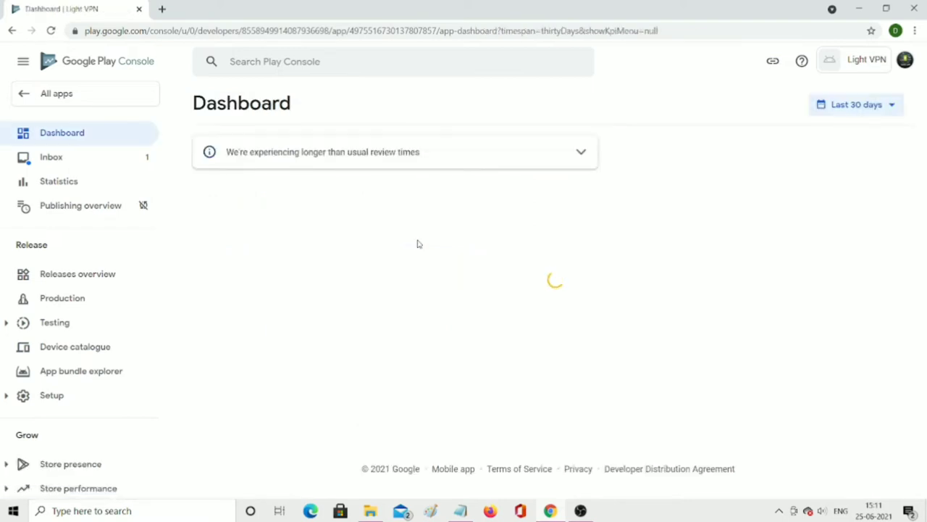
Open the News apps task, declare that the app is not a news app, save and return to the dashboard
{"action": "scroll", "coordinate": [421, 296], "scroll_direction": "down", "scroll_amount": 3}
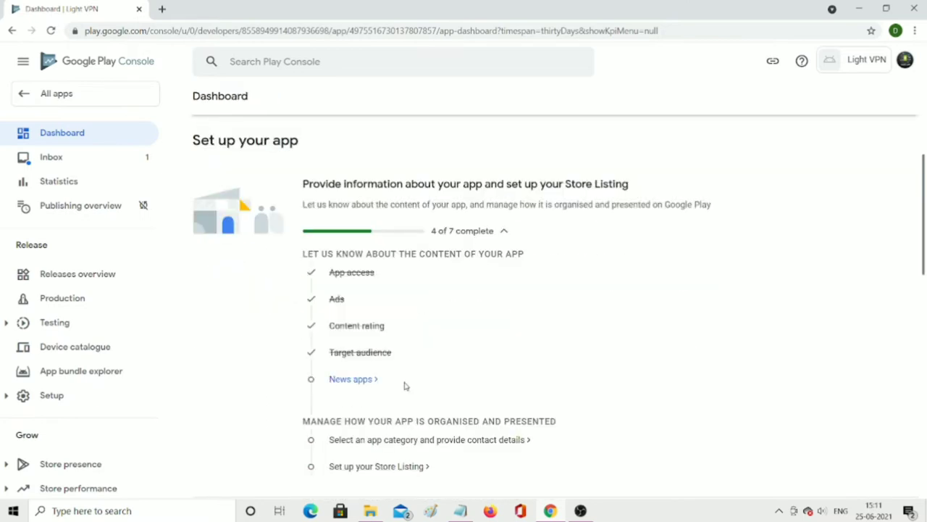
{"action": "left_click", "coordinate": [478, 379]}
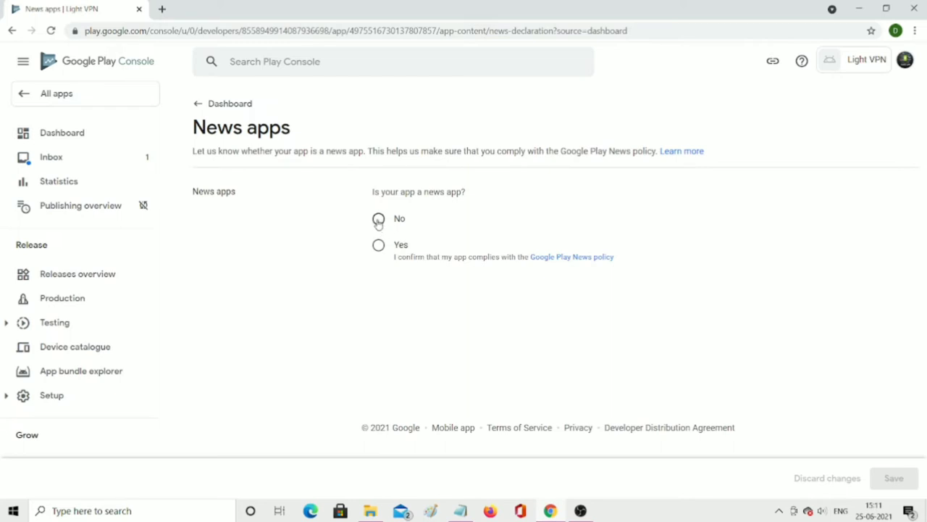
{"action": "left_click", "coordinate": [403, 224]}
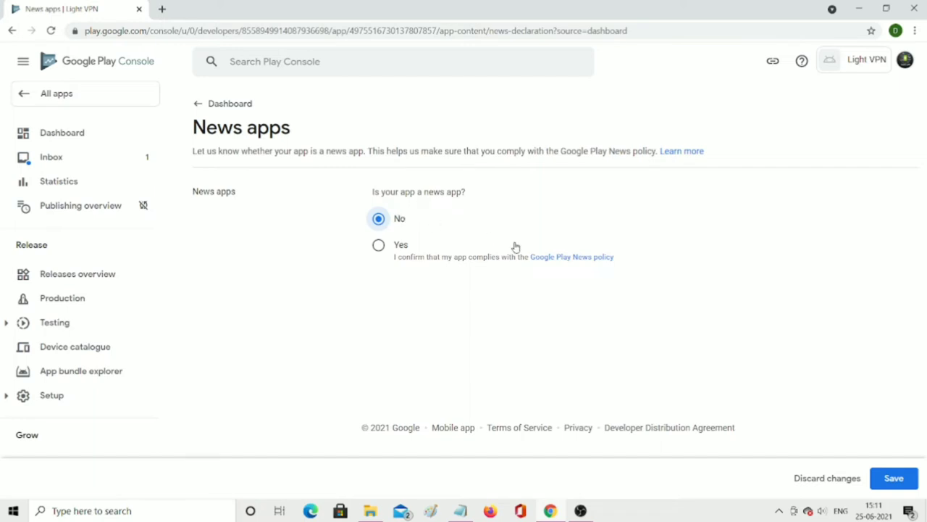
{"action": "left_click", "coordinate": [881, 477]}
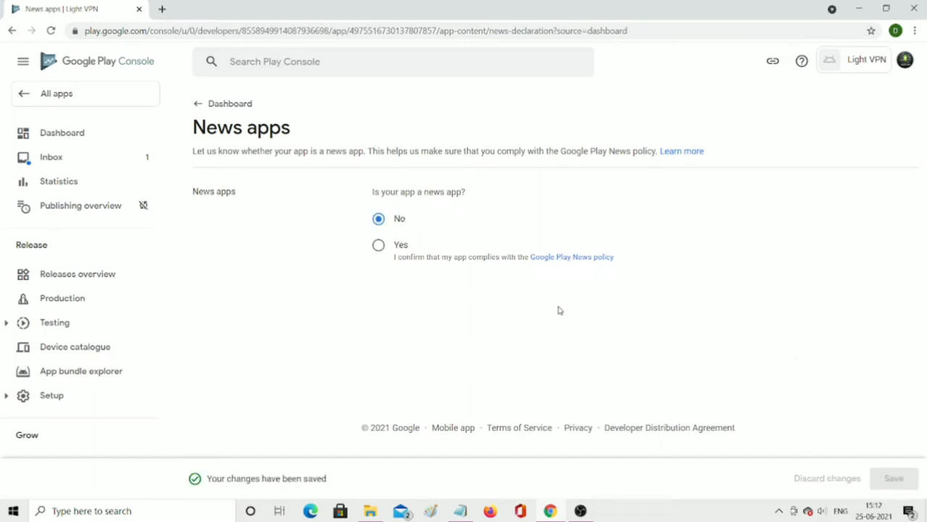
{"action": "left_click", "coordinate": [199, 104]}
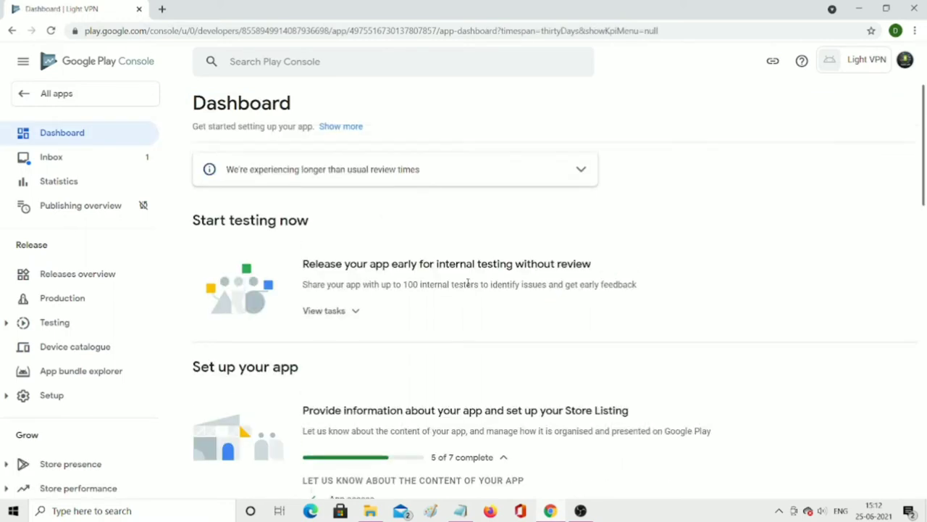
Open the app category and contact details task, keep the type as App and set the category to Tools
{"action": "scroll", "coordinate": [467, 283], "scroll_direction": "down", "scroll_amount": 4}
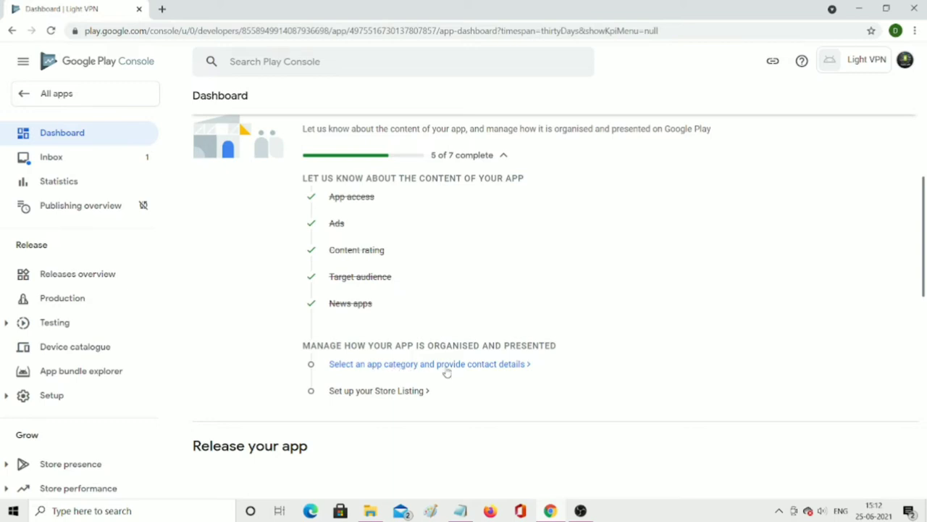
{"action": "left_click", "coordinate": [489, 364]}
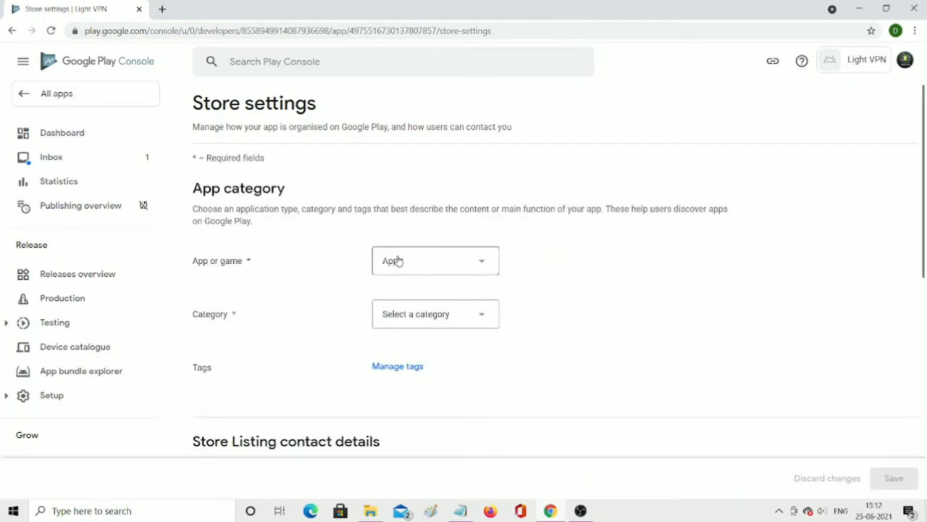
{"action": "left_click", "coordinate": [427, 262]}
{"action": "left_click", "coordinate": [427, 262]}
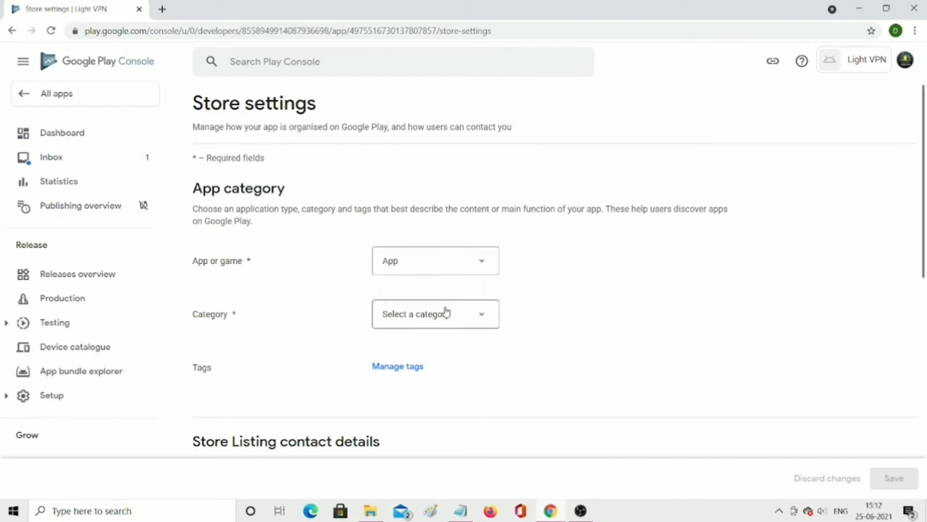
{"action": "left_click", "coordinate": [441, 314]}
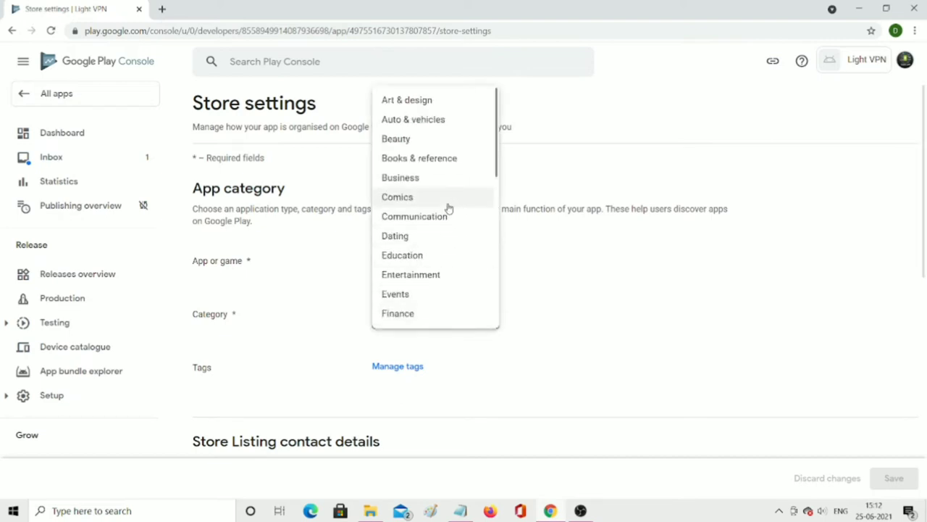
{"action": "scroll", "coordinate": [448, 208], "scroll_direction": "down", "scroll_amount": 5}
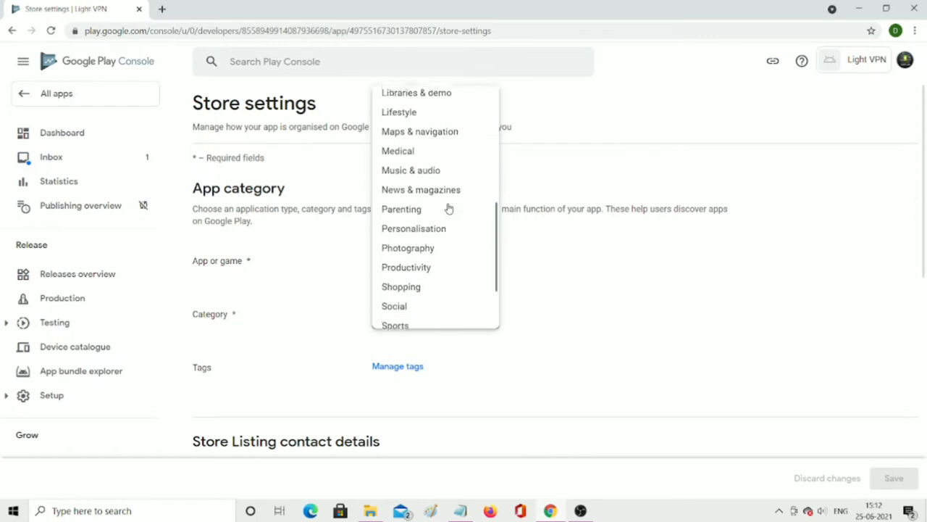
{"action": "scroll", "coordinate": [447, 208], "scroll_direction": "down", "scroll_amount": 2}
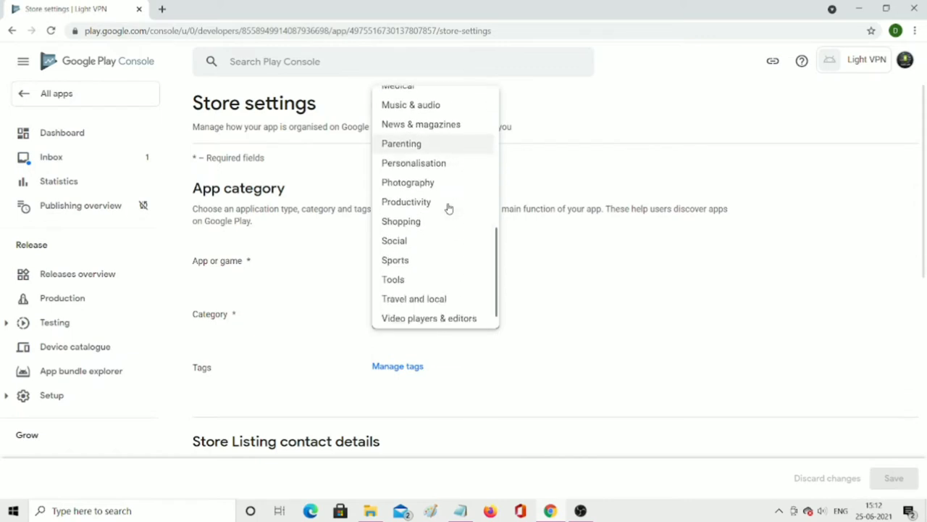
{"action": "left_click", "coordinate": [437, 288]}
Search the available tags for "tools" and apply the Tools tag to the app
{"action": "scroll", "coordinate": [478, 324], "scroll_direction": "down", "scroll_amount": 1}
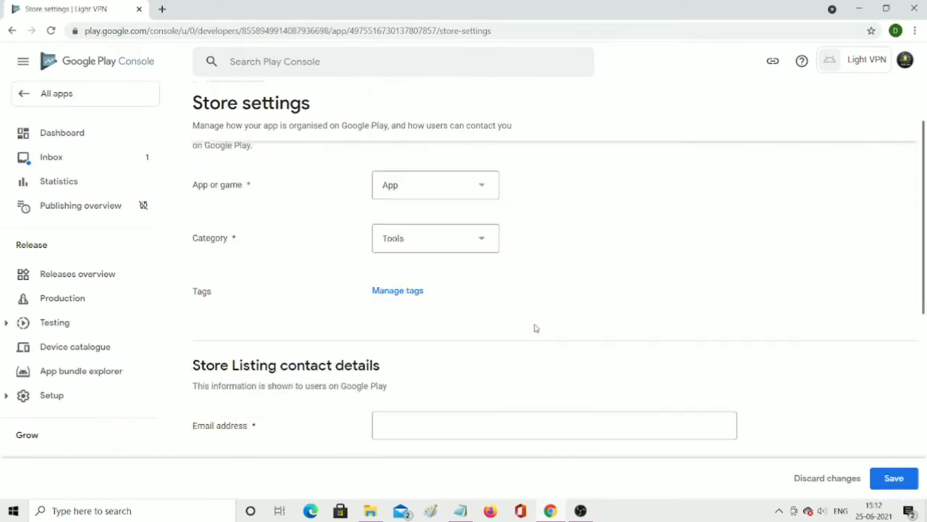
{"action": "left_click", "coordinate": [395, 292]}
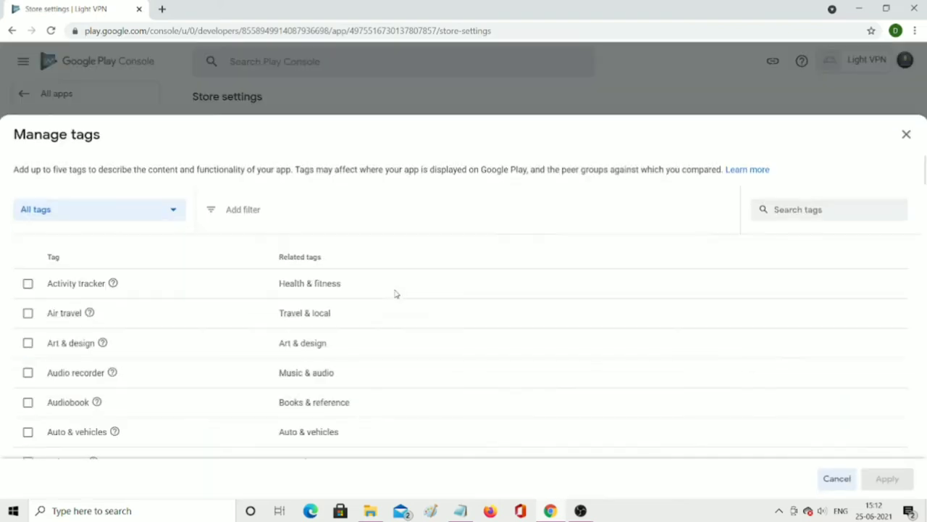
{"action": "left_click", "coordinate": [775, 209]}
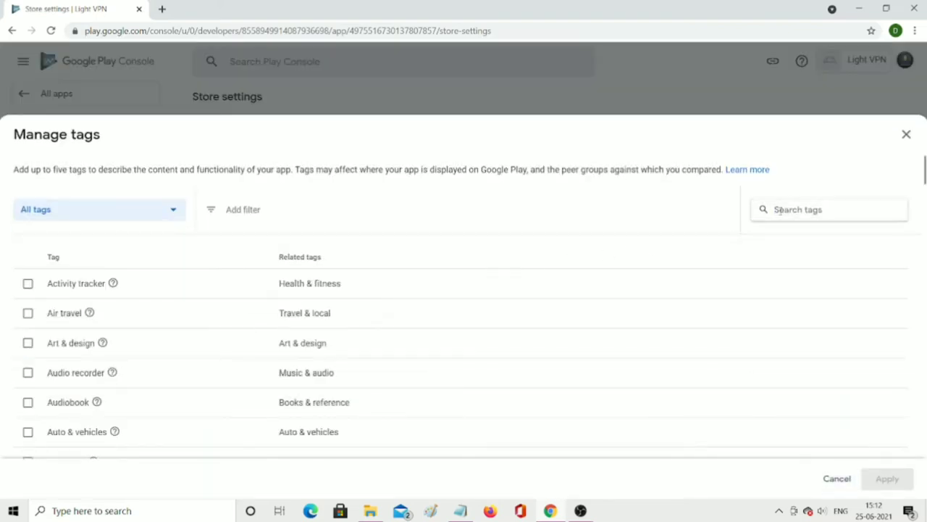
{"action": "type", "text": "tools"}
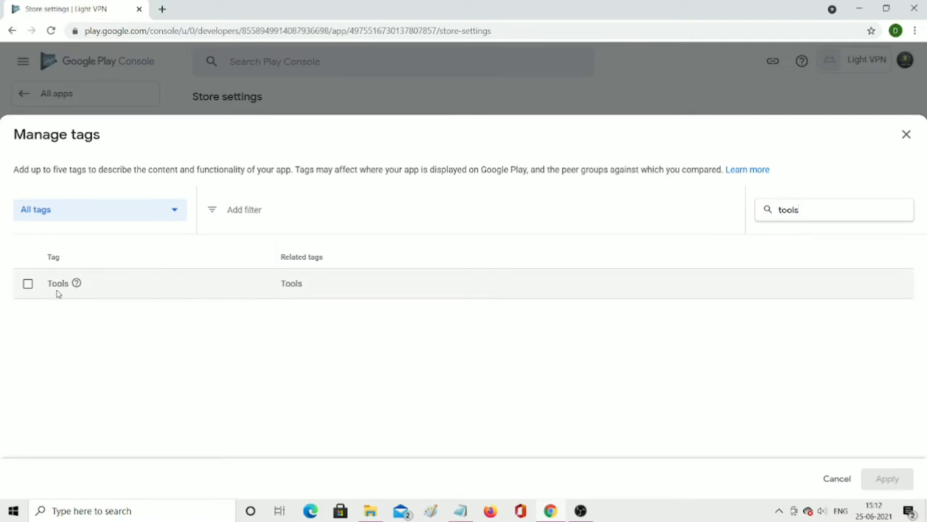
{"action": "left_click", "coordinate": [29, 288]}
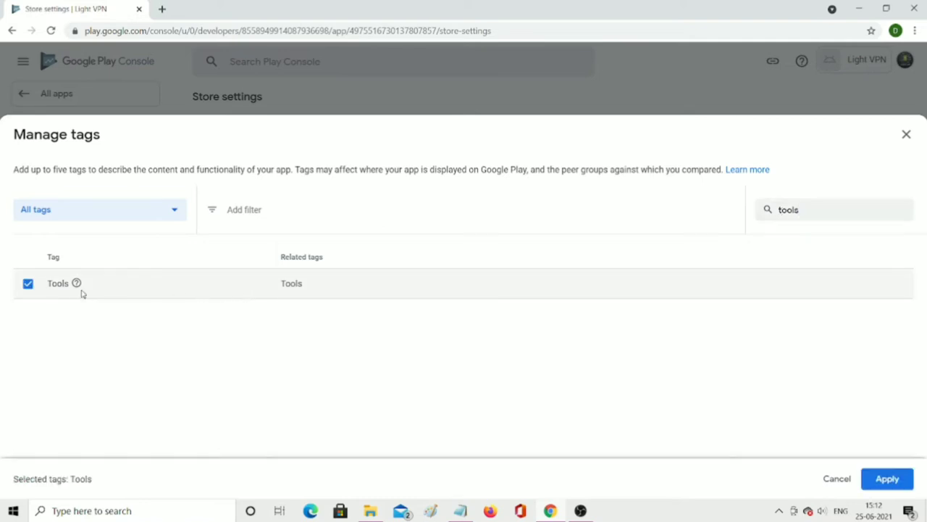
{"action": "left_click", "coordinate": [884, 482]}
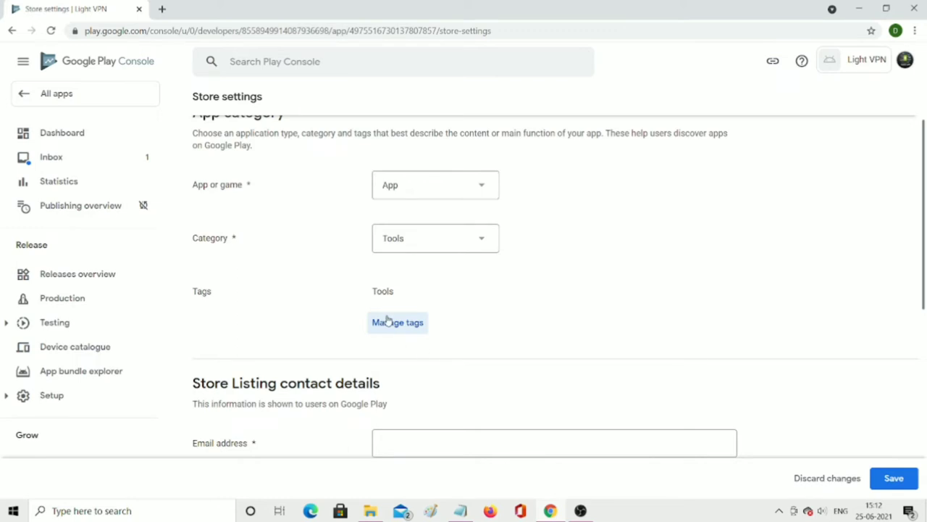
Paste the contact email address into the Store Listing contact details, leave phone number and website empty, and save the store settings
{"action": "scroll", "coordinate": [463, 330], "scroll_direction": "down", "scroll_amount": 2}
{"action": "left_click", "coordinate": [411, 293]}
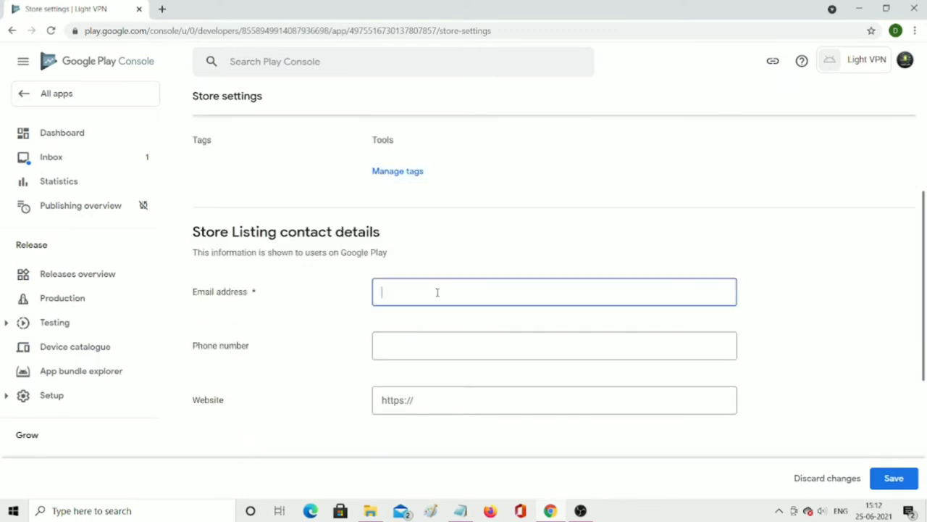
{"action": "key", "text": "ctrl+v"}
{"action": "left_click", "coordinate": [410, 353]}
{"action": "scroll", "coordinate": [478, 352], "scroll_direction": "down", "scroll_amount": 1}
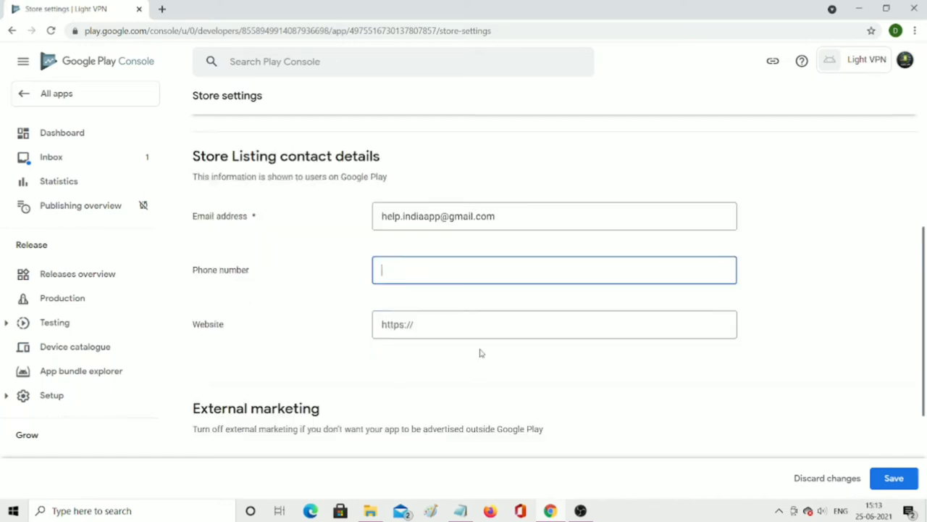
{"action": "left_click", "coordinate": [444, 329]}
{"action": "scroll", "coordinate": [449, 328], "scroll_direction": "down", "scroll_amount": 1}
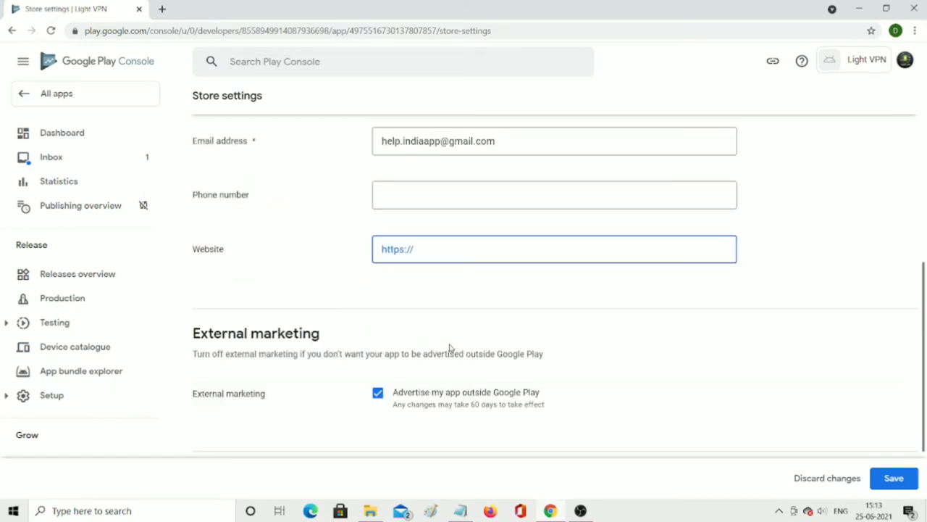
{"action": "scroll", "coordinate": [452, 349], "scroll_direction": "down", "scroll_amount": 2}
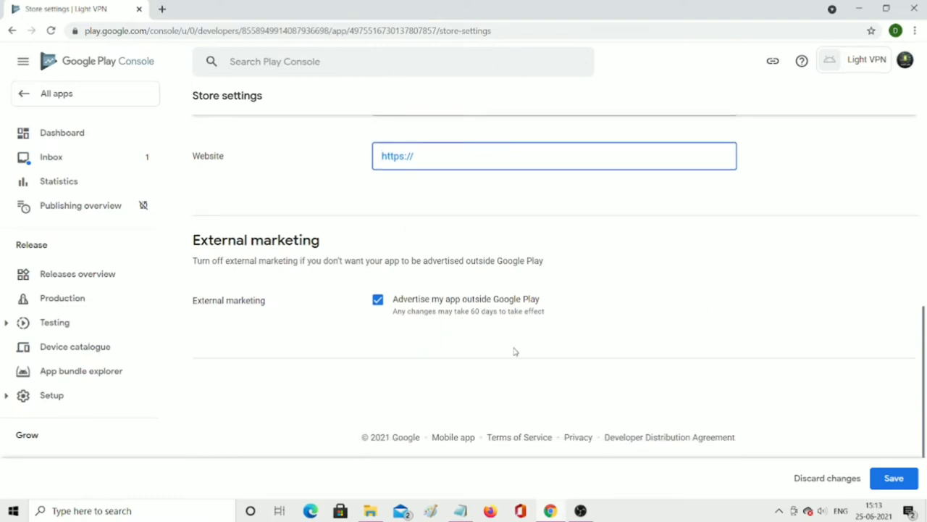
{"action": "scroll", "coordinate": [514, 351], "scroll_direction": "up", "scroll_amount": 3}
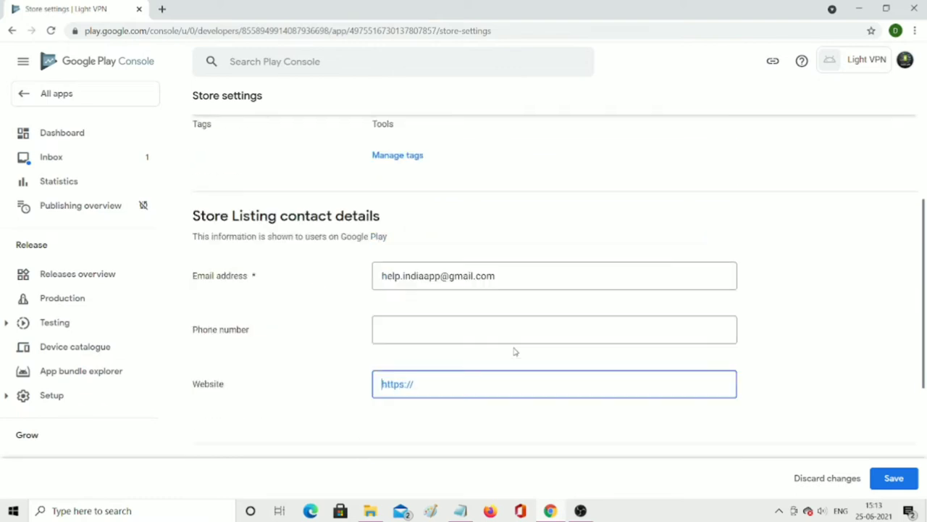
{"action": "left_click", "coordinate": [885, 476]}
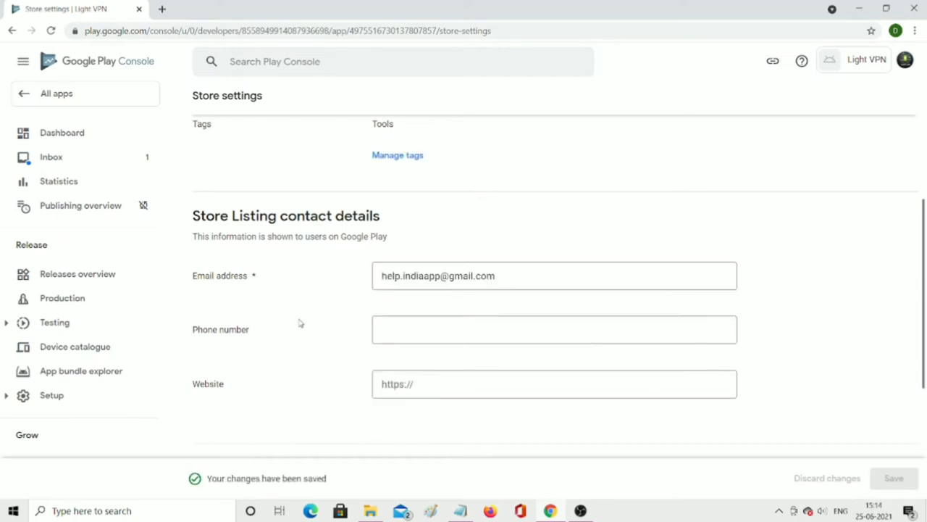
Review the saved store settings, then return to the dashboard and find the remaining app setup task
{"action": "scroll", "coordinate": [300, 313], "scroll_direction": "up", "scroll_amount": 3}
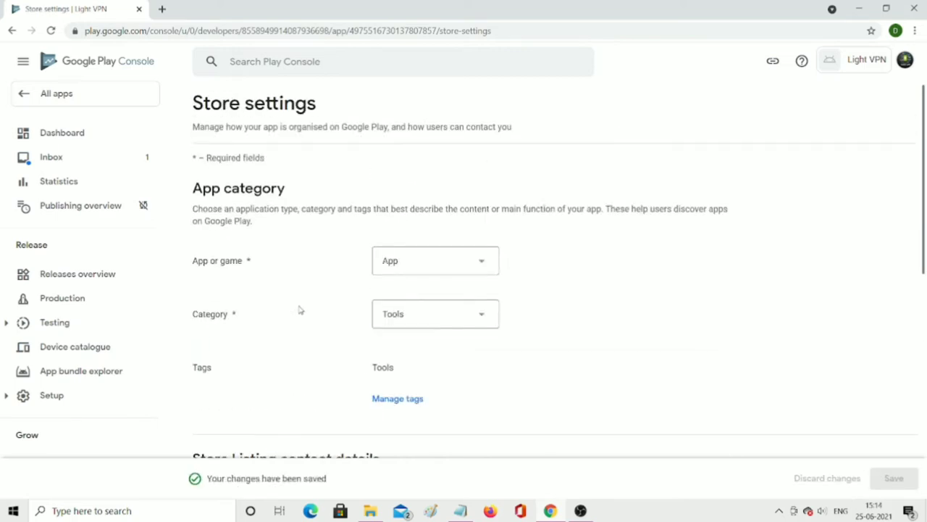
{"action": "scroll", "coordinate": [234, 256], "scroll_direction": "down", "scroll_amount": 10}
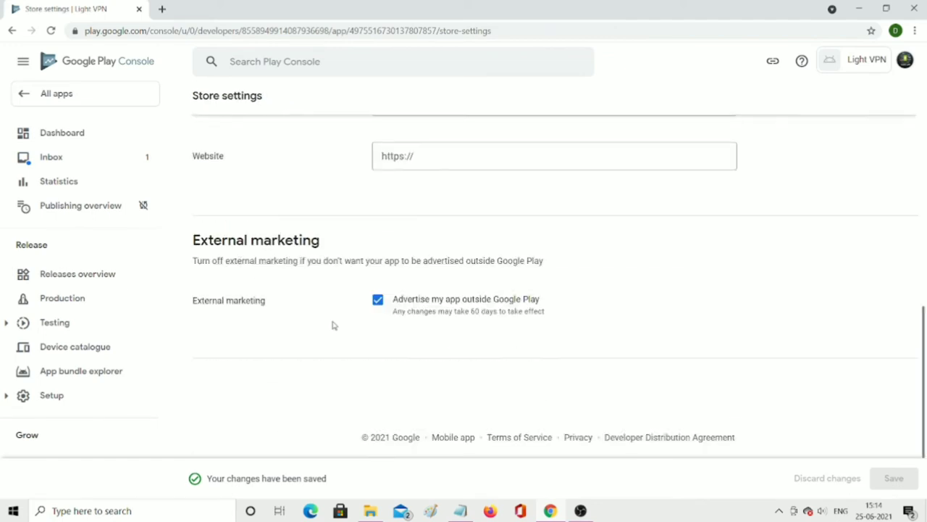
{"action": "scroll", "coordinate": [311, 322], "scroll_direction": "up", "scroll_amount": 10}
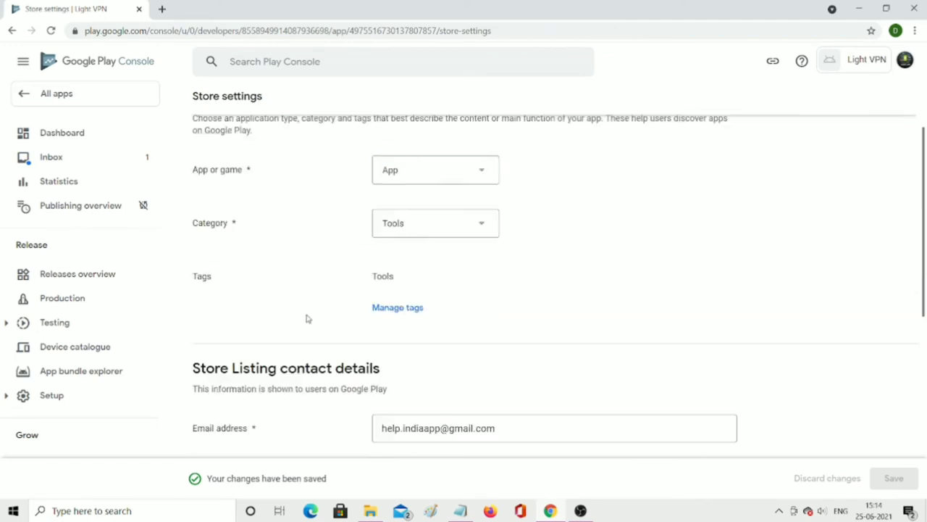
{"action": "left_click", "coordinate": [91, 141]}
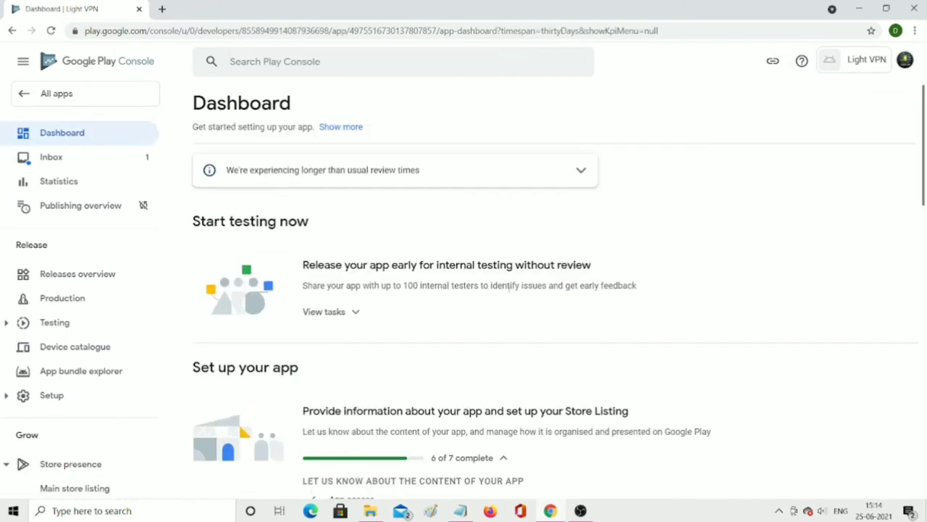
{"action": "scroll", "coordinate": [527, 321], "scroll_direction": "down", "scroll_amount": 3}
{"action": "scroll", "coordinate": [511, 324], "scroll_direction": "down", "scroll_amount": 2}
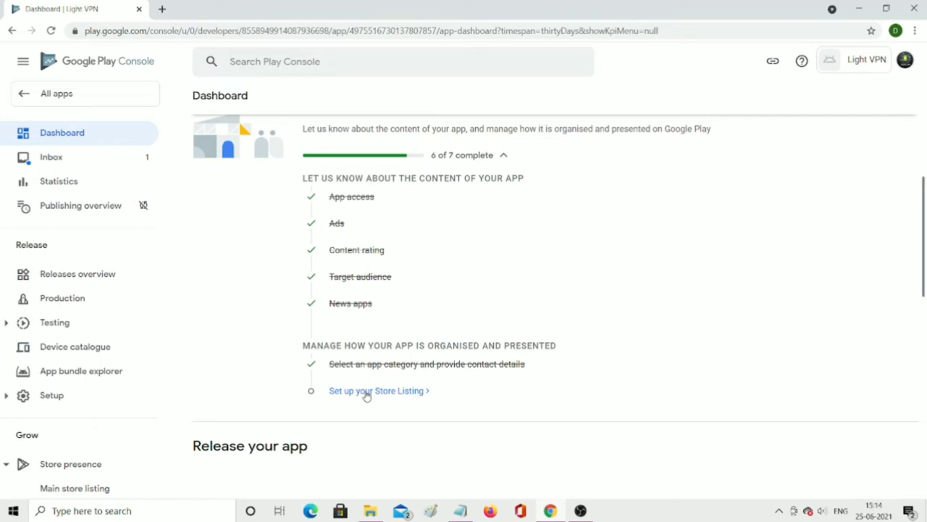
Open the Store Listing setup task and go to its short and full description fields
{"action": "left_click", "coordinate": [367, 392]}
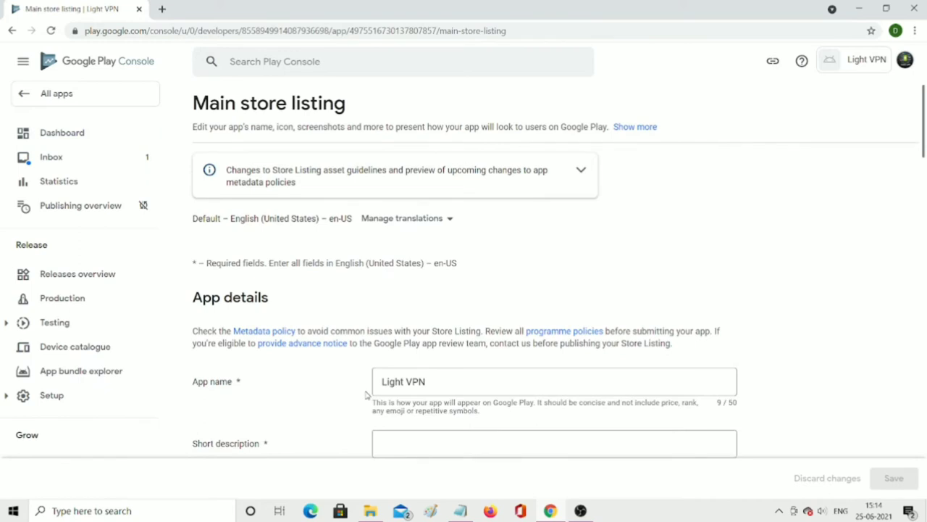
{"action": "scroll", "coordinate": [490, 327], "scroll_direction": "down", "scroll_amount": 2}
{"action": "left_click", "coordinate": [438, 282]}
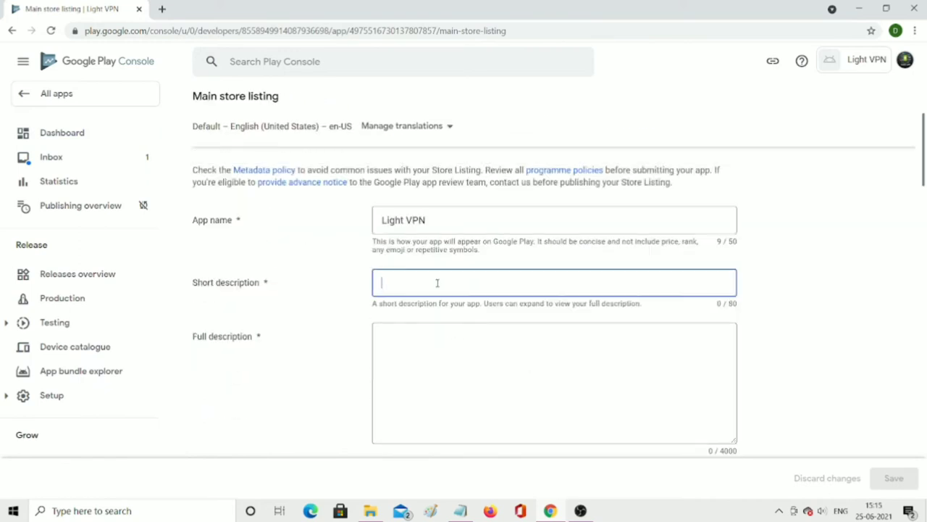
{"action": "left_click", "coordinate": [469, 377]}
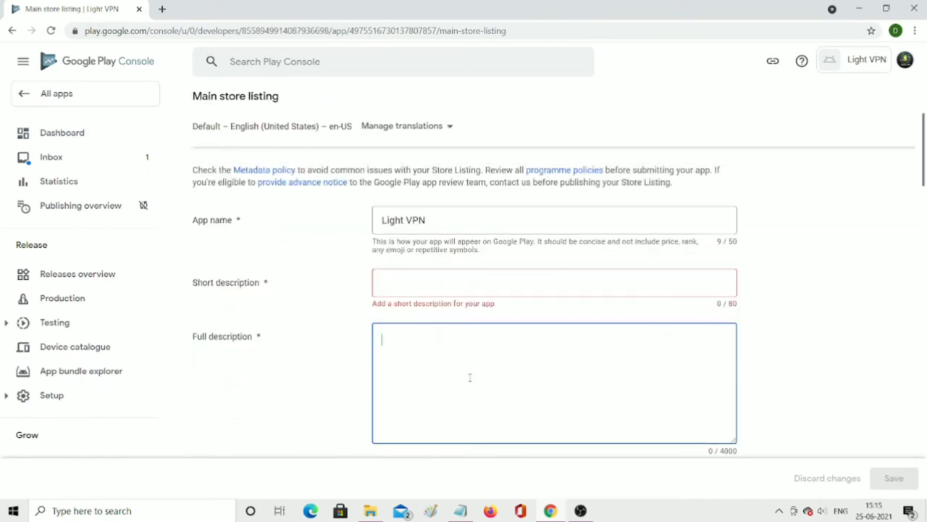
Review the main store listing's required app details, graphics, phone screenshots and 7-inch and 10-inch tablet screenshots
{"action": "scroll", "coordinate": [623, 403], "scroll_direction": "down", "scroll_amount": 3}
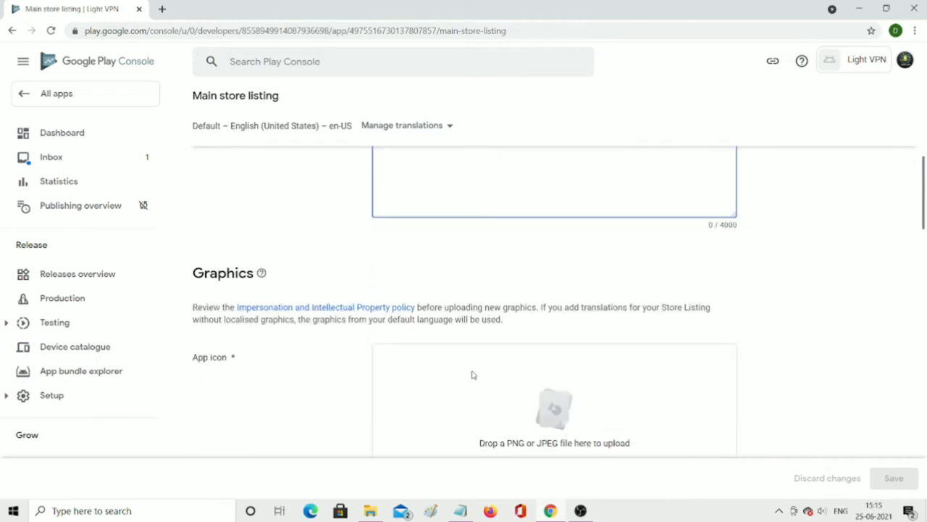
{"action": "scroll", "coordinate": [472, 374], "scroll_direction": "down", "scroll_amount": 10}
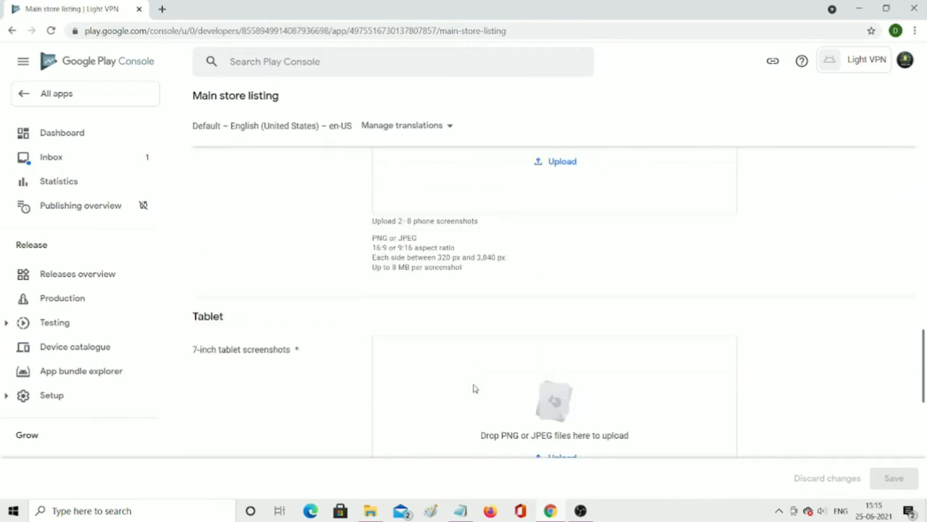
{"action": "scroll", "coordinate": [538, 405], "scroll_direction": "down", "scroll_amount": 7}
{"action": "scroll", "coordinate": [516, 402], "scroll_direction": "up", "scroll_amount": 2}
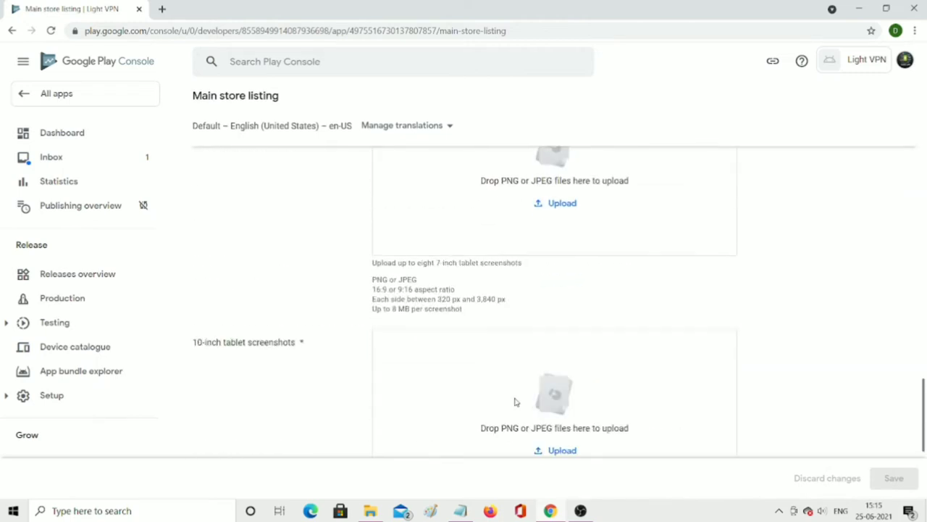
{"action": "scroll", "coordinate": [517, 400], "scroll_direction": "up", "scroll_amount": 15}
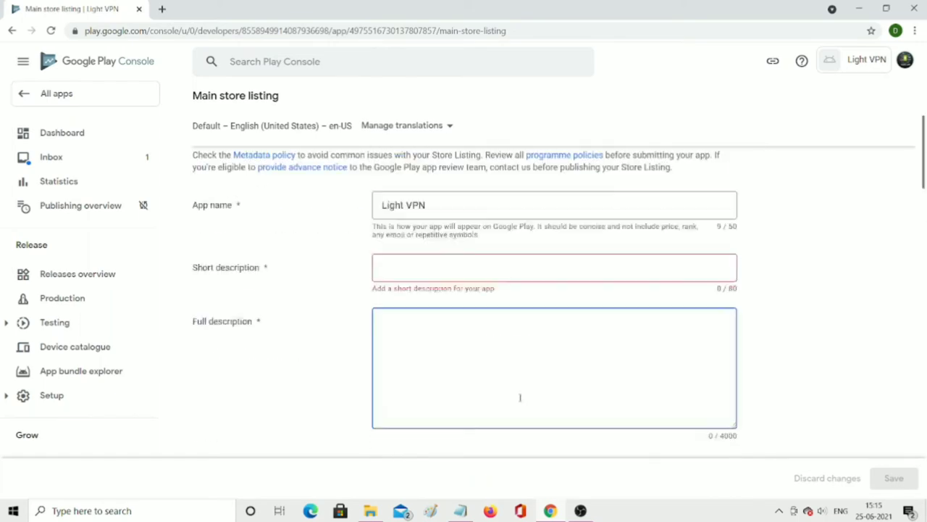
{"action": "scroll", "coordinate": [520, 397], "scroll_direction": "up", "scroll_amount": 3}
{"action": "scroll", "coordinate": [536, 343], "scroll_direction": "down", "scroll_amount": 4}
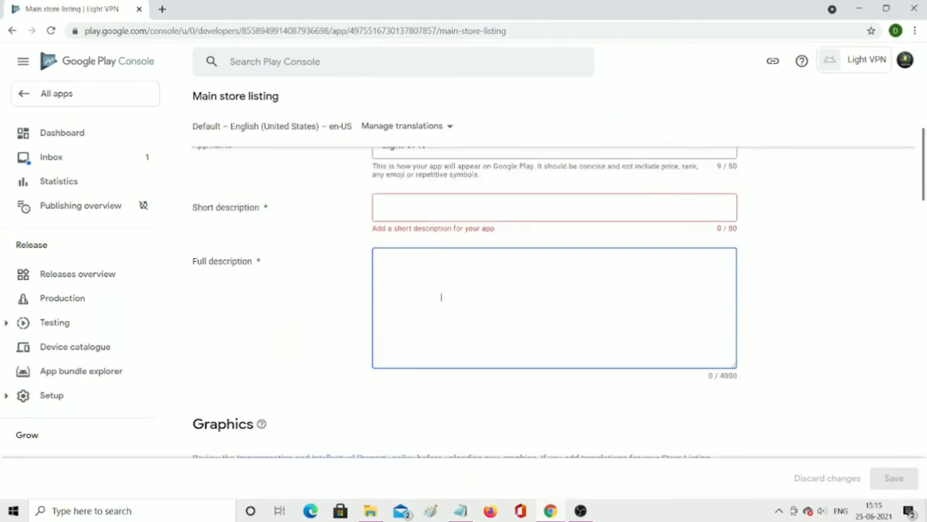
{"action": "scroll", "coordinate": [440, 297], "scroll_direction": "up", "scroll_amount": 3}
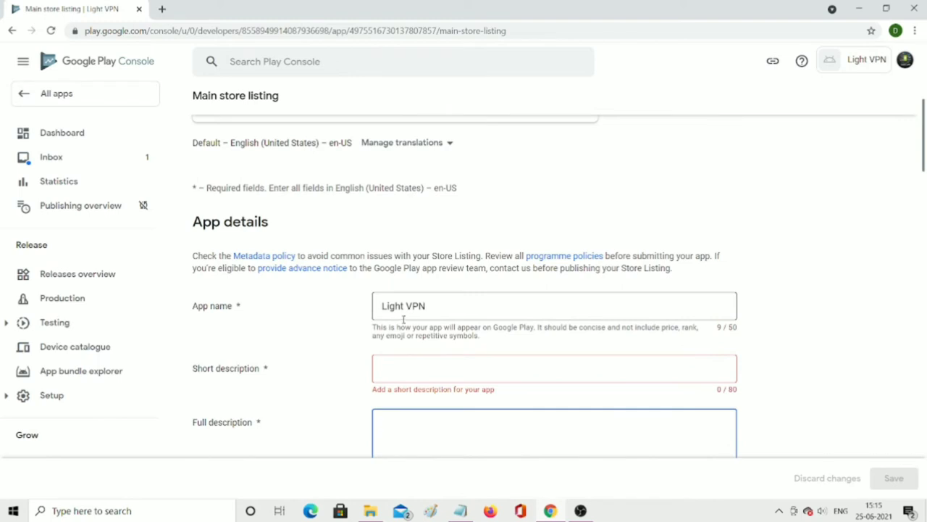
Change the app name in the main store listing to "Light VPN - Fast Secure VPN App"
{"action": "left_click", "coordinate": [436, 307]}
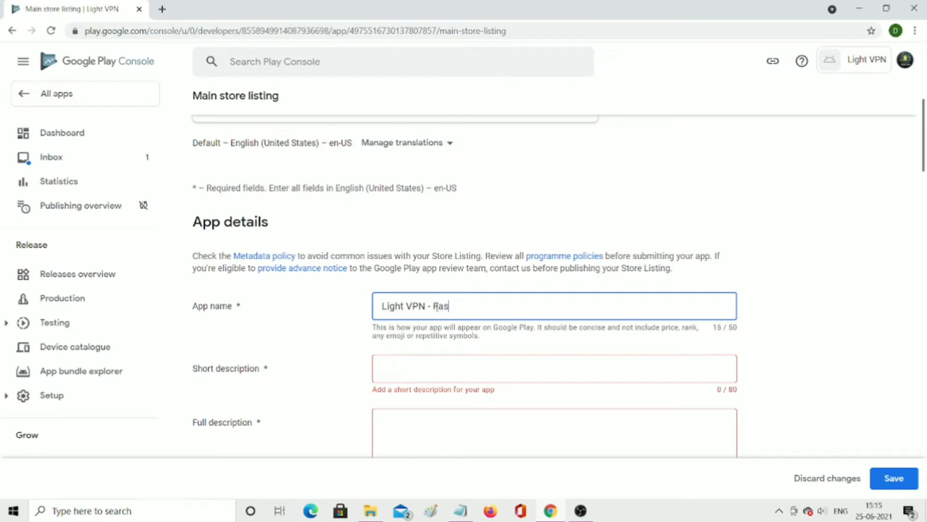
{"action": "type", "text": "cure VPN"}
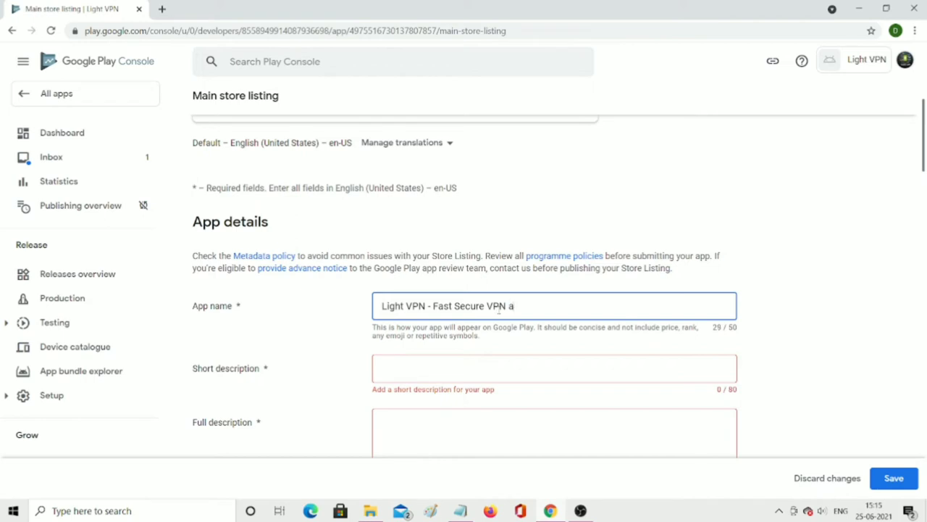
{"action": "type", "text": "app"}
{"action": "key", "text": "BackSpace"}
{"action": "key", "text": "BackSpace"}
{"action": "type", "text": "pp"}
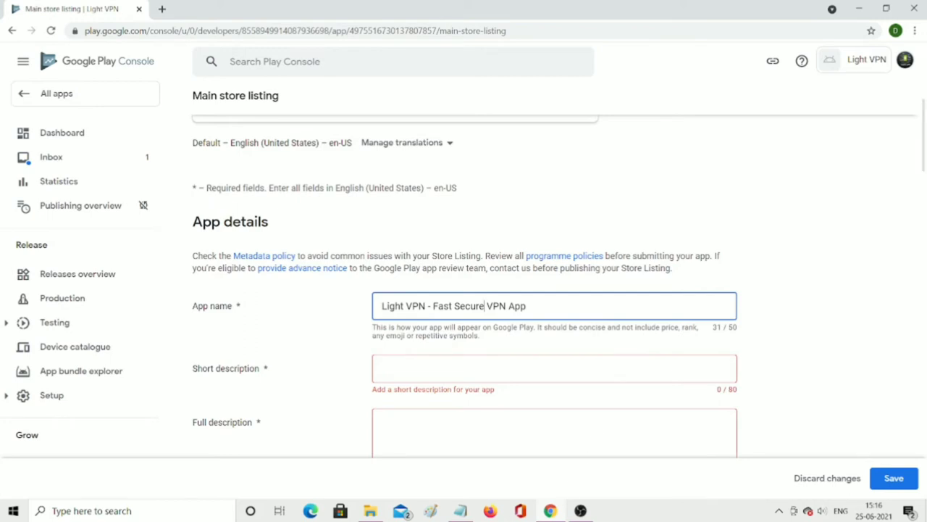
Check the app icon requirements and upload logo.png from play store/vpn/vpn_desc on Local Disk (F:) as the app icon
{"action": "mouse_move", "coordinate": [550, 510]}
{"action": "scroll", "coordinate": [455, 279], "scroll_direction": "down", "scroll_amount": 3}
{"action": "scroll", "coordinate": [455, 281], "scroll_direction": "down", "scroll_amount": 2}
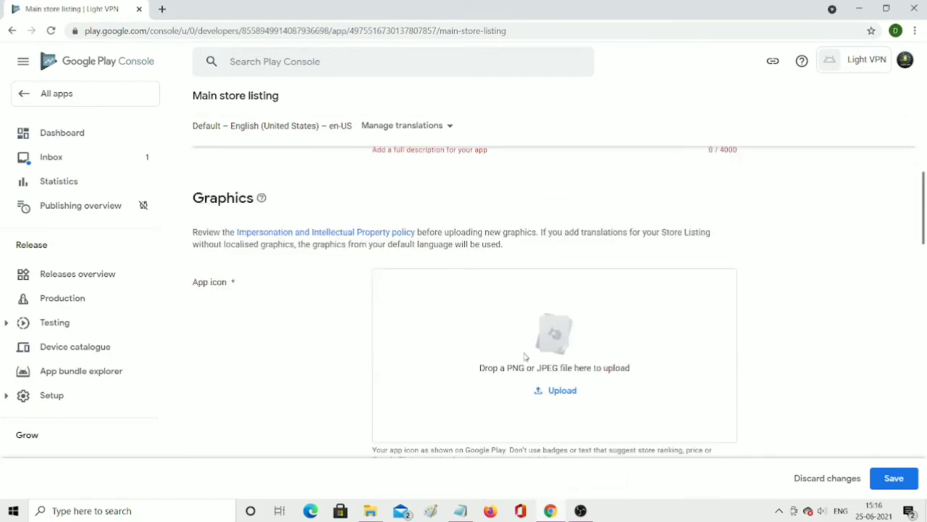
{"action": "scroll", "coordinate": [554, 391], "scroll_direction": "down", "scroll_amount": 1}
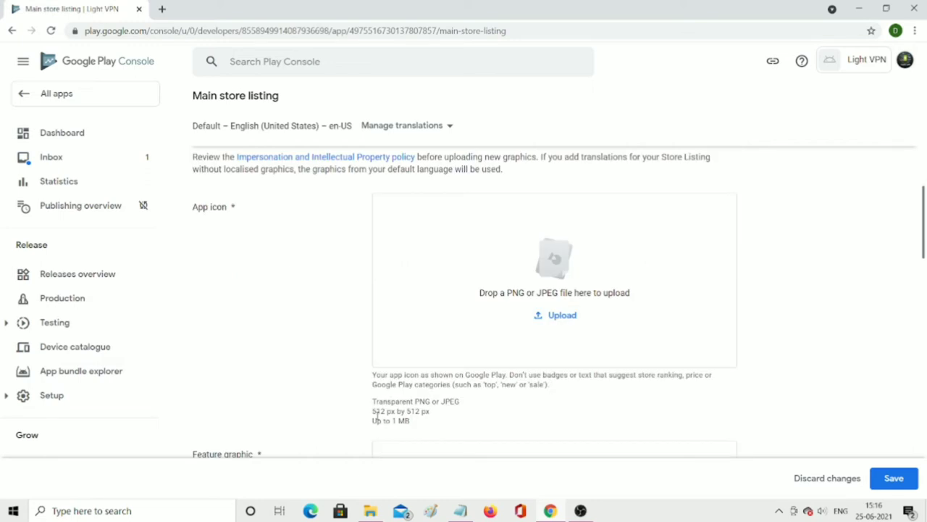
{"action": "left_click_drag", "start_coordinate": [376, 415], "coordinate": [433, 417]}
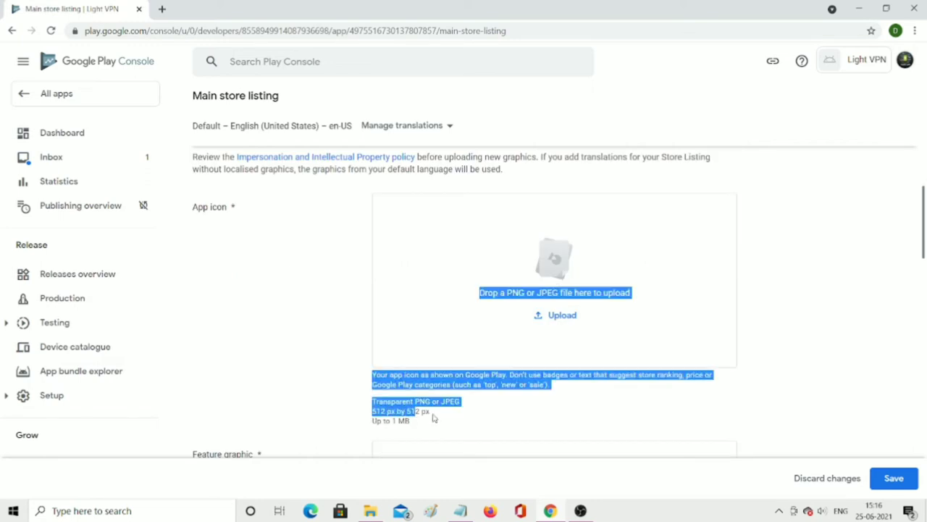
{"action": "left_click", "coordinate": [437, 415]}
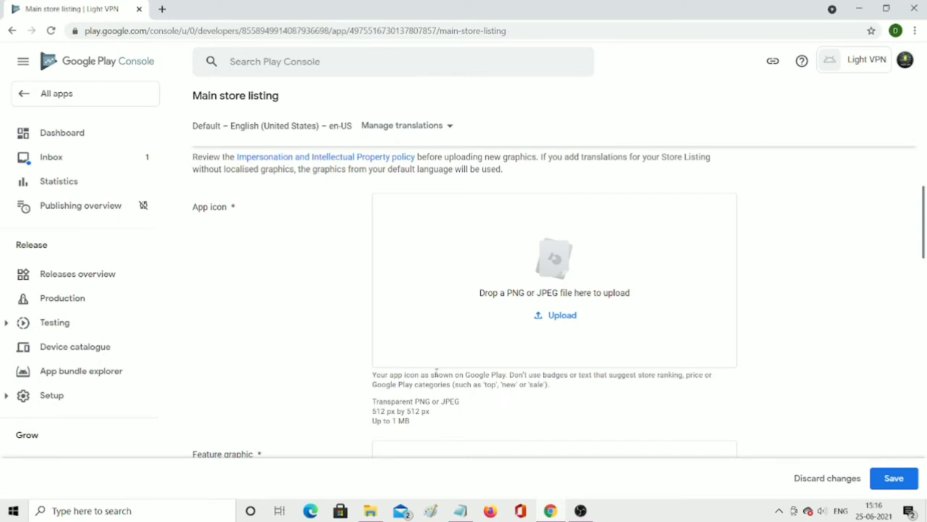
{"action": "left_click", "coordinate": [562, 316]}
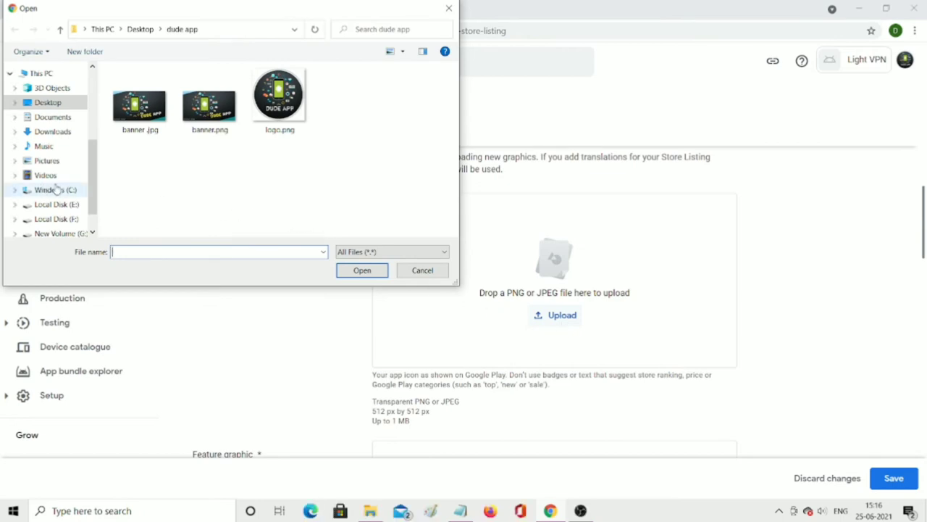
{"action": "scroll", "coordinate": [56, 189], "scroll_direction": "down", "scroll_amount": 1}
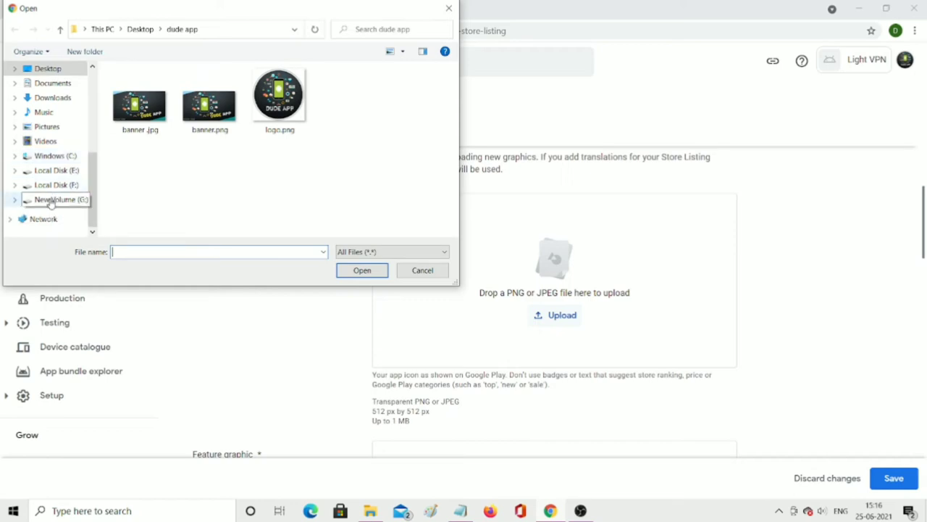
{"action": "left_click", "coordinate": [54, 185]}
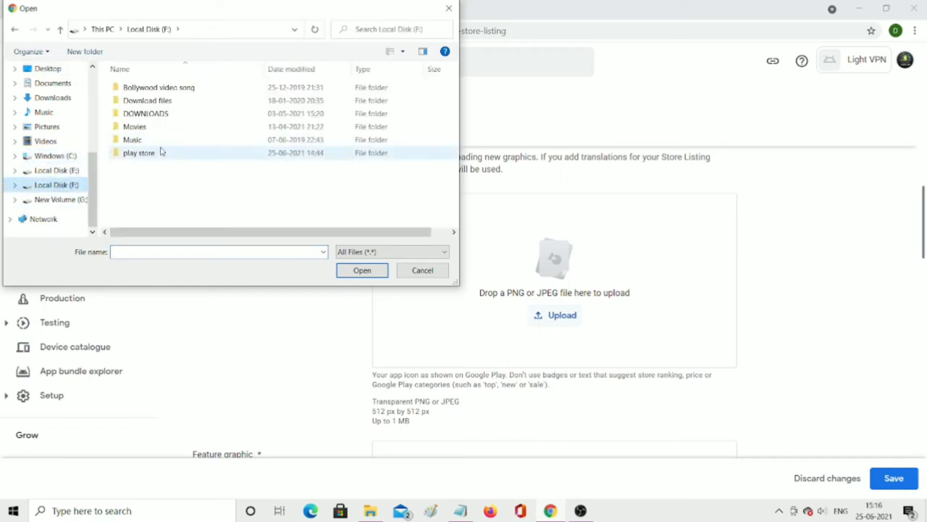
{"action": "double_click", "coordinate": [161, 152]}
{"action": "double_click", "coordinate": [156, 88]}
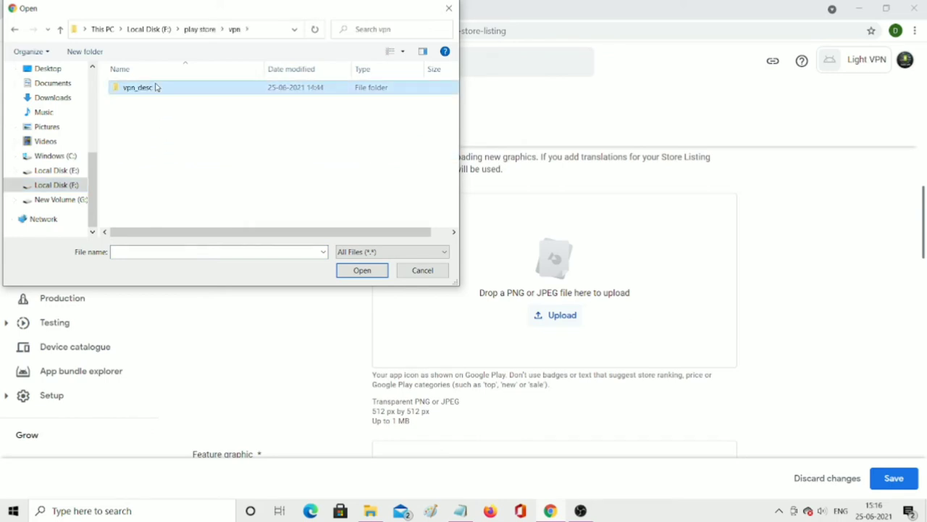
{"action": "double_click", "coordinate": [155, 87]}
{"action": "left_click", "coordinate": [160, 153]}
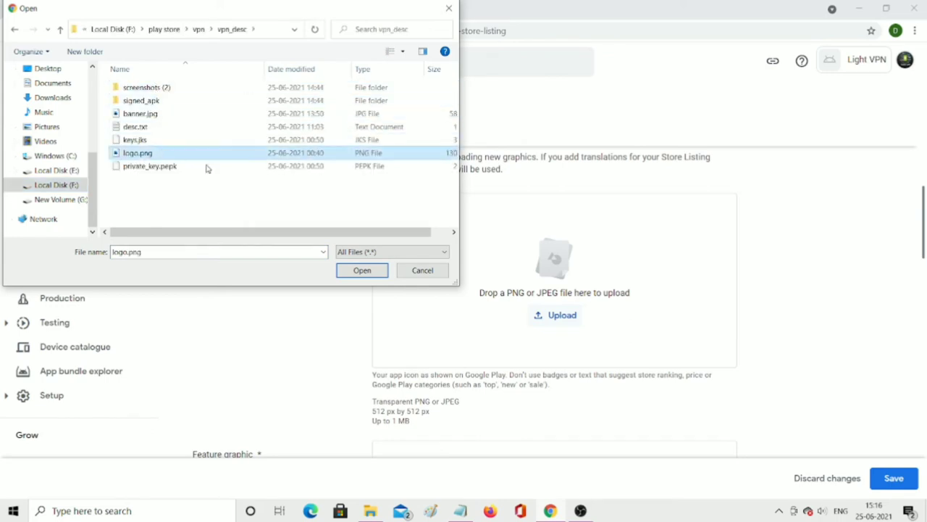
{"action": "left_click", "coordinate": [354, 270]}
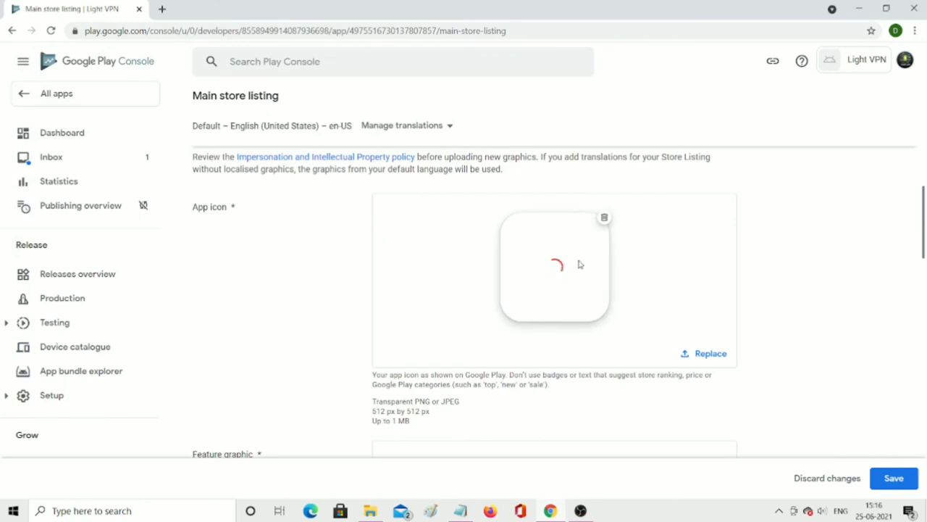
Check the feature graphic requirements and upload banner1.png from the vpn_desc folder as the feature graphic
{"action": "scroll", "coordinate": [472, 334], "scroll_direction": "down", "scroll_amount": 2}
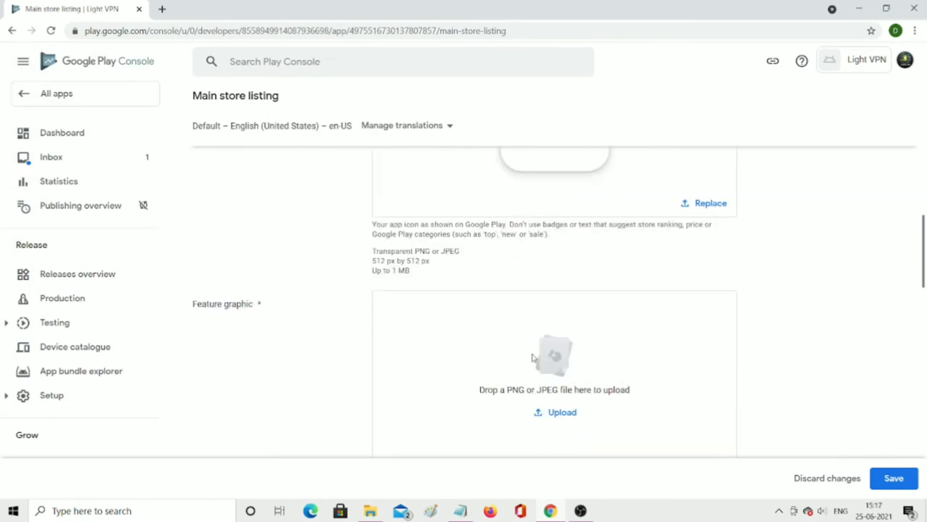
{"action": "scroll", "coordinate": [534, 357], "scroll_direction": "down", "scroll_amount": 1}
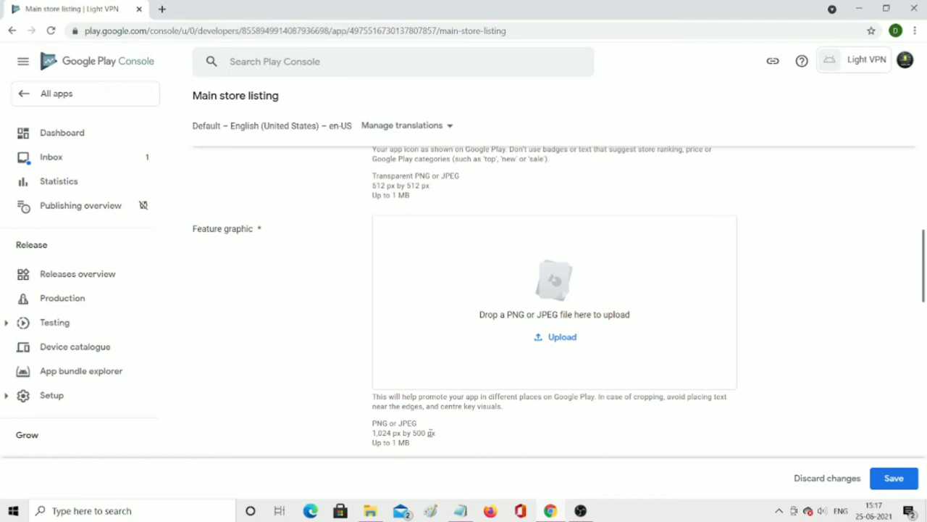
{"action": "scroll", "coordinate": [652, 320], "scroll_direction": "up", "scroll_amount": 1}
{"action": "scroll", "coordinate": [610, 343], "scroll_direction": "down", "scroll_amount": 2}
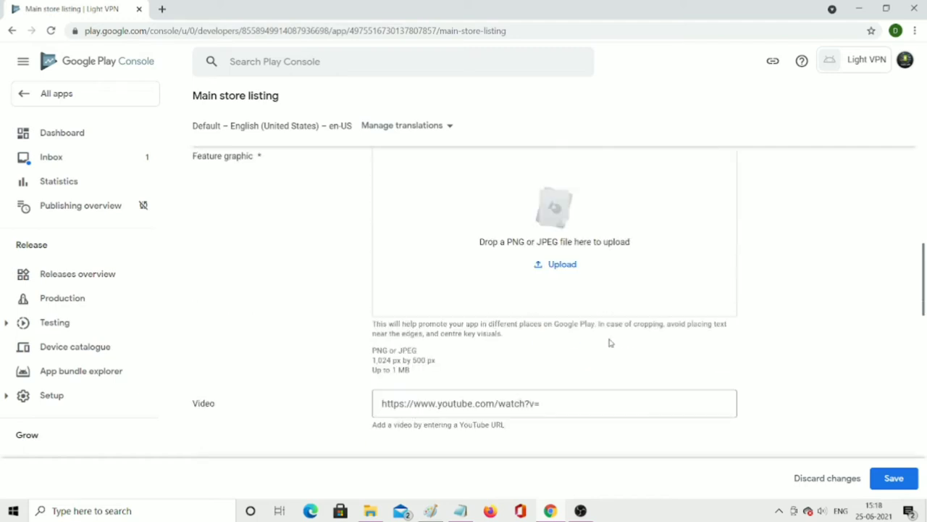
{"action": "left_click", "coordinate": [552, 273]}
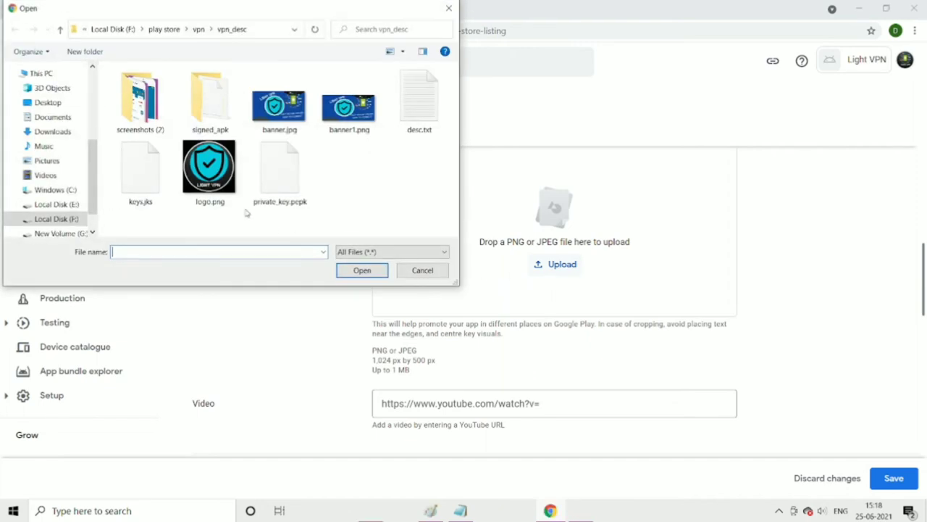
{"action": "left_click", "coordinate": [349, 108]}
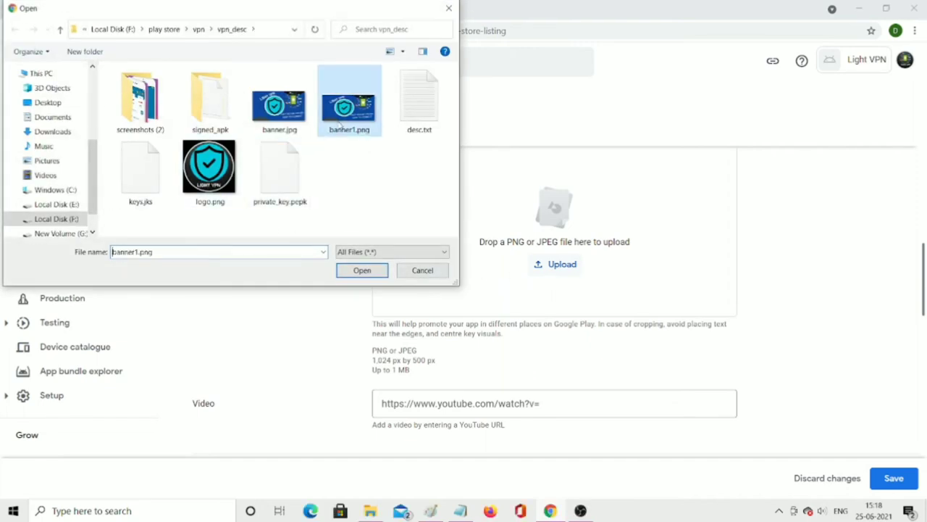
{"action": "left_click", "coordinate": [361, 270]}
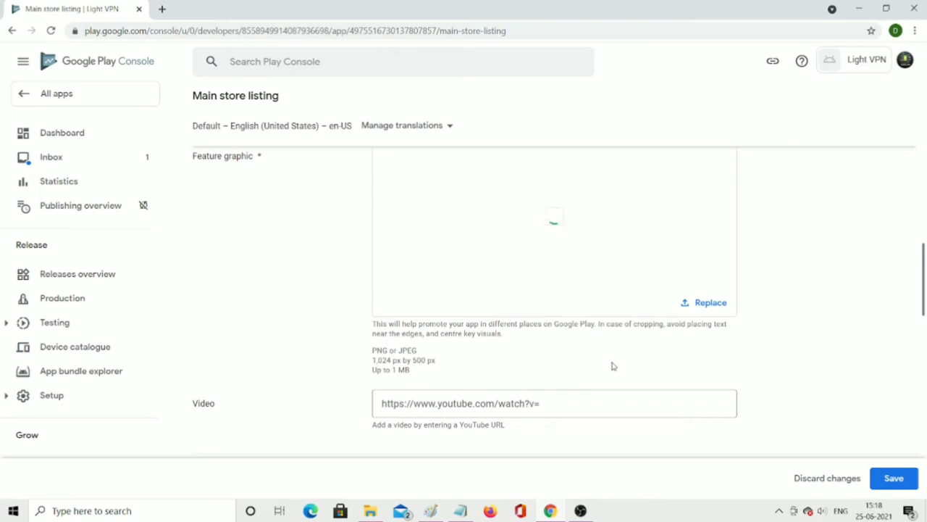
Upload screenshot_1.png from the screenshots (2) folder inside vpn_desc as the first phone screenshot
{"action": "scroll", "coordinate": [611, 366], "scroll_direction": "down", "scroll_amount": 4}
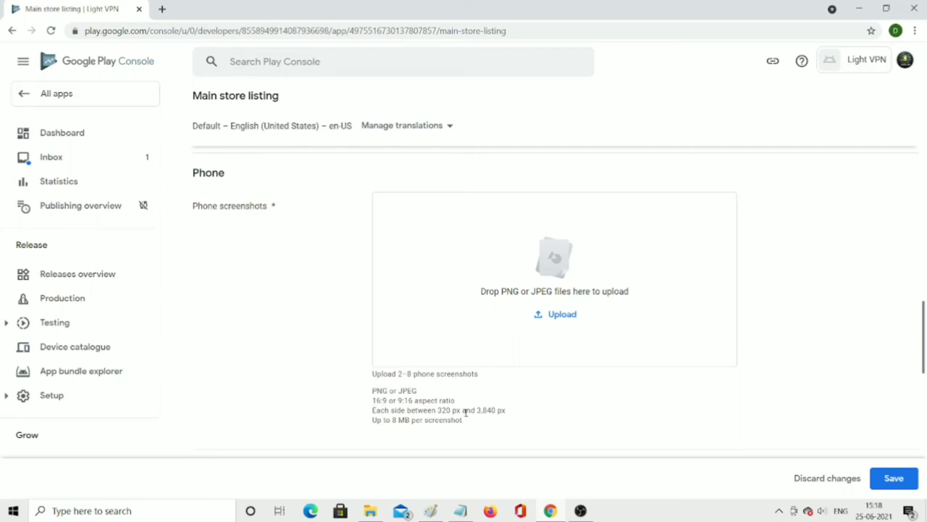
{"action": "left_click", "coordinate": [547, 314]}
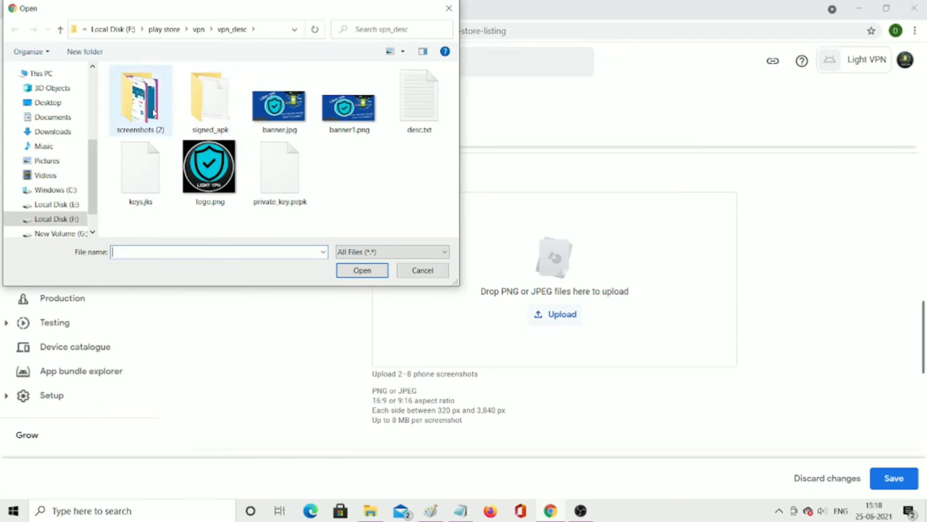
{"action": "double_click", "coordinate": [152, 110]}
{"action": "left_click", "coordinate": [152, 111]}
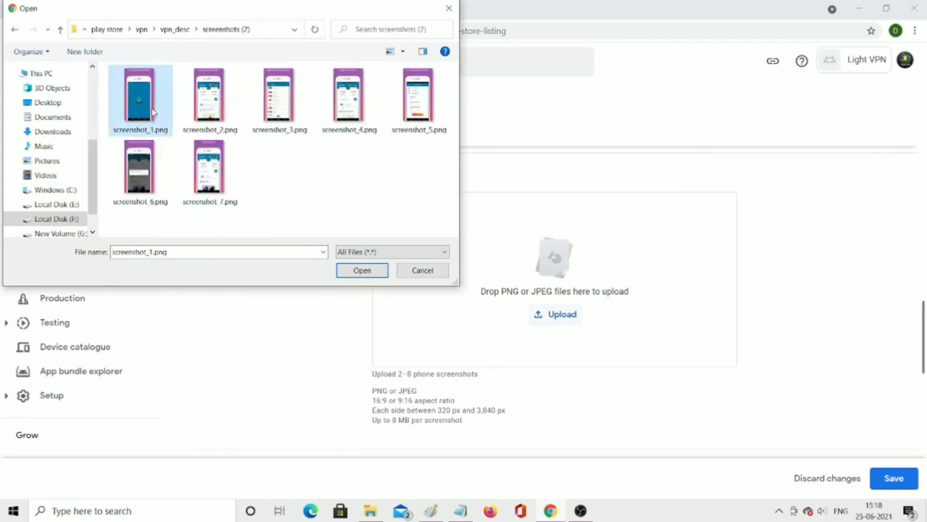
{"action": "left_click", "coordinate": [362, 270]}
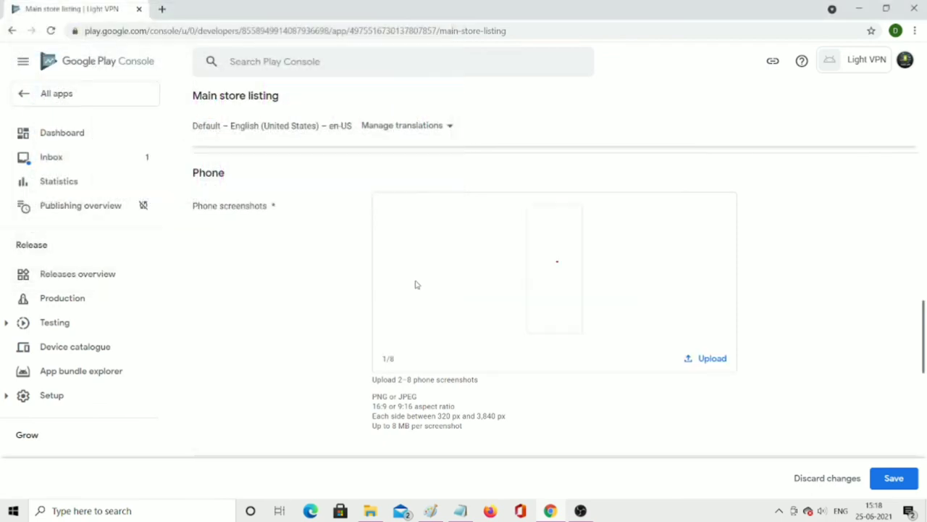
Add screenshot_2.png and screenshot_3.png from the same folder to the phone screenshots, and start adding another
{"action": "left_click", "coordinate": [685, 358]}
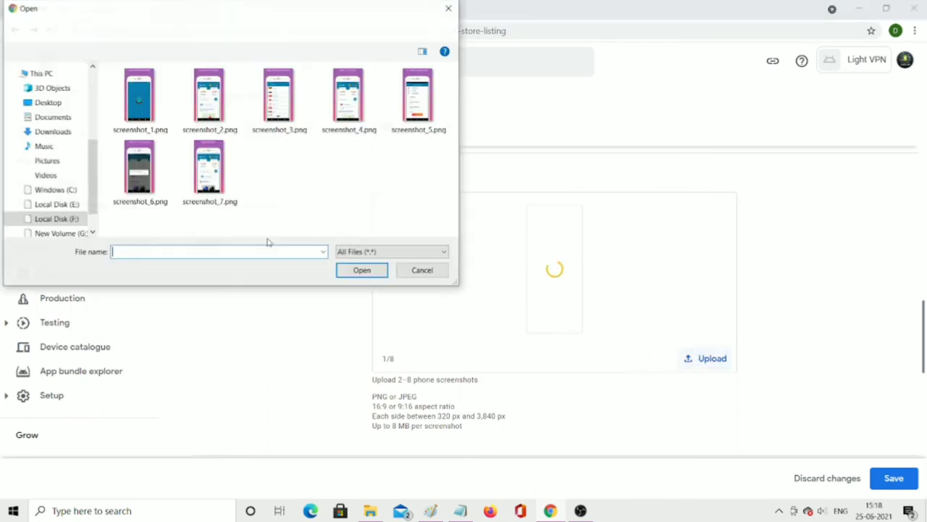
{"action": "left_click", "coordinate": [222, 135]}
{"action": "left_click", "coordinate": [349, 273]}
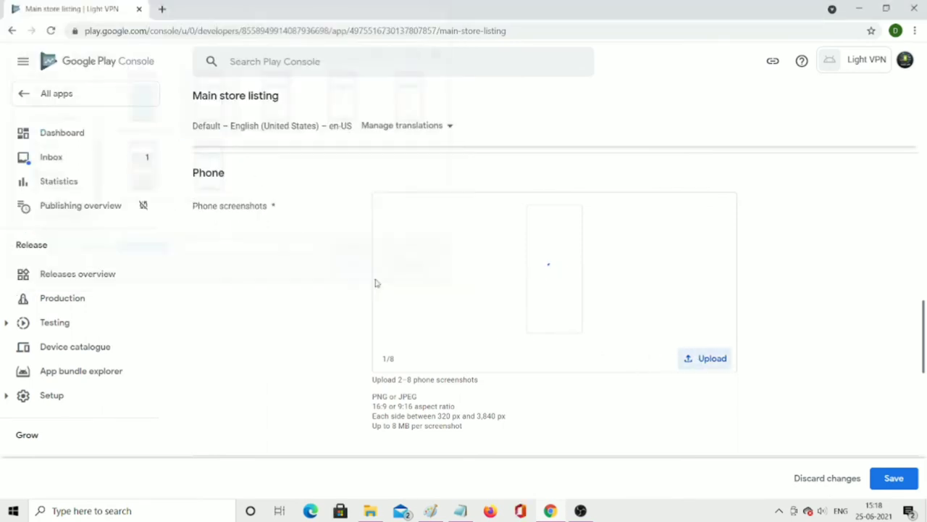
{"action": "left_click", "coordinate": [694, 358]}
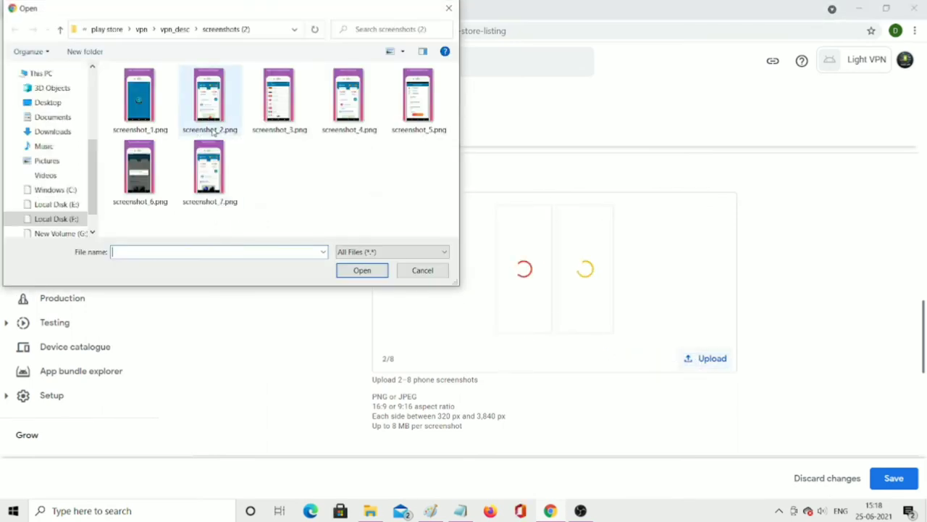
{"action": "left_click", "coordinate": [276, 125]}
{"action": "left_click", "coordinate": [362, 269]}
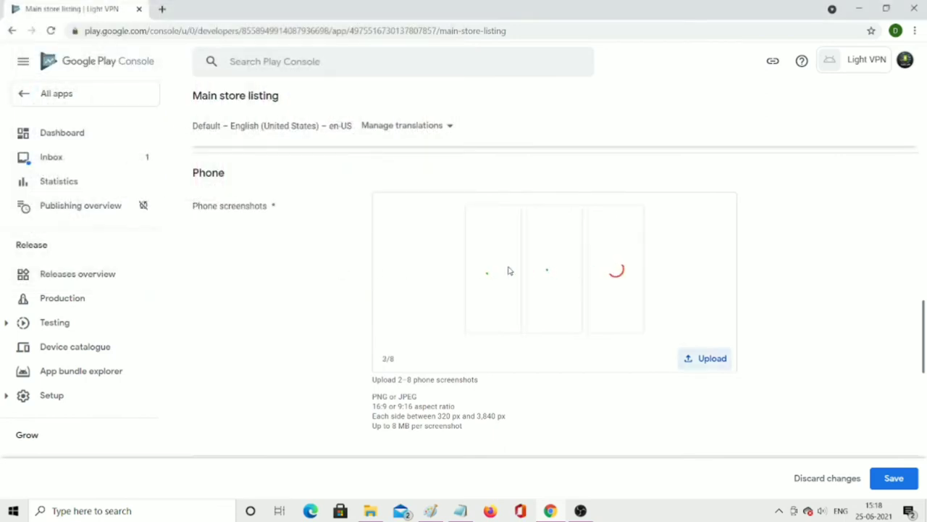
{"action": "left_click", "coordinate": [700, 358]}
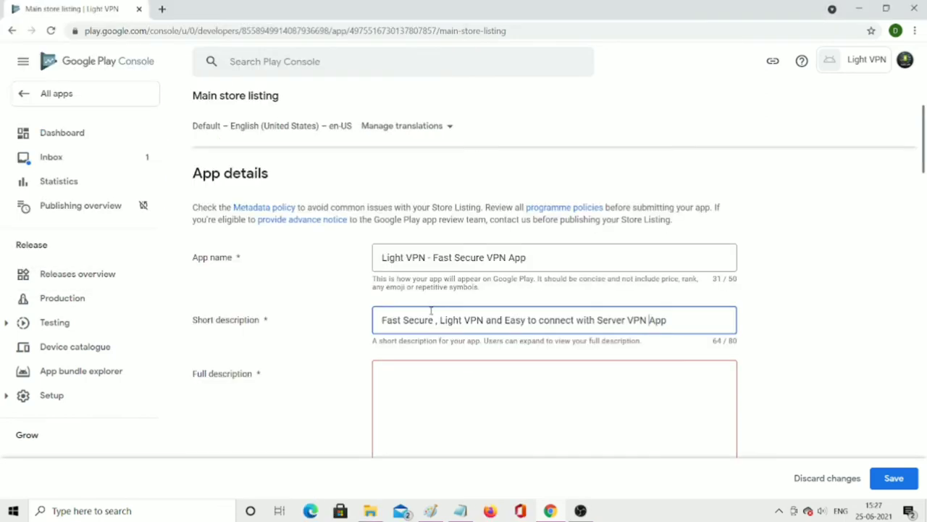
Change the app name in the main store listing to "Light VPN - Fast and Secure VPN App"
{"action": "left_click", "coordinate": [435, 264]}
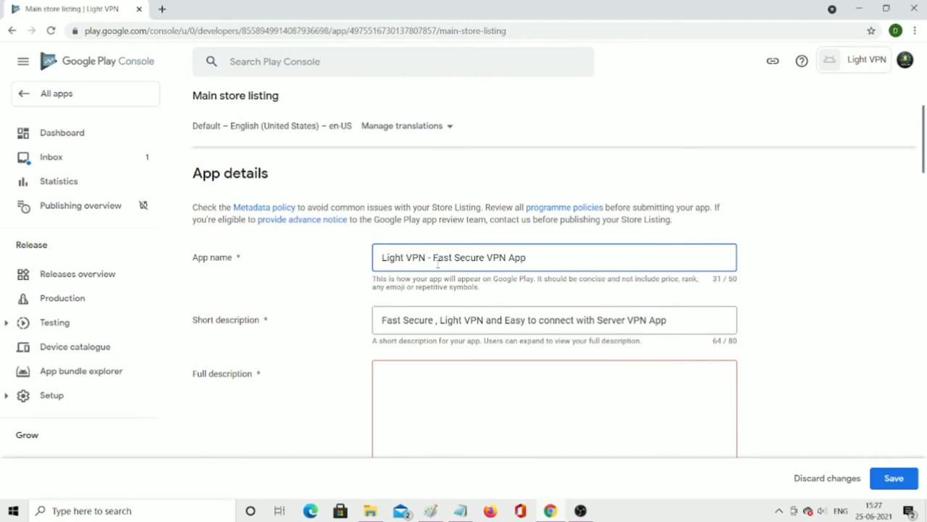
{"action": "key", "text": "ctrl+a"}
{"action": "type", "text": "Light VPN - Fast and Secure VPN App"}
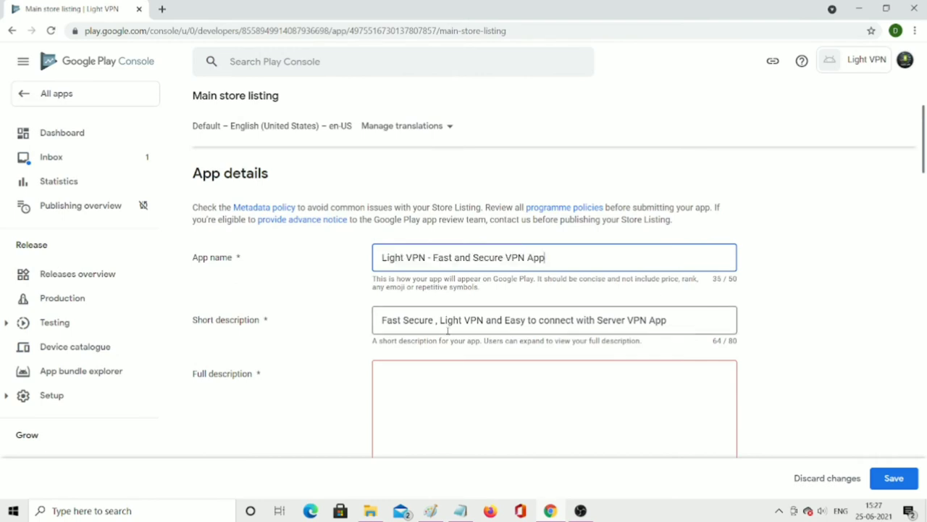
Replace the short description with the SHORT text from desc.txt in Notepad, starting "Light VPN is very fast and secure VPN app with unlimited bandwidth"
{"action": "left_click", "coordinate": [450, 326]}
{"action": "mouse_move", "coordinate": [460, 510]}
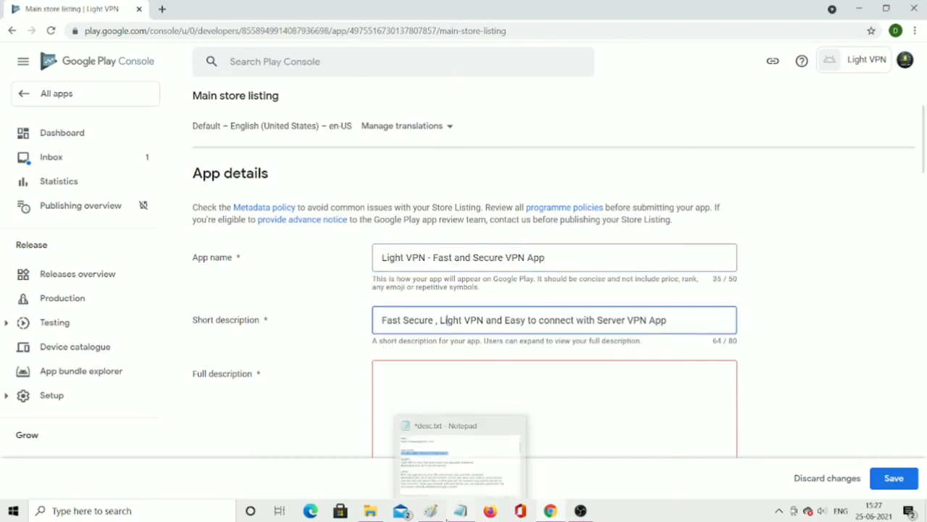
{"action": "left_click", "coordinate": [451, 459]}
{"action": "left_click_drag", "start_coordinate": [6, 224], "coordinate": [346, 261]}
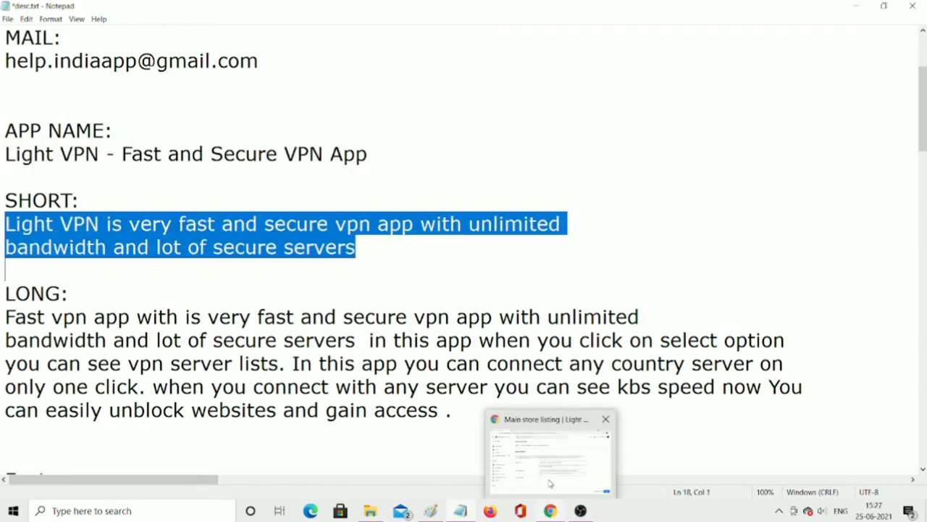
{"action": "left_click", "coordinate": [550, 511]}
Copy the LONG text from desc.txt in Notepad, including the features list and contact line, into the full description and check the app details
{"action": "mouse_move", "coordinate": [459, 510]}
{"action": "left_click", "coordinate": [451, 458]}
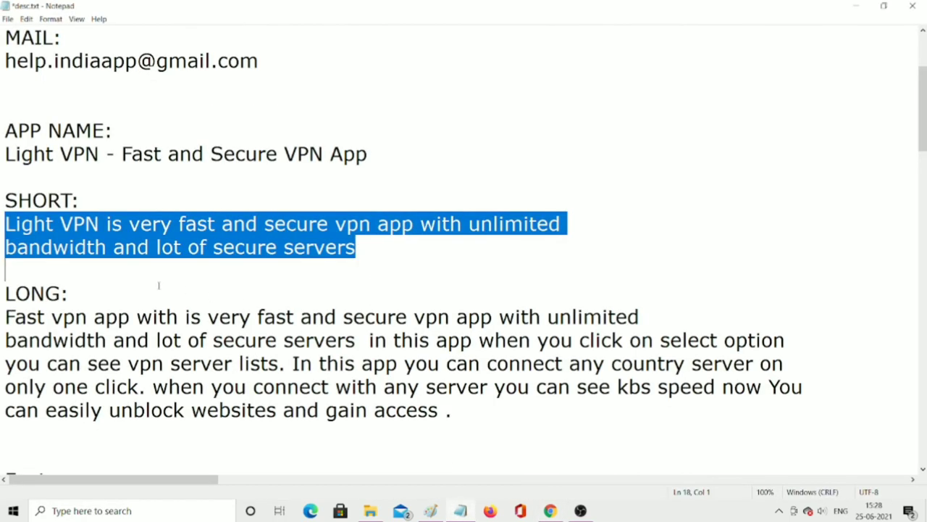
{"action": "left_click_drag", "start_coordinate": [5, 317], "coordinate": [272, 328]}
{"action": "scroll", "coordinate": [69, 363], "scroll_direction": "down", "scroll_amount": 5}
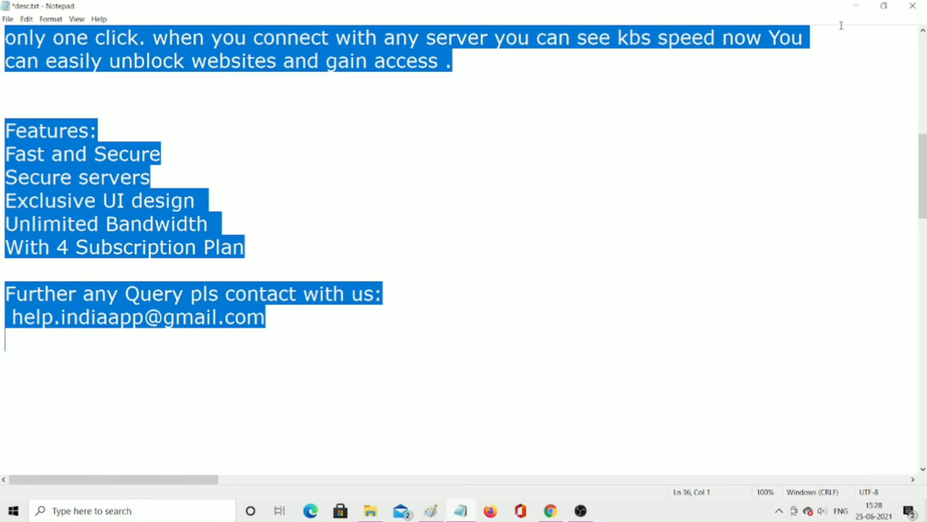
{"action": "left_click", "coordinate": [855, 6]}
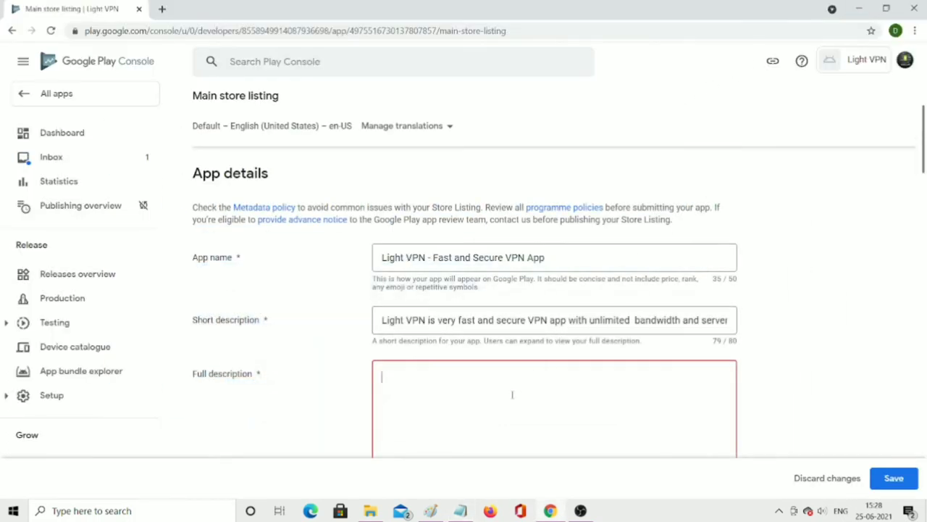
{"action": "key", "text": "ctrl+v"}
{"action": "scroll", "coordinate": [573, 387], "scroll_direction": "down", "scroll_amount": 4}
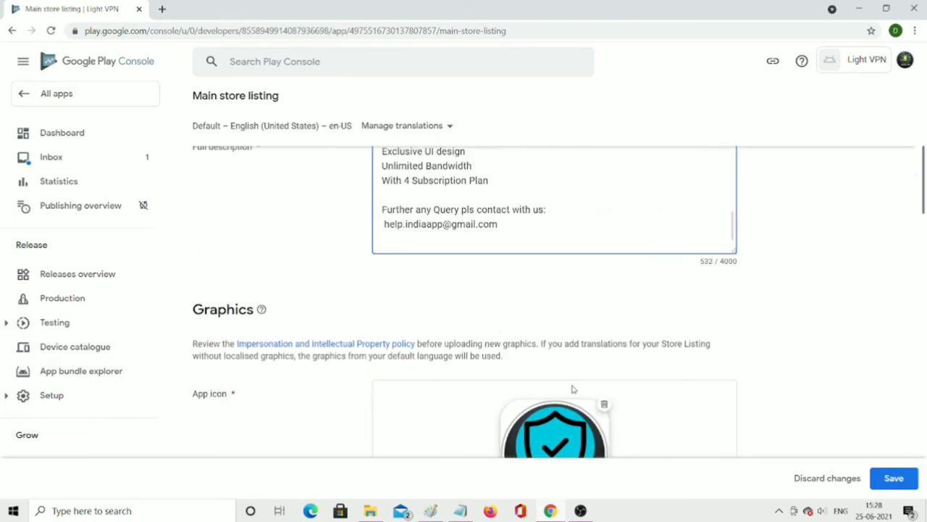
{"action": "scroll", "coordinate": [836, 306], "scroll_direction": "up", "scroll_amount": 4}
{"action": "scroll", "coordinate": [785, 290], "scroll_direction": "down", "scroll_amount": 1}
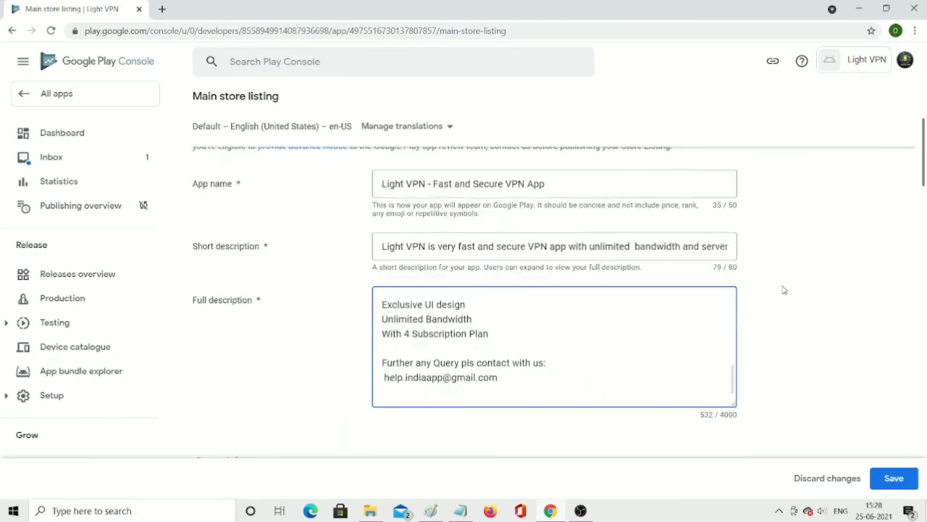
{"action": "scroll", "coordinate": [497, 367], "scroll_direction": "up", "scroll_amount": 5}
{"action": "scroll", "coordinate": [497, 368], "scroll_direction": "up", "scroll_amount": 3}
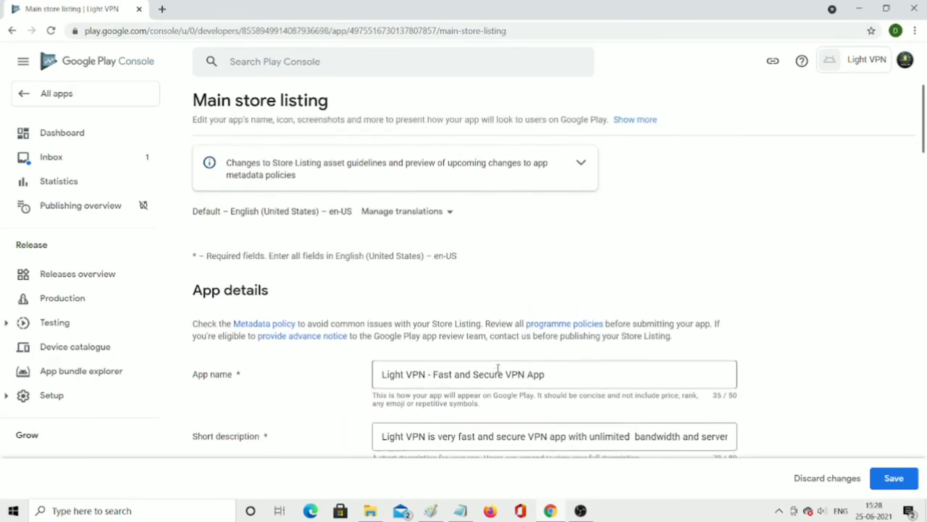
Put a hyphen in front of each item in the full description's Features list, down to "With 4 Subscription Plan"
{"action": "scroll", "coordinate": [548, 296], "scroll_direction": "down", "scroll_amount": 3}
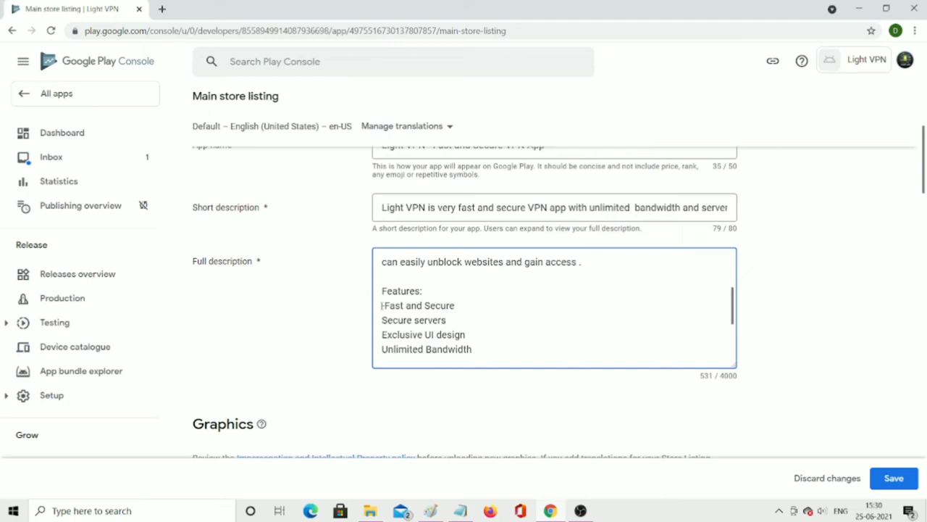
{"action": "type", "text": "-"}
{"action": "left_click", "coordinate": [382, 334]}
{"action": "type", "text": "-"}
{"action": "left_click", "coordinate": [382, 349]}
{"action": "type", "text": "-"}
{"action": "scroll", "coordinate": [383, 341], "scroll_direction": "down", "scroll_amount": 1}
{"action": "left_click", "coordinate": [384, 303]}
{"action": "type", "text": "-"}
{"action": "scroll", "coordinate": [450, 299], "scroll_direction": "down", "scroll_amount": 1}
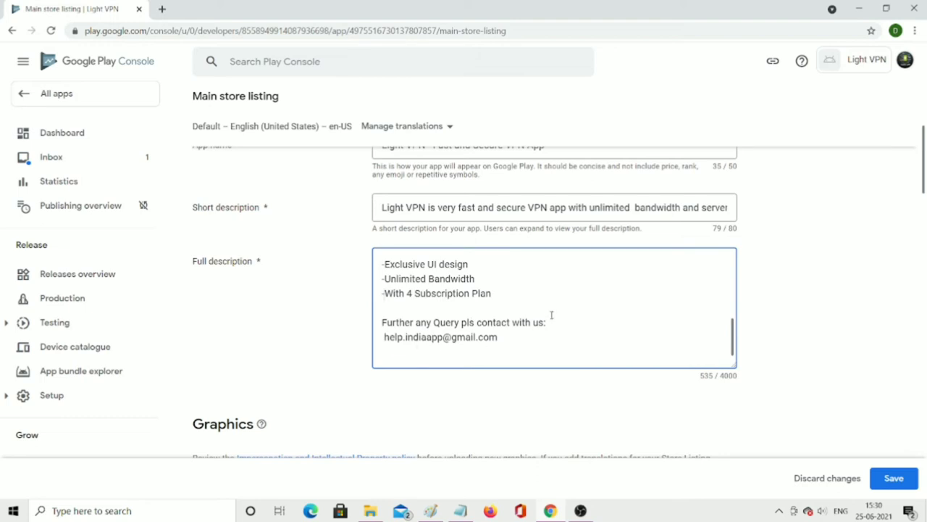
Review the listing's app icon, feature graphic, video, phone and tablet screenshot sections, and save the main store listing
{"action": "scroll", "coordinate": [527, 356], "scroll_direction": "down", "scroll_amount": 3}
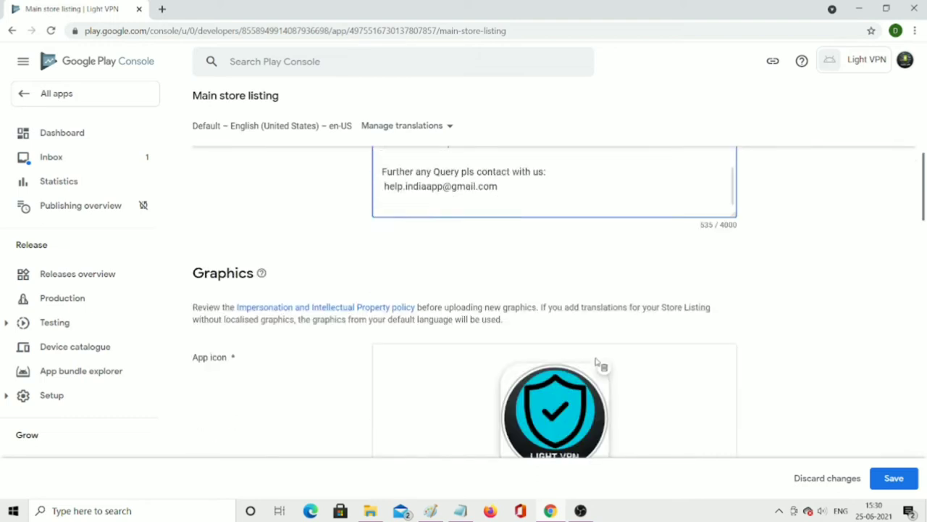
{"action": "scroll", "coordinate": [585, 384], "scroll_direction": "down", "scroll_amount": 3}
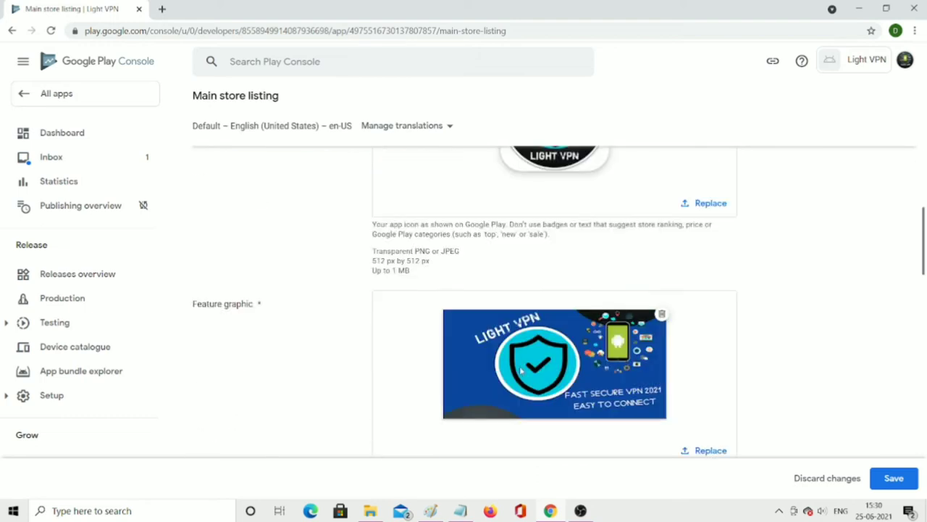
{"action": "scroll", "coordinate": [741, 378], "scroll_direction": "down", "scroll_amount": 1}
{"action": "scroll", "coordinate": [622, 386], "scroll_direction": "down", "scroll_amount": 2}
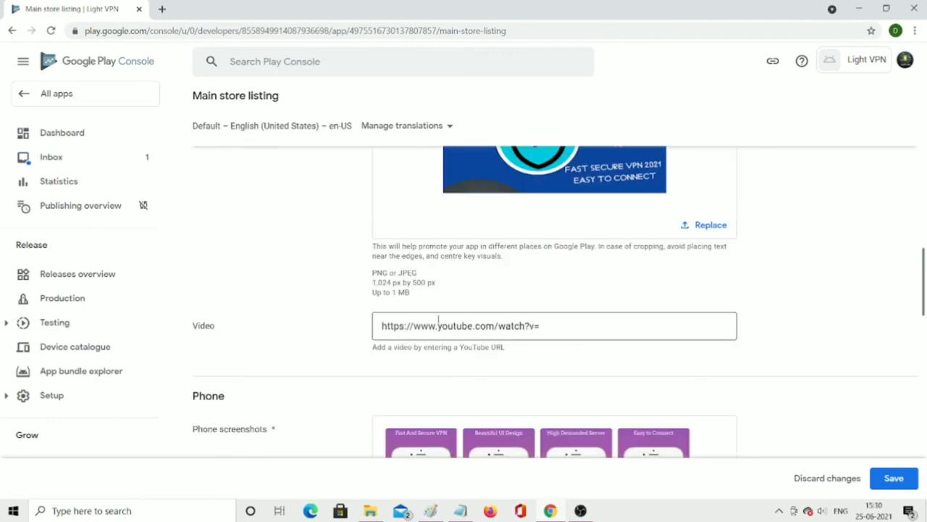
{"action": "scroll", "coordinate": [581, 321], "scroll_direction": "down", "scroll_amount": 4}
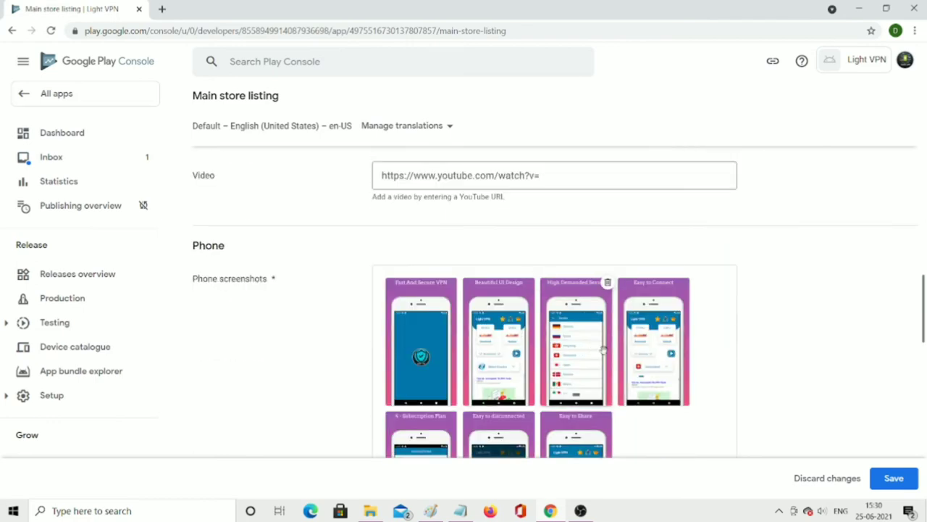
{"action": "scroll", "coordinate": [528, 343], "scroll_direction": "down", "scroll_amount": 2}
{"action": "scroll", "coordinate": [499, 362], "scroll_direction": "down", "scroll_amount": 5}
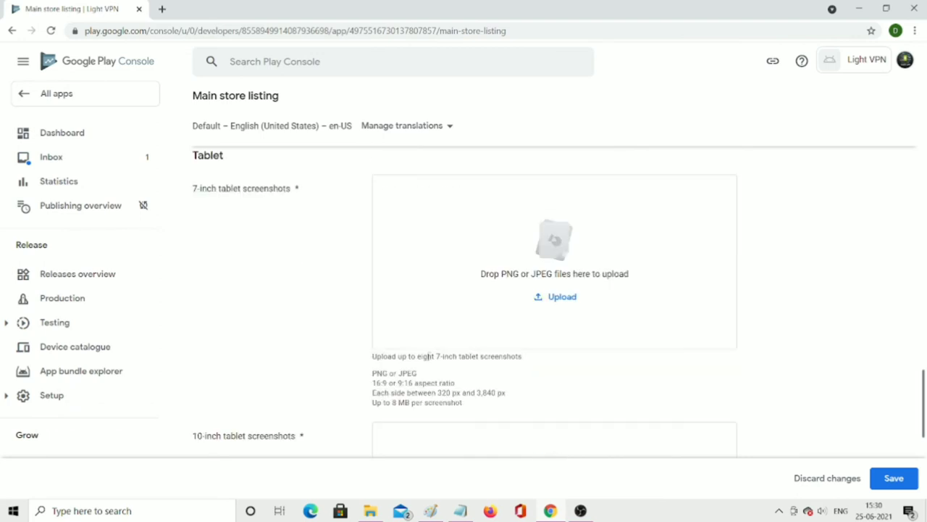
{"action": "scroll", "coordinate": [558, 375], "scroll_direction": "down", "scroll_amount": 3}
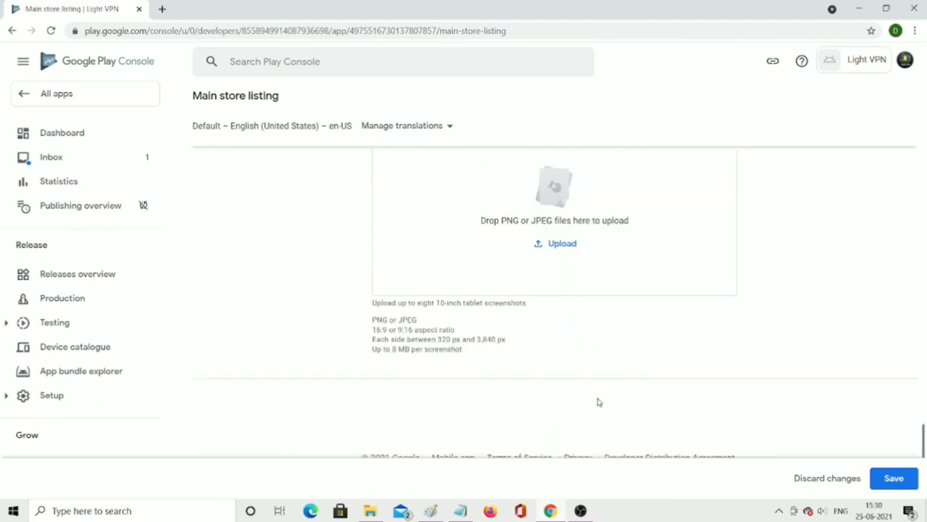
{"action": "left_click", "coordinate": [894, 484]}
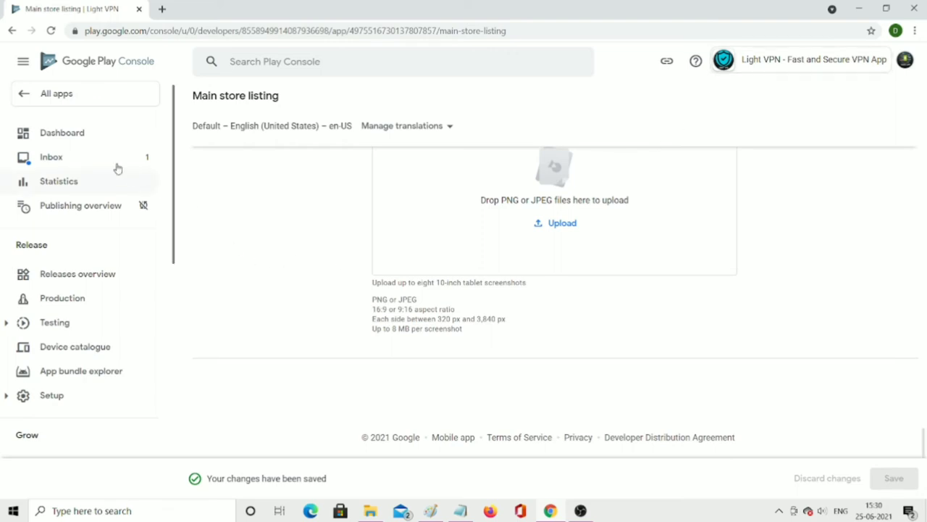
Return to the app's dashboard and look through the closed testing tasks for a larger group of testers
{"action": "left_click", "coordinate": [78, 136]}
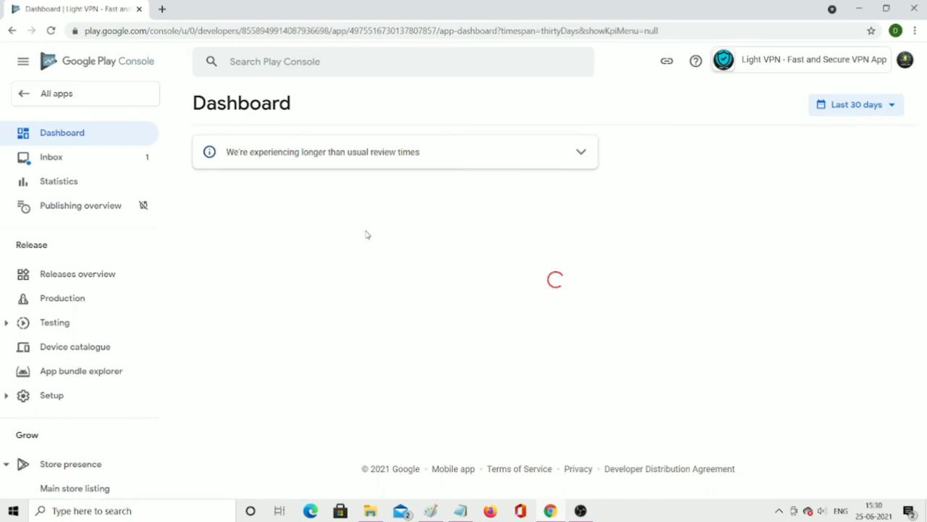
{"action": "scroll", "coordinate": [366, 234], "scroll_direction": "down", "scroll_amount": 3}
{"action": "scroll", "coordinate": [362, 273], "scroll_direction": "down", "scroll_amount": 1}
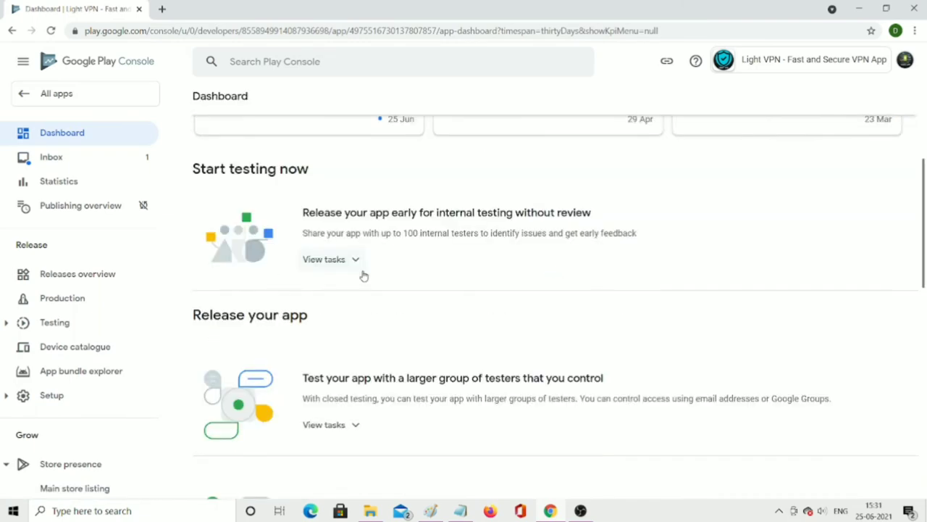
{"action": "scroll", "coordinate": [373, 357], "scroll_direction": "down", "scroll_amount": 1}
{"action": "left_click", "coordinate": [350, 353]}
{"action": "scroll", "coordinate": [405, 354], "scroll_direction": "down", "scroll_amount": 3}
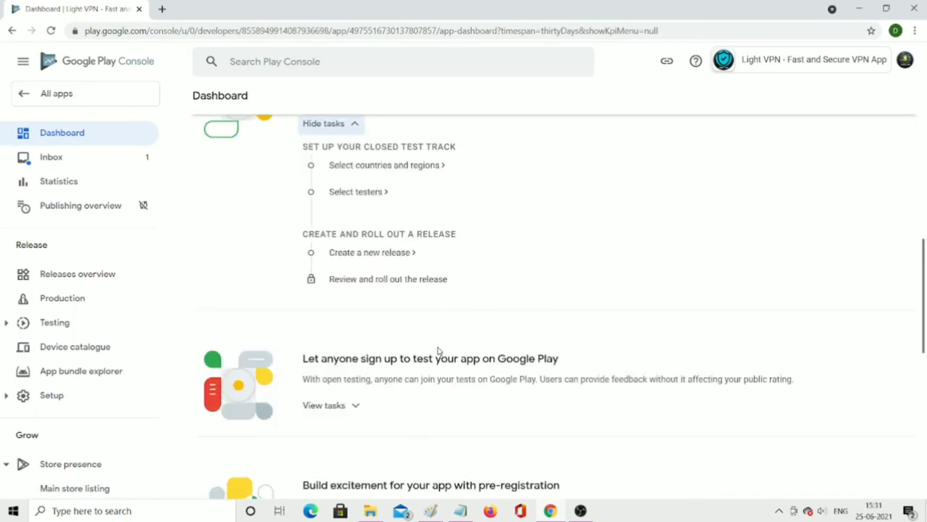
{"action": "scroll", "coordinate": [366, 302], "scroll_direction": "up", "scroll_amount": 3}
{"action": "left_click", "coordinate": [336, 350]}
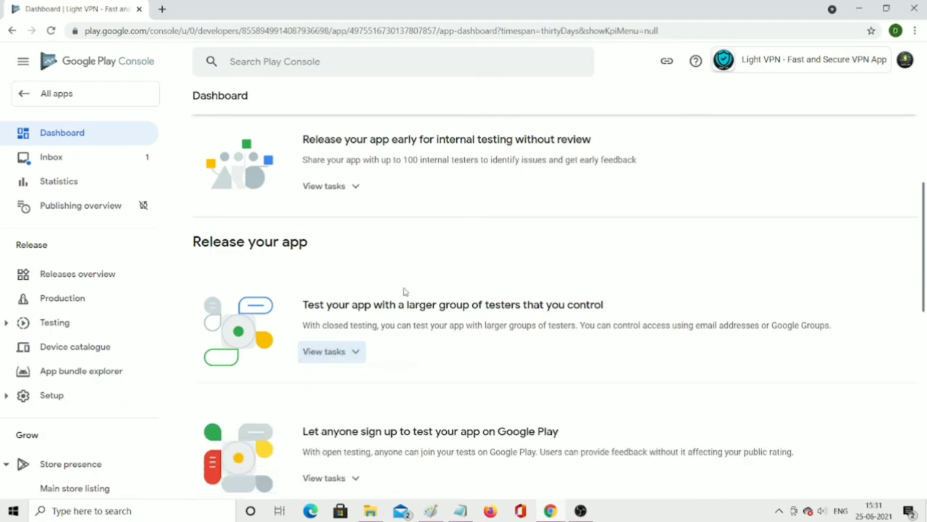
Open the countries and regions selection among the tasks for publishing the app on Google Play
{"action": "scroll", "coordinate": [435, 268], "scroll_direction": "down", "scroll_amount": 3}
{"action": "scroll", "coordinate": [427, 275], "scroll_direction": "down", "scroll_amount": 5}
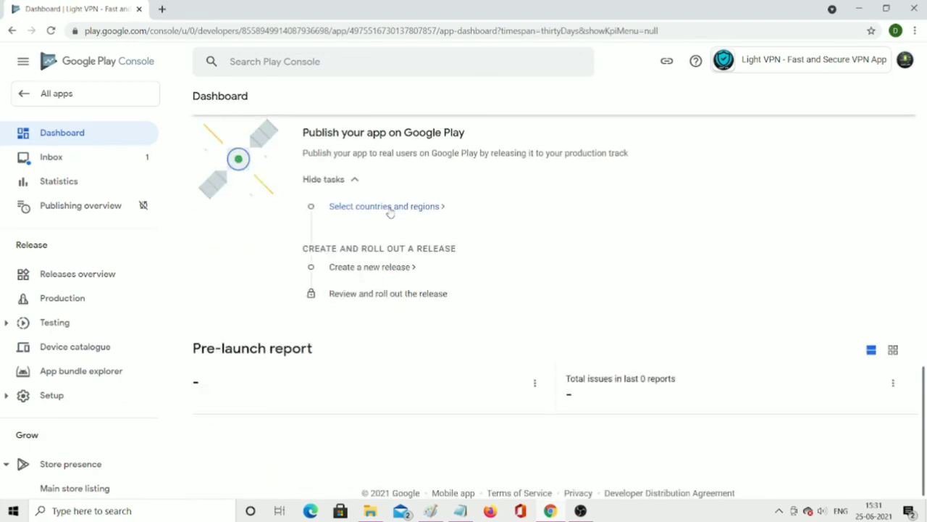
{"action": "scroll", "coordinate": [383, 247], "scroll_direction": "up", "scroll_amount": 1}
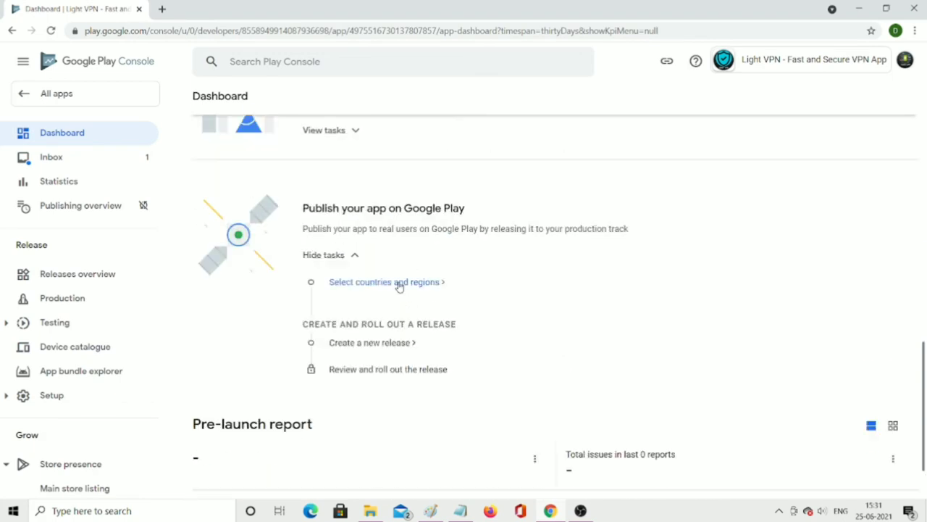
{"action": "left_click", "coordinate": [398, 282]}
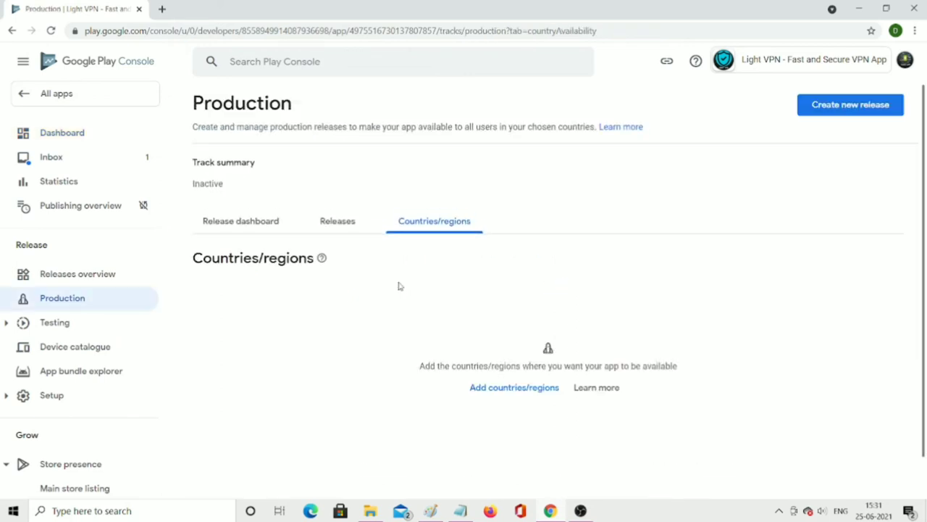
Add all countries and regions, including Rest of World, to the production track and look over the resulting availability list
{"action": "left_click", "coordinate": [503, 391]}
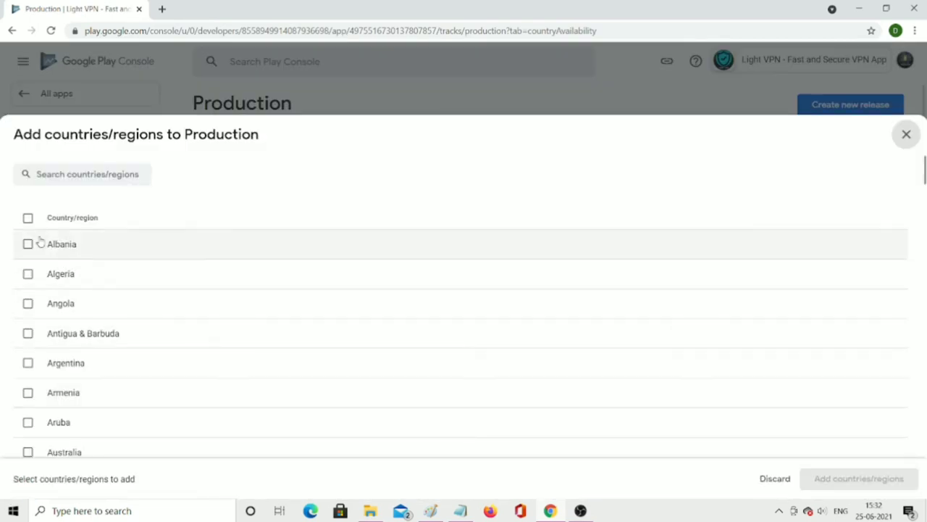
{"action": "left_click", "coordinate": [27, 218]}
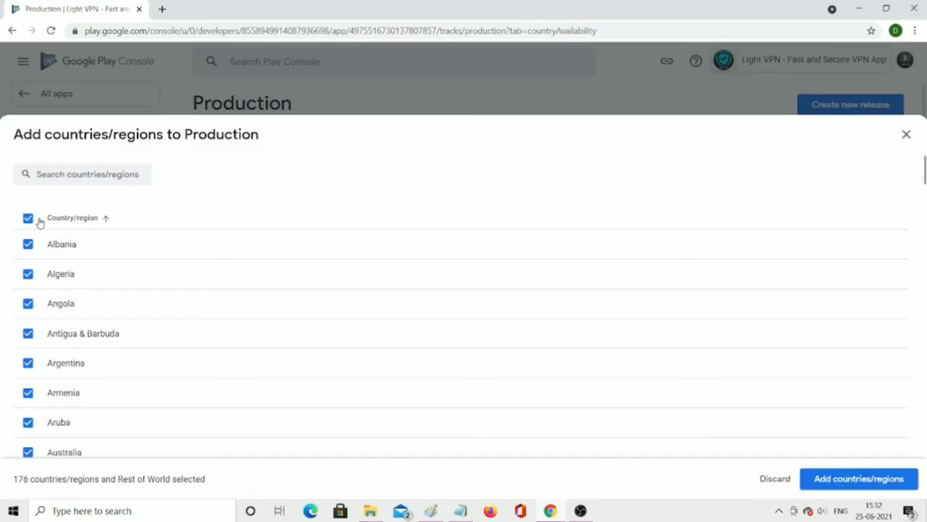
{"action": "left_click", "coordinate": [845, 482]}
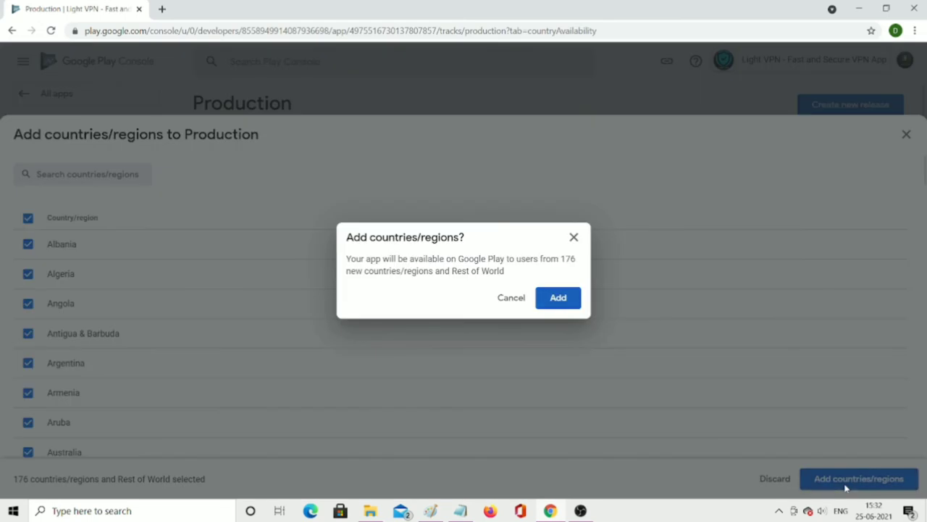
{"action": "left_click", "coordinate": [556, 297]}
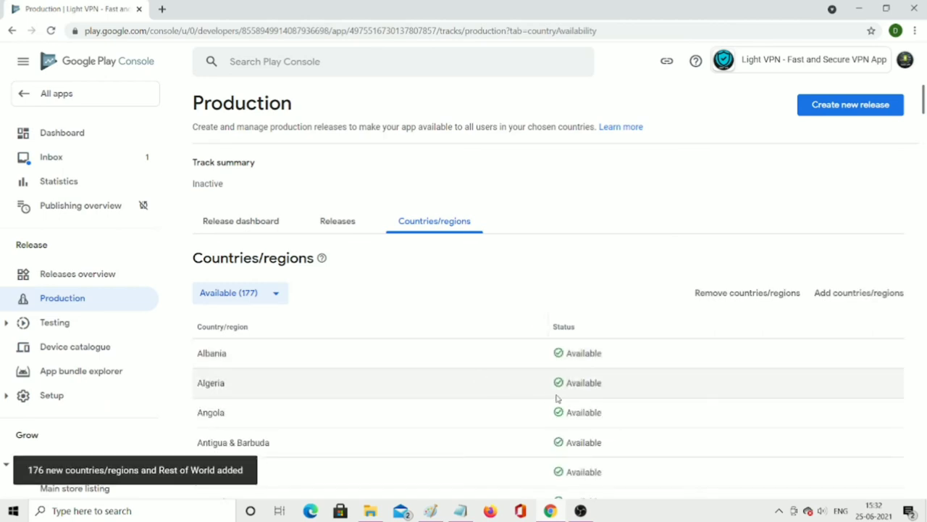
{"action": "scroll", "coordinate": [699, 272], "scroll_direction": "down", "scroll_amount": 2}
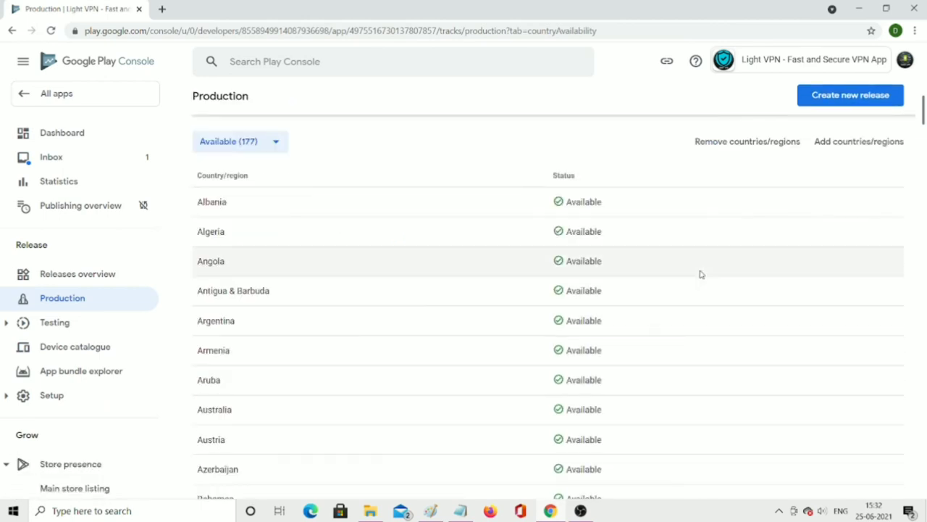
{"action": "scroll", "coordinate": [693, 291], "scroll_direction": "up", "scroll_amount": 1}
{"action": "scroll", "coordinate": [694, 290], "scroll_direction": "up", "scroll_amount": 1}
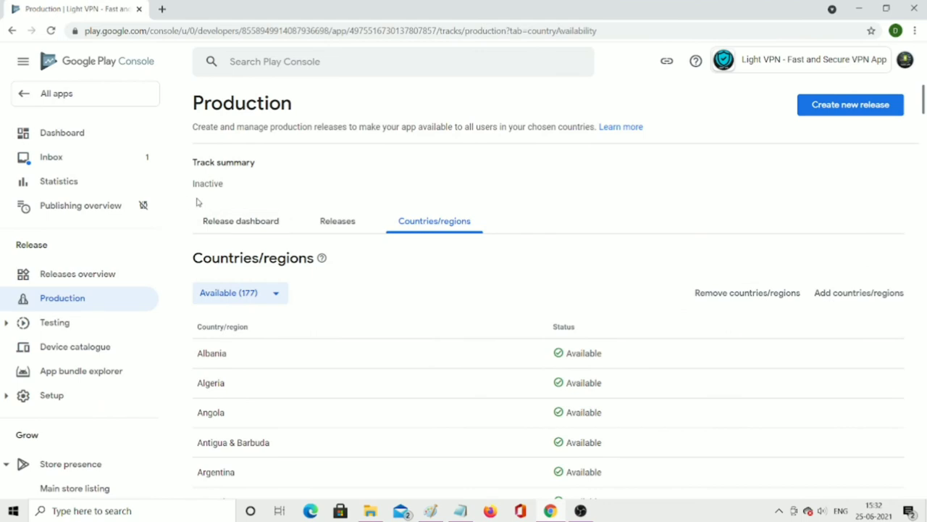
Return to the app's dashboard and start a new production release from its publishing tasks
{"action": "left_click", "coordinate": [90, 134]}
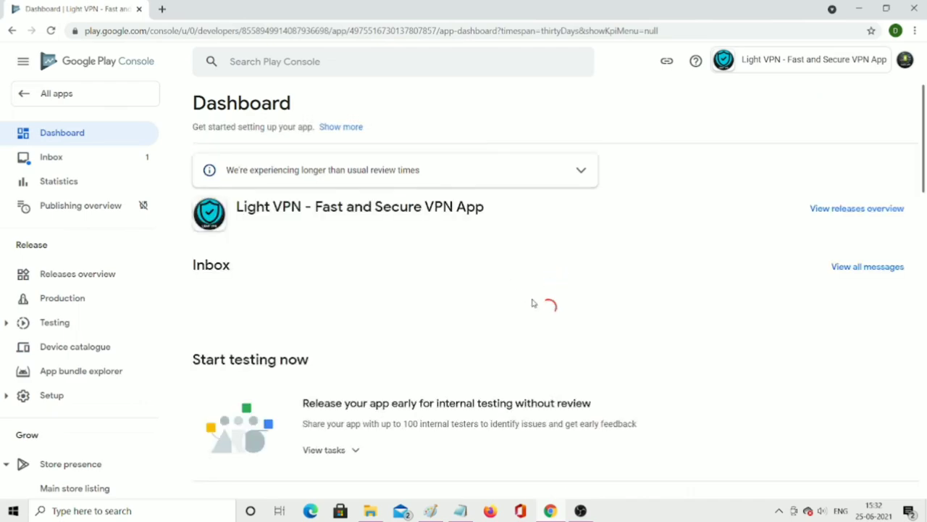
{"action": "scroll", "coordinate": [575, 316], "scroll_direction": "down", "scroll_amount": 15}
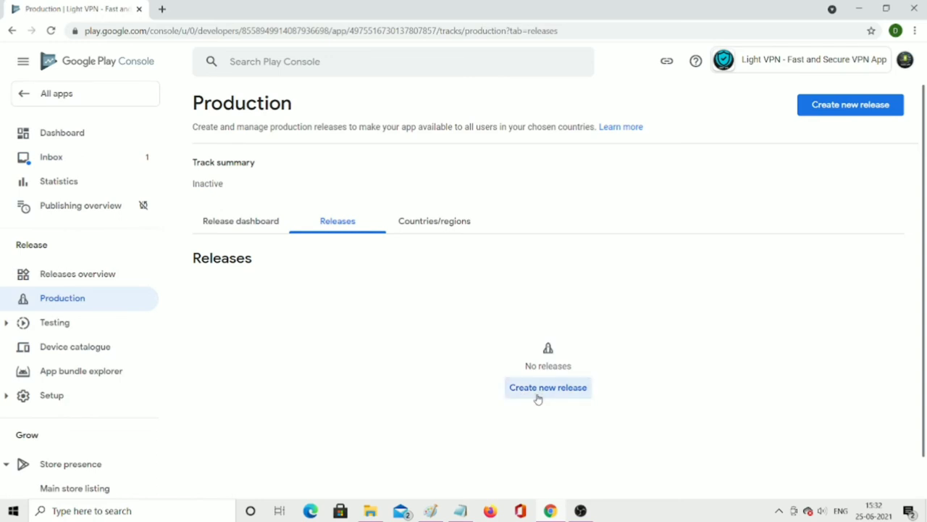
{"action": "left_click", "coordinate": [537, 398]}
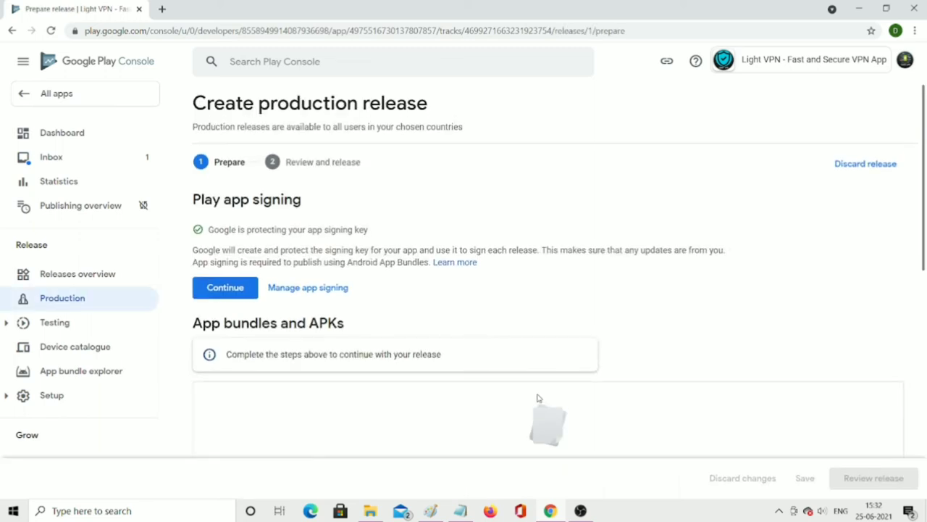
Opt in to Play app signing for the release by accepting its Terms of Service
{"action": "scroll", "coordinate": [537, 398], "scroll_direction": "down", "scroll_amount": 2}
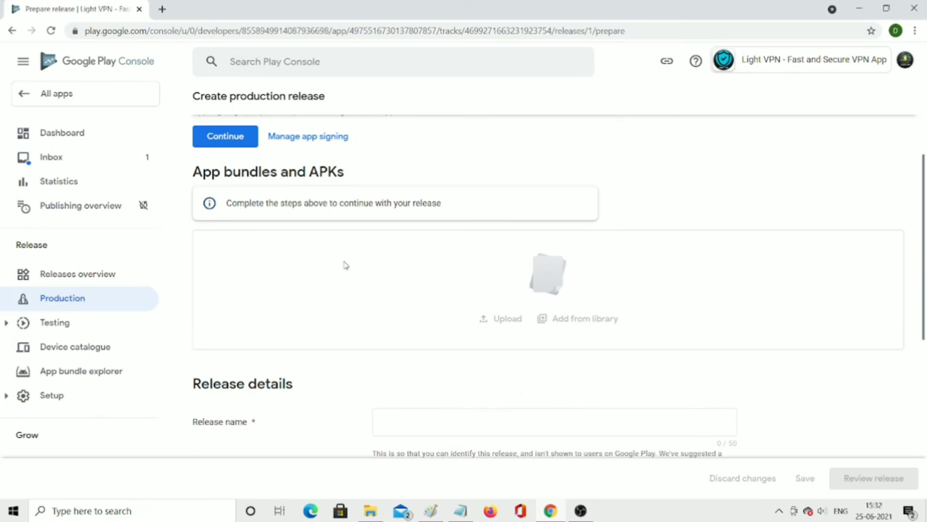
{"action": "scroll", "coordinate": [468, 313], "scroll_direction": "up", "scroll_amount": 1}
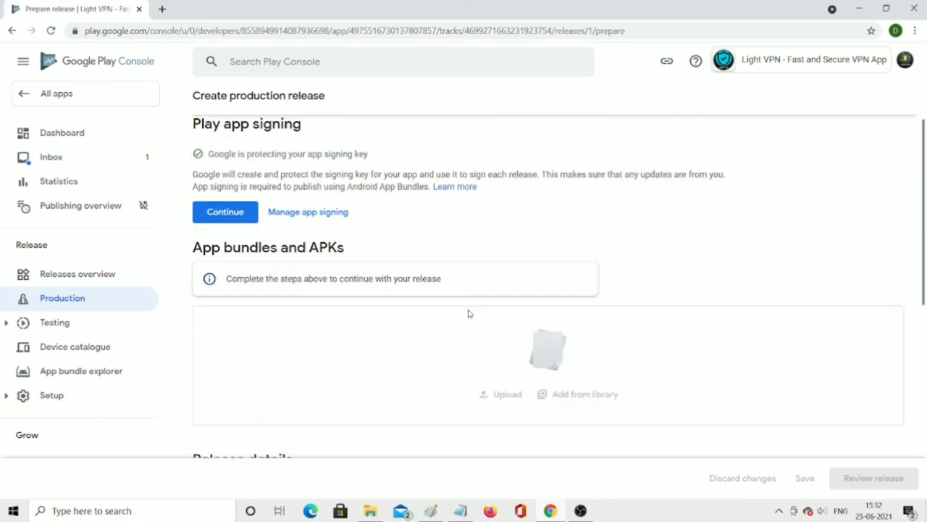
{"action": "left_click", "coordinate": [232, 217]}
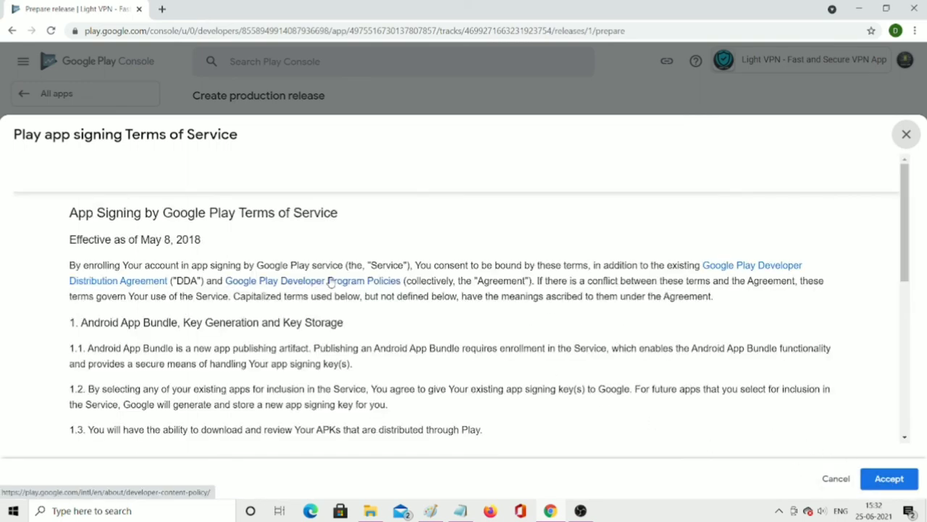
{"action": "scroll", "coordinate": [329, 283], "scroll_direction": "down", "scroll_amount": 8}
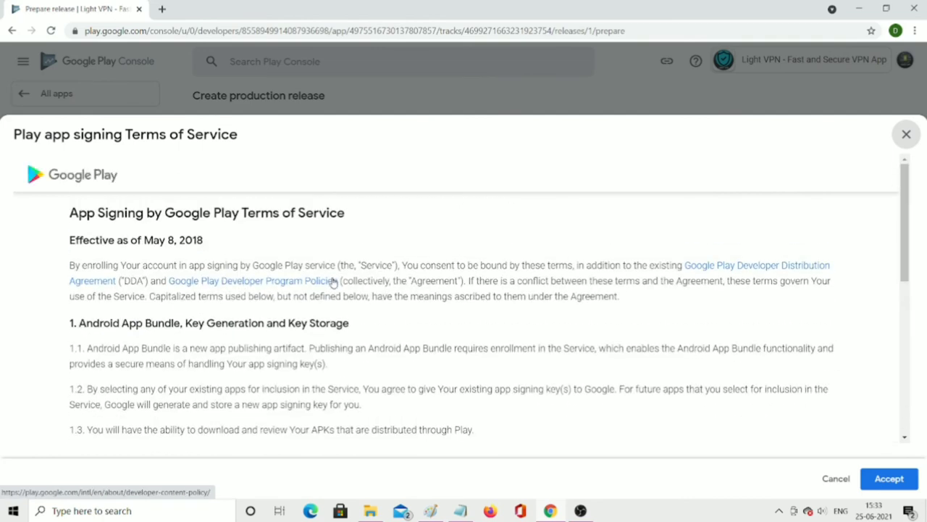
{"action": "left_click", "coordinate": [885, 479]}
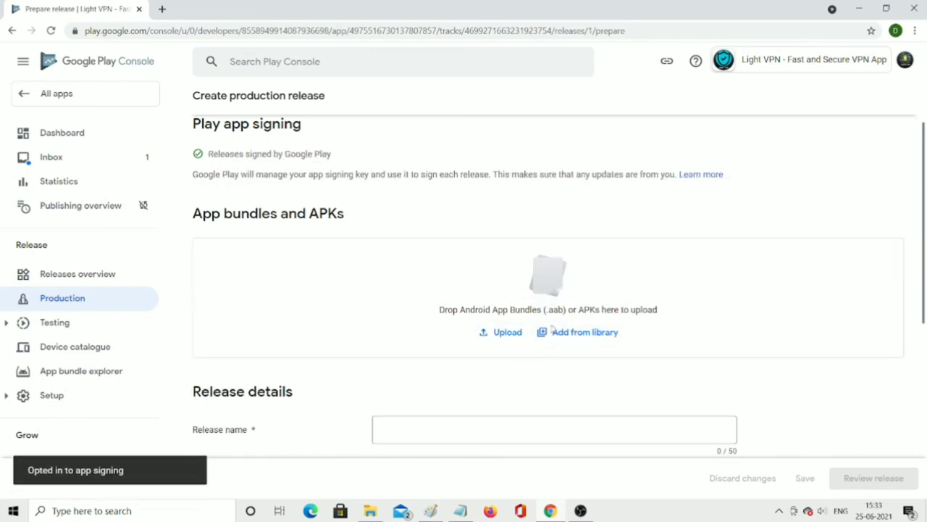
Upload app-release.aab from the vpn_desc signed_apk folder to the production release and check the bundle's details
{"action": "left_click", "coordinate": [509, 335]}
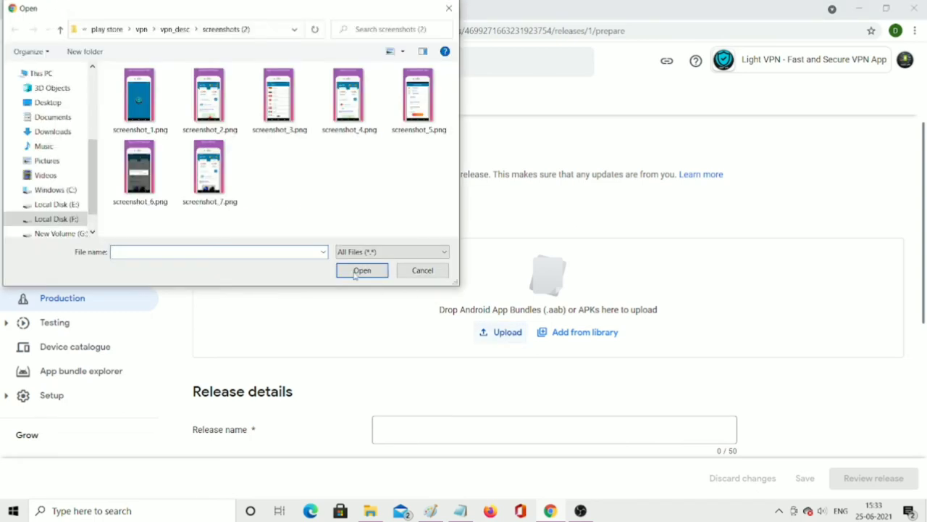
{"action": "left_click", "coordinate": [176, 29]}
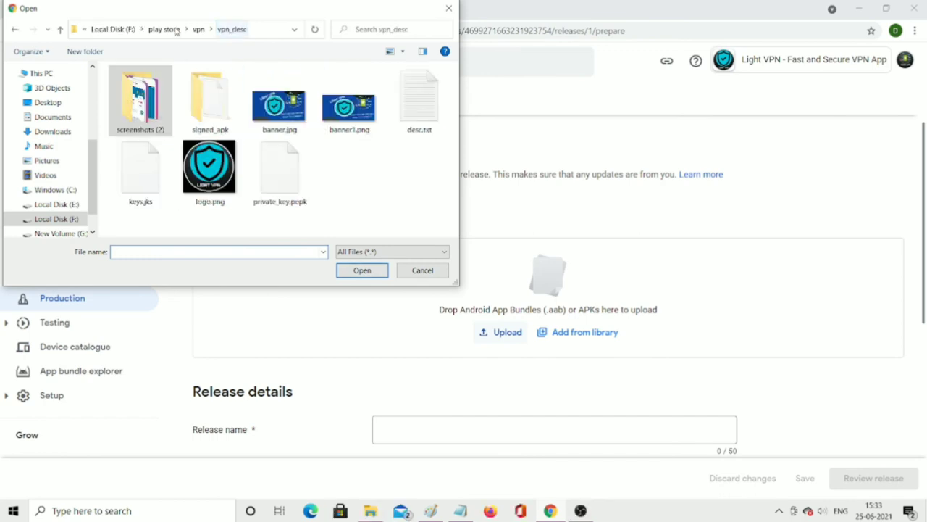
{"action": "double_click", "coordinate": [207, 111]}
{"action": "left_click", "coordinate": [179, 92]}
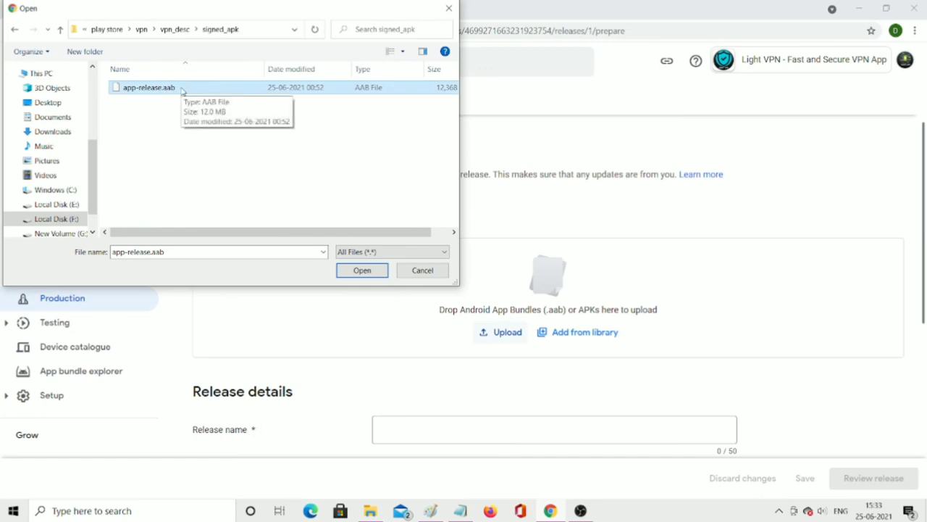
{"action": "left_click", "coordinate": [360, 270]}
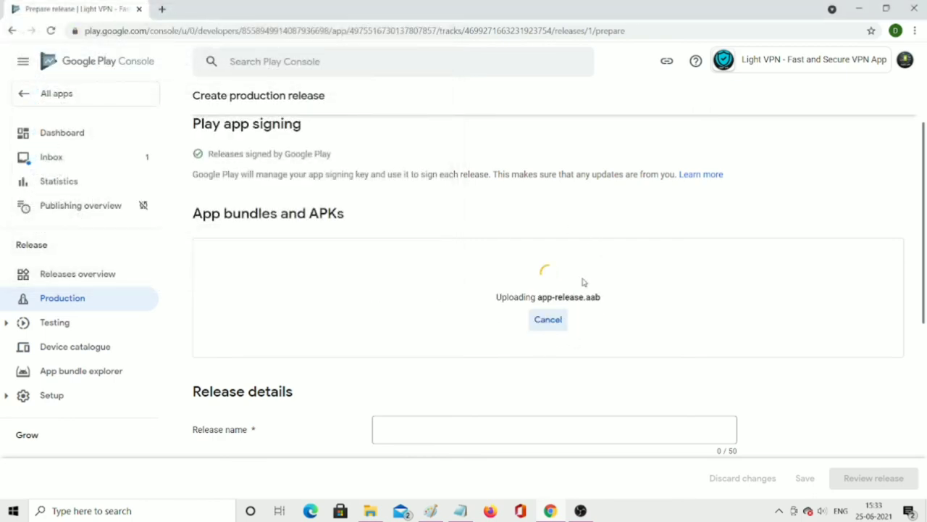
{"action": "scroll", "coordinate": [548, 190], "scroll_direction": "down", "scroll_amount": 1}
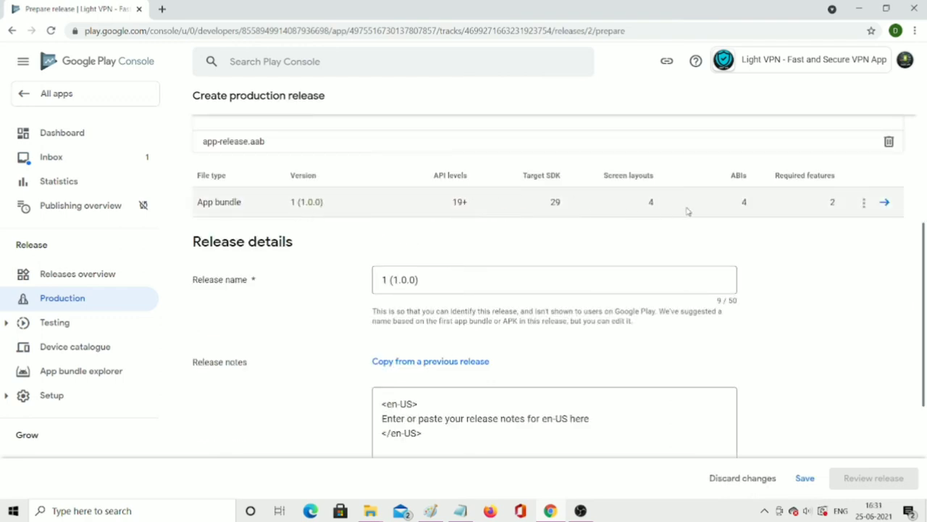
{"action": "scroll", "coordinate": [751, 226], "scroll_direction": "up", "scroll_amount": 2}
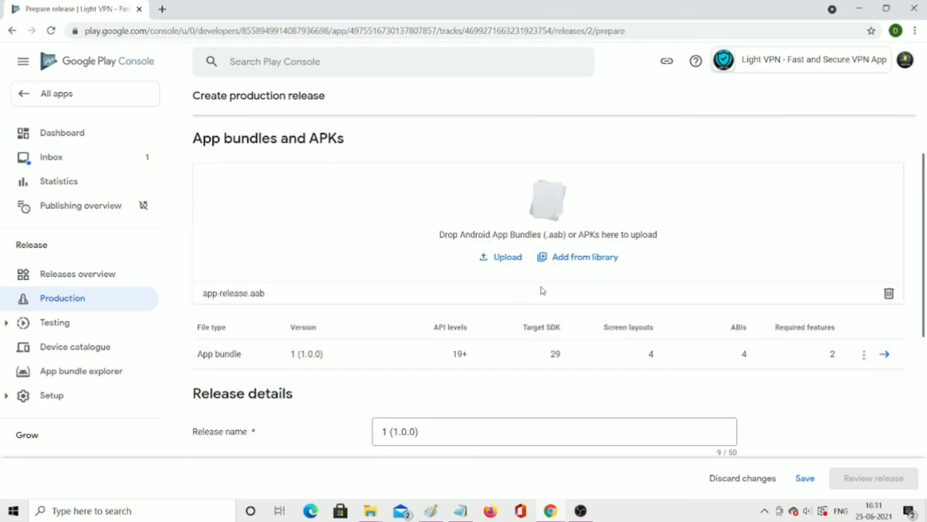
Copy the short description from desc.txt in Notepad and return to the release notes in Google Play Console
{"action": "scroll", "coordinate": [541, 290], "scroll_direction": "down", "scroll_amount": 3}
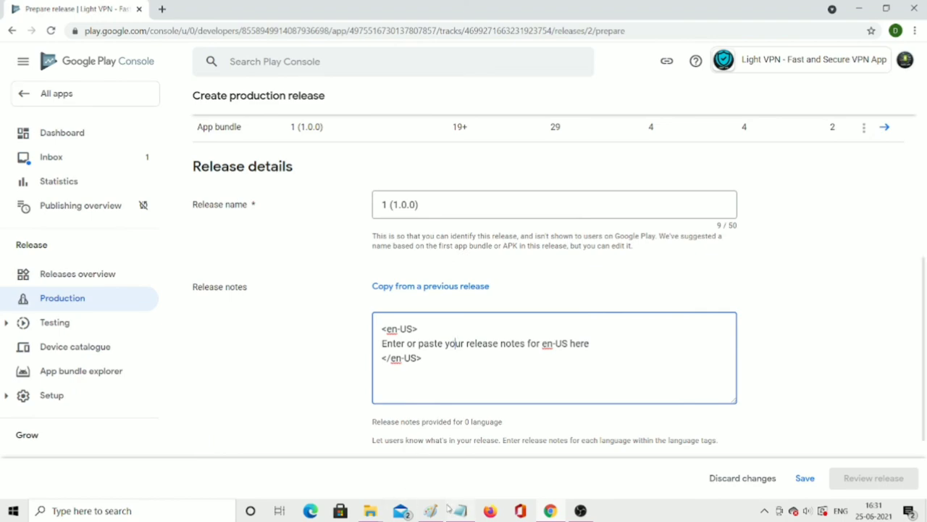
{"action": "mouse_move", "coordinate": [460, 510]}
{"action": "left_click", "coordinate": [462, 452]}
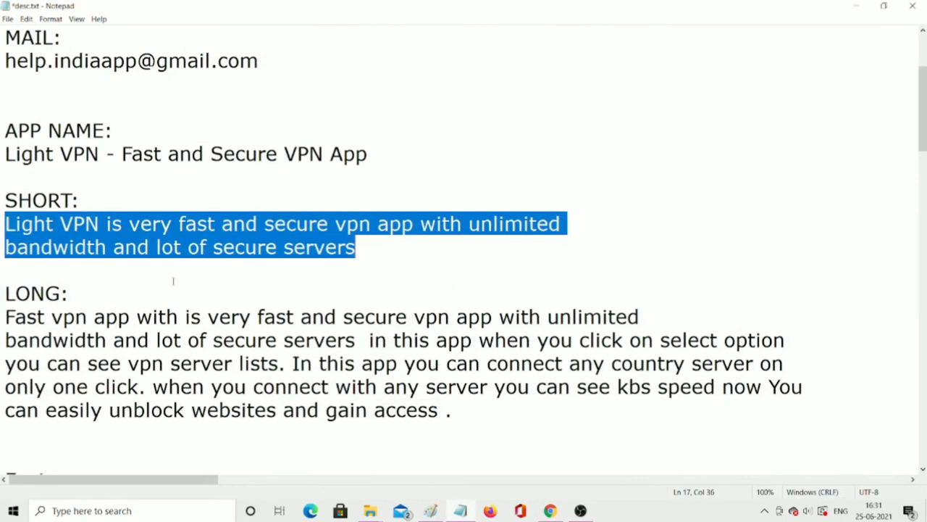
{"action": "left_click", "coordinate": [166, 274]}
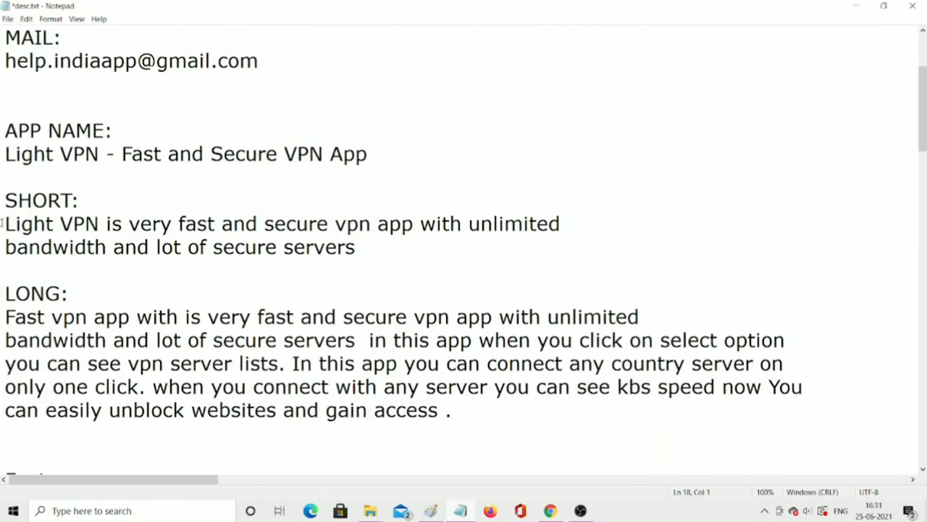
{"action": "left_click_drag", "start_coordinate": [3, 223], "coordinate": [355, 247]}
{"action": "key", "text": "ctrl+c"}
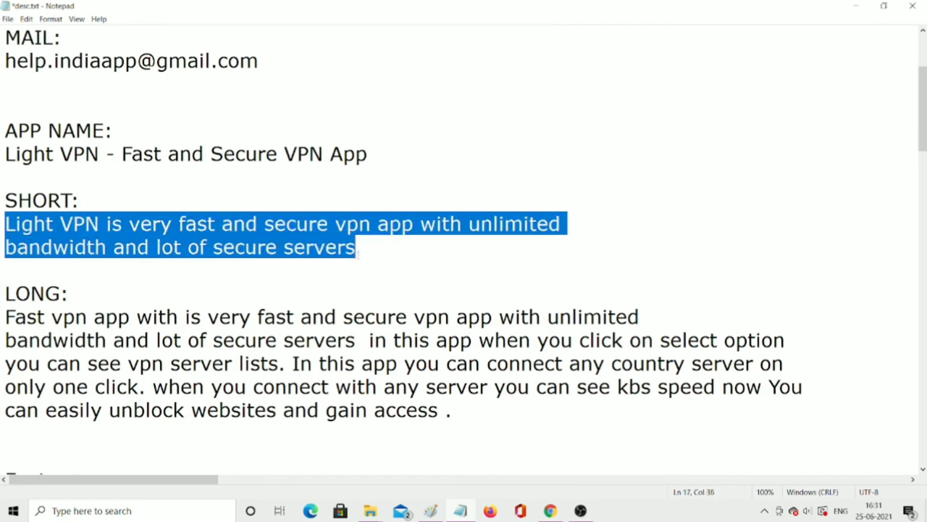
{"action": "left_click", "coordinate": [856, 15]}
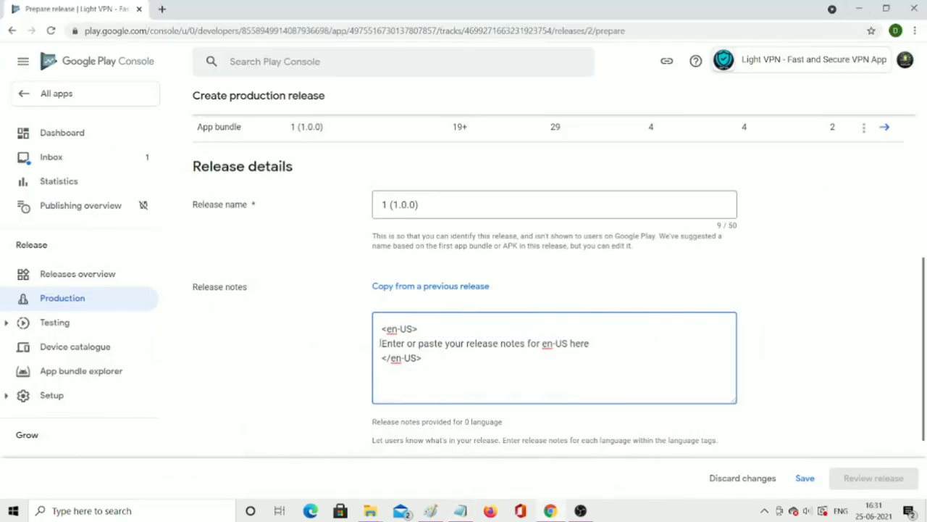
Replace the en-US release notes placeholder with the copied short description and remove the line break before "bandwidth"
{"action": "left_click_drag", "start_coordinate": [380, 343], "coordinate": [591, 343]}
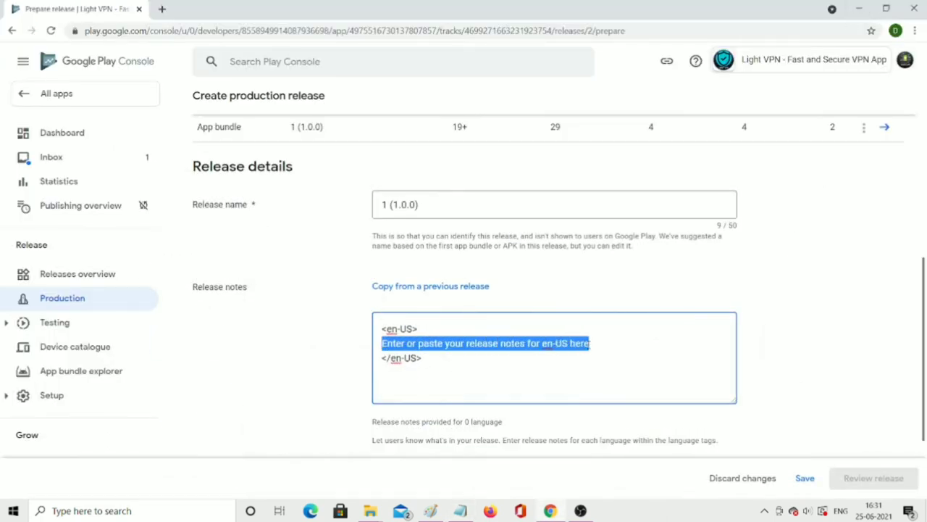
{"action": "key", "text": "ctrl+v"}
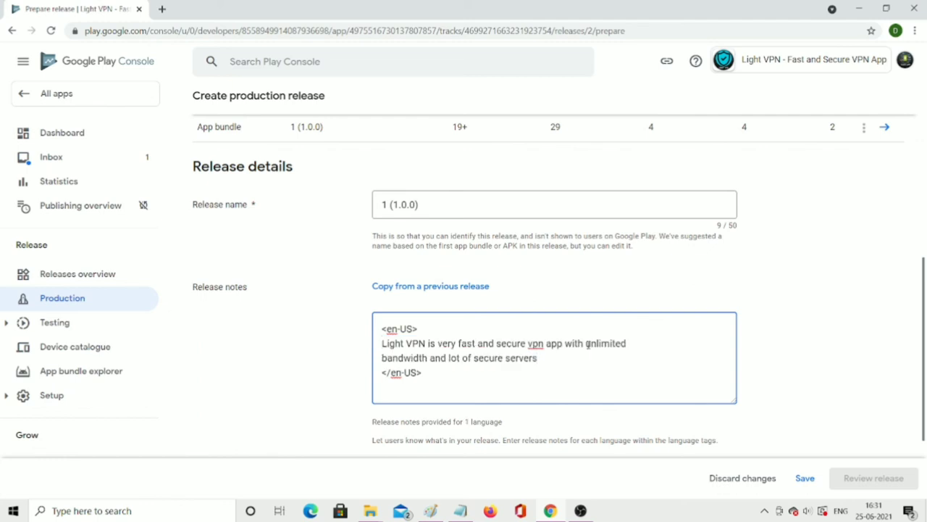
{"action": "left_click", "coordinate": [381, 358]}
{"action": "key", "text": "BackSpace"}
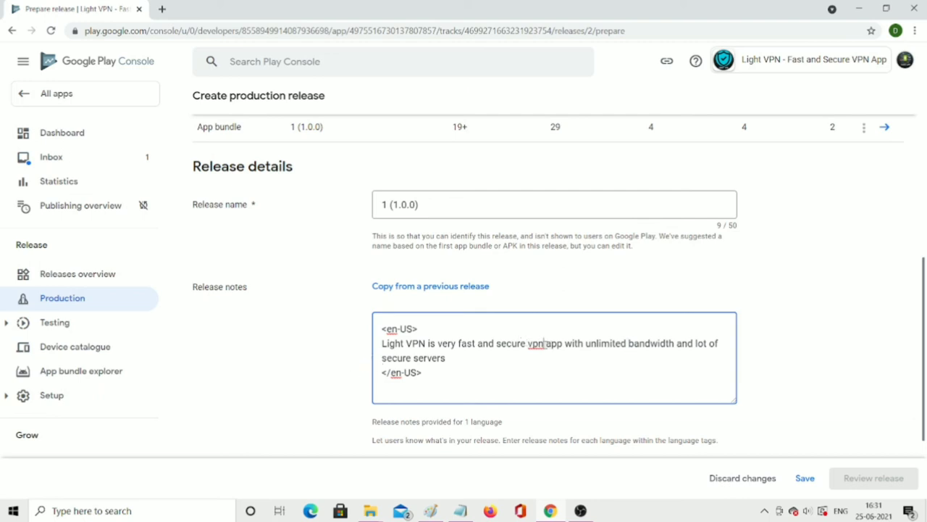
Correct the capitalisation in the release notes to "VPN" before "app", "Fast" and "Secure"
{"action": "key", "text": "BackSpace"}
{"action": "key", "text": "BackSpace"}
{"action": "key", "text": "BackSpace"}
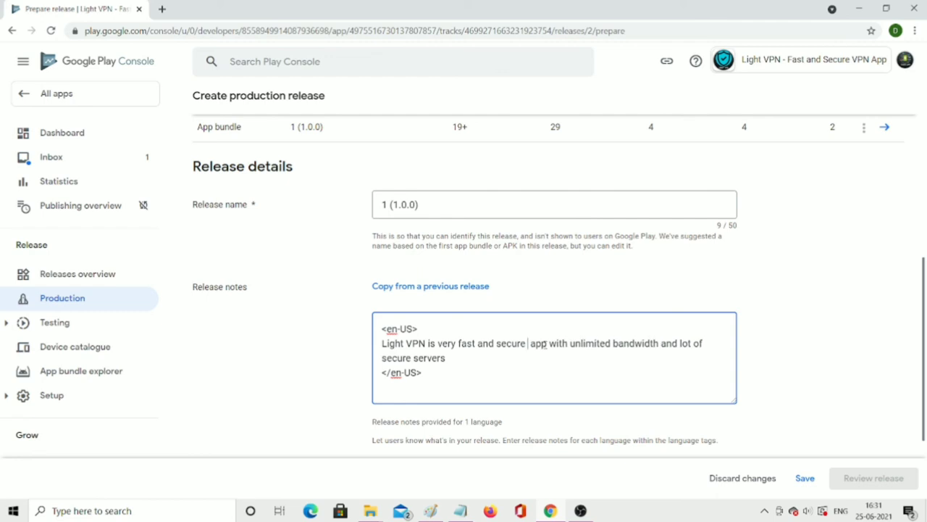
{"action": "type", "text": "v"}
{"action": "key", "text": "BackSpace"}
{"action": "type", "text": "VPN"}
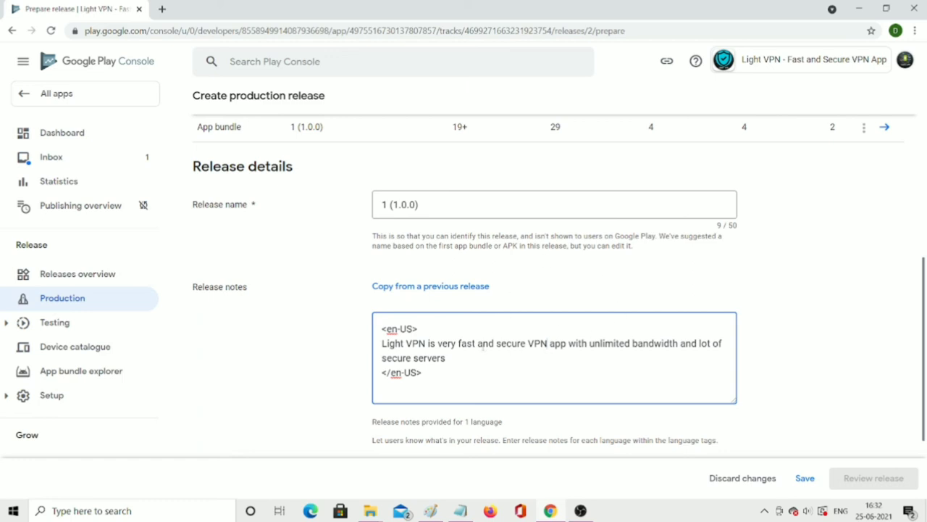
{"action": "left_click", "coordinate": [460, 342]}
{"action": "type", "text": "f"}
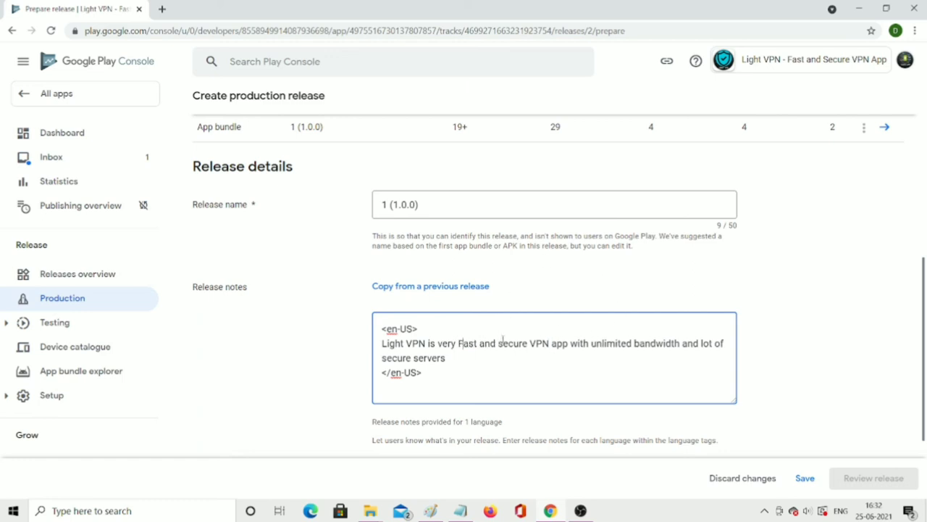
{"action": "left_click", "coordinate": [503, 342]}
{"action": "key", "text": "BackSpace"}
{"action": "type", "text": "S"}
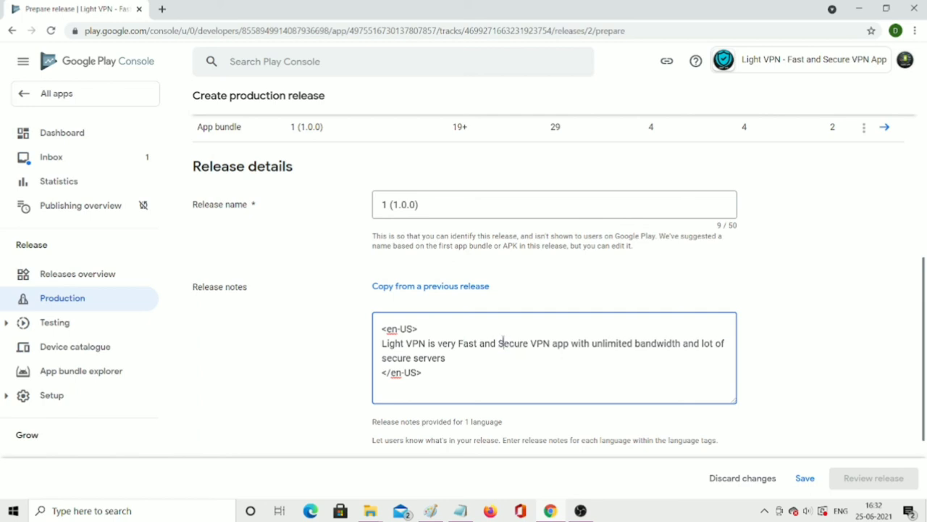
Save and review the release, roll it out to production, and go back to the list of all apps
{"action": "left_click", "coordinate": [804, 479]}
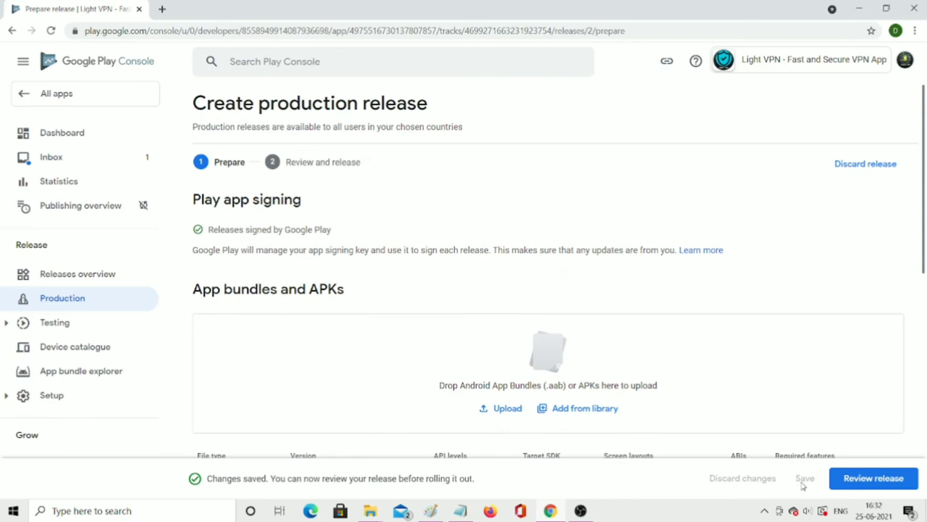
{"action": "left_click", "coordinate": [862, 480]}
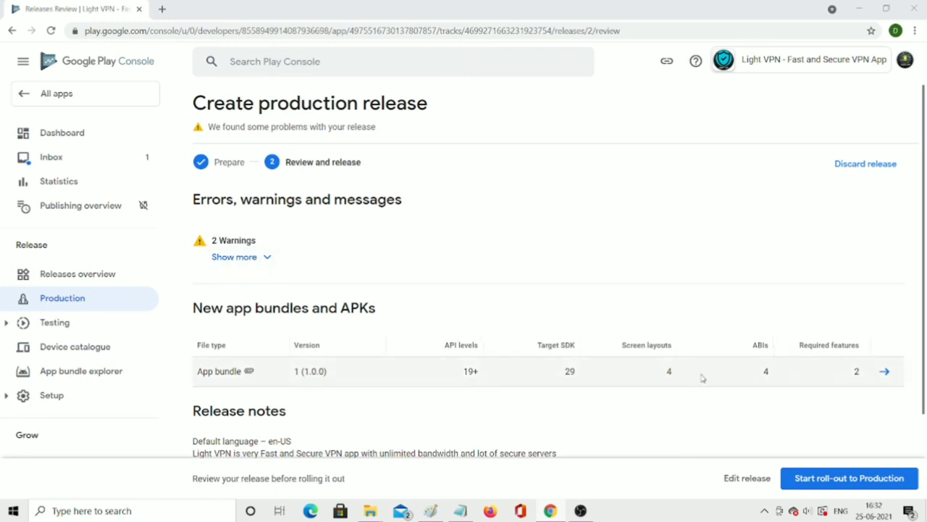
{"action": "left_click", "coordinate": [832, 478]}
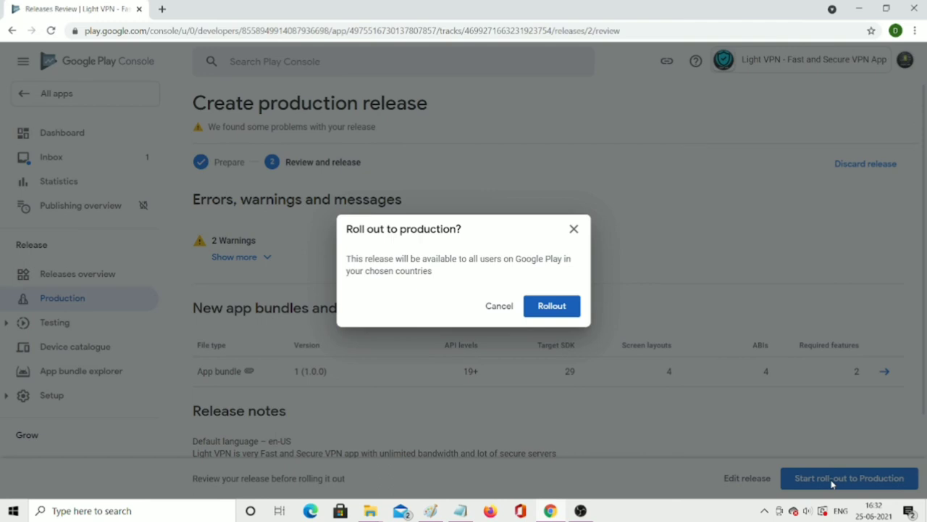
{"action": "left_click", "coordinate": [552, 307]}
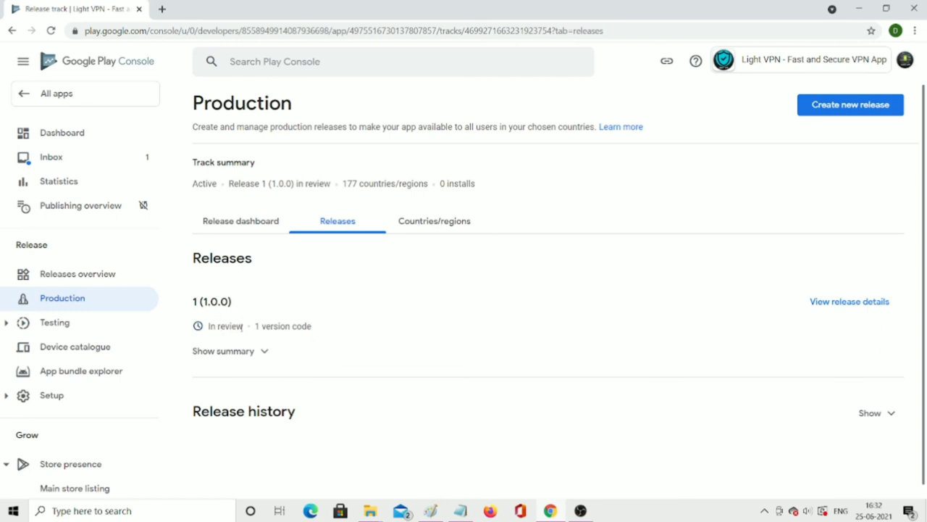
{"action": "left_click", "coordinate": [63, 95]}
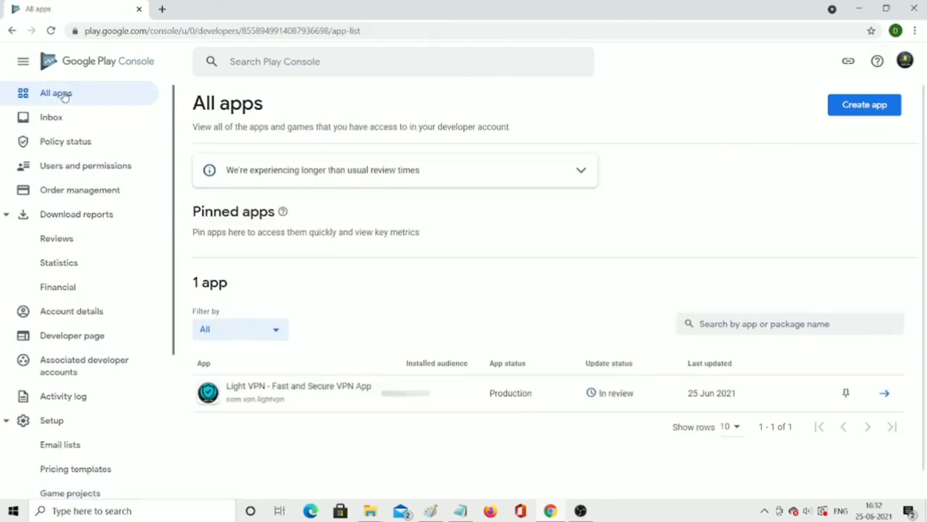